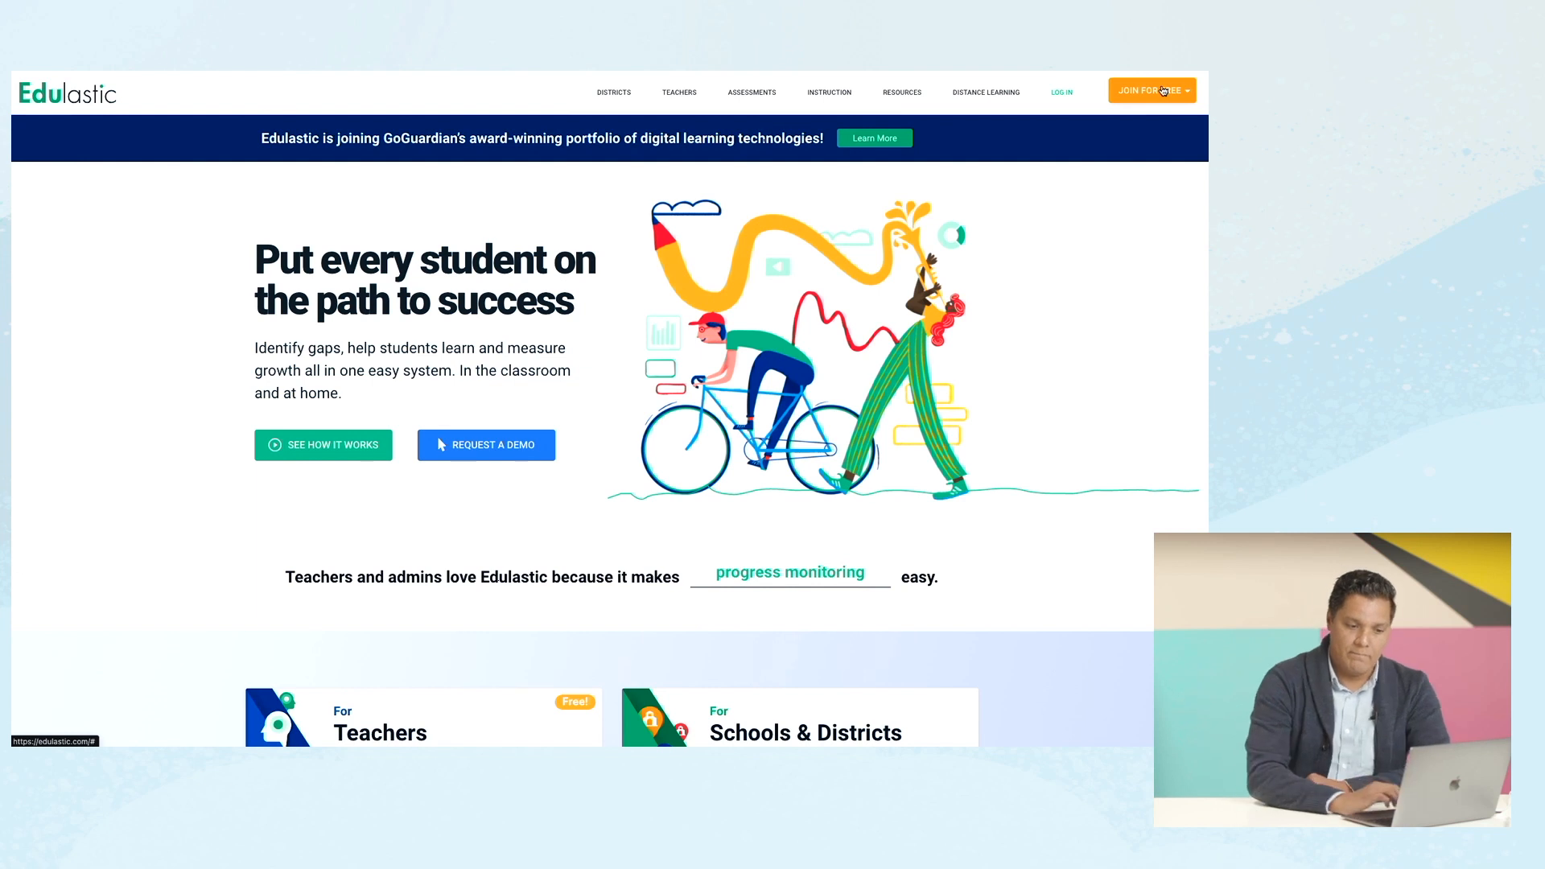
Choose to join Edulastic for free as a teacher.
left_click(1164, 91)
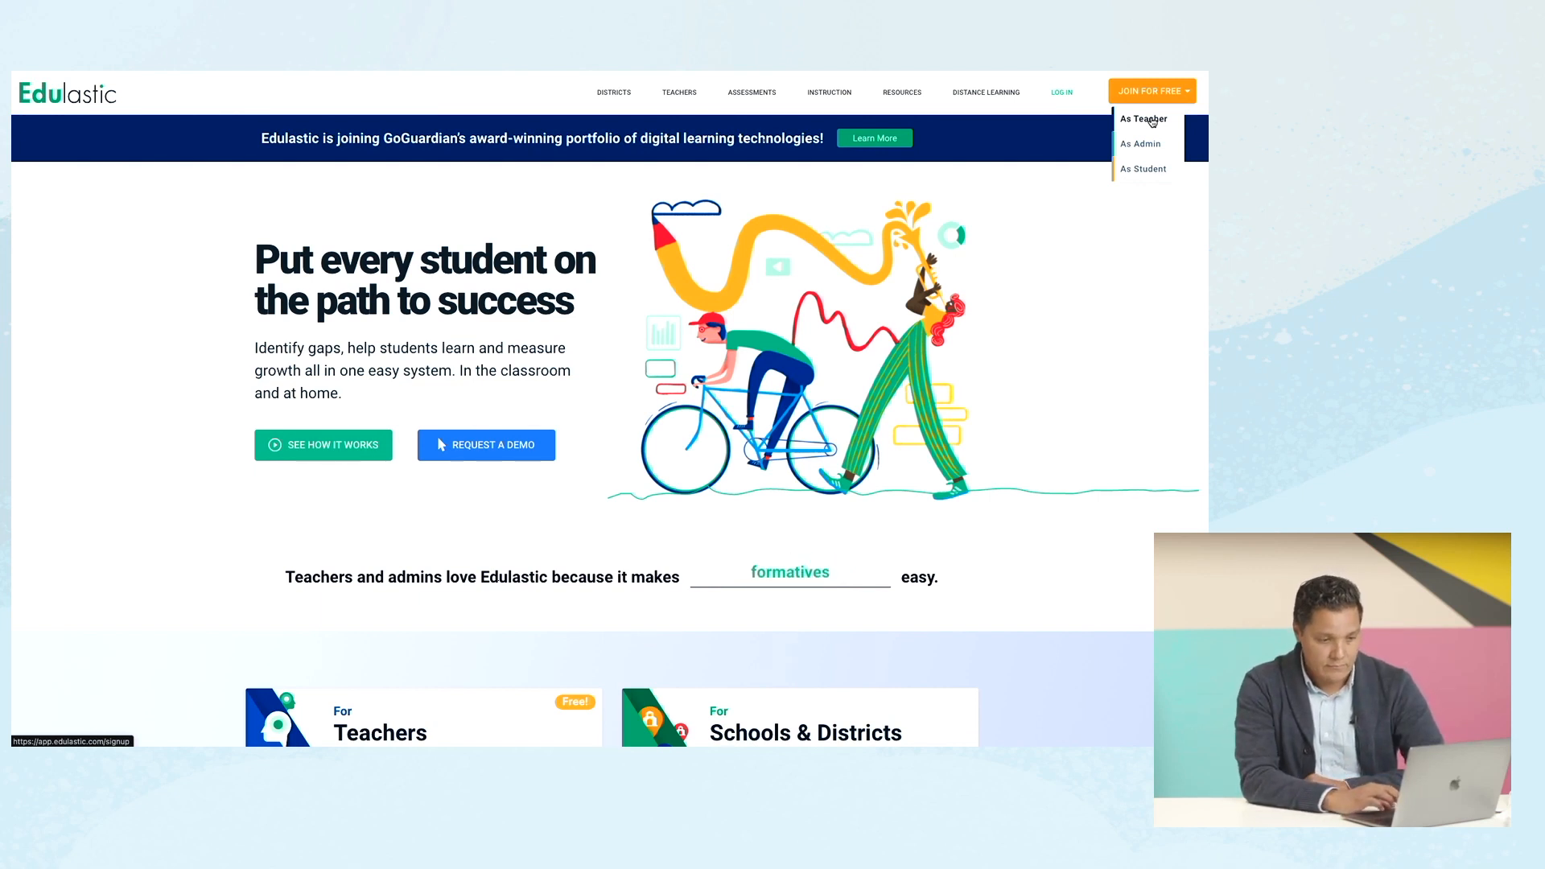
left_click(1152, 121)
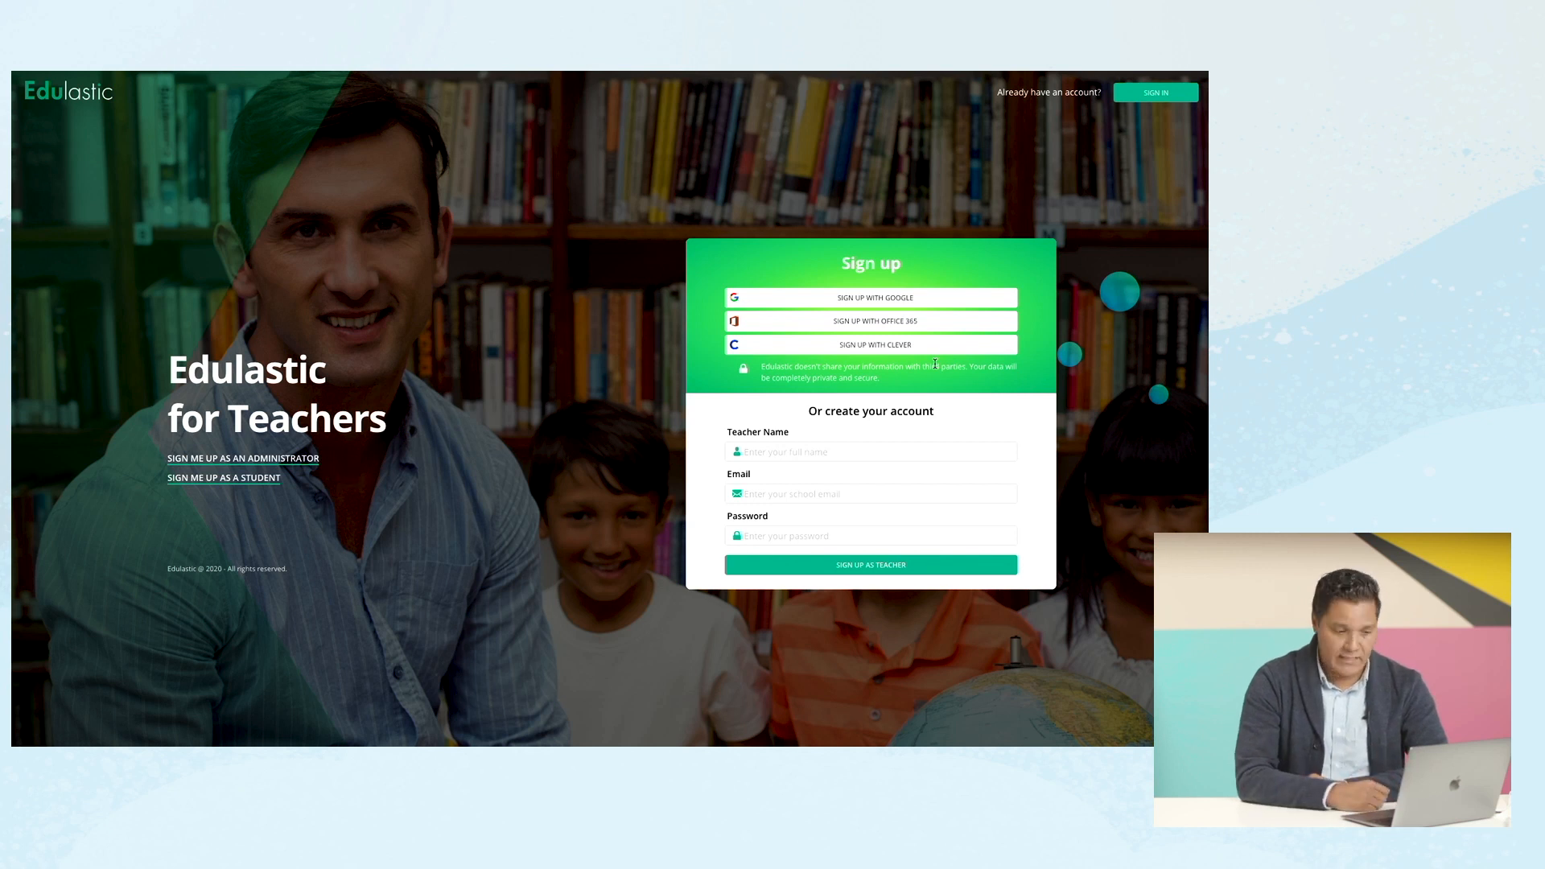
Sign up as a teacher with the teacher's full name, school e-mail and a password.
left_click(802, 454)
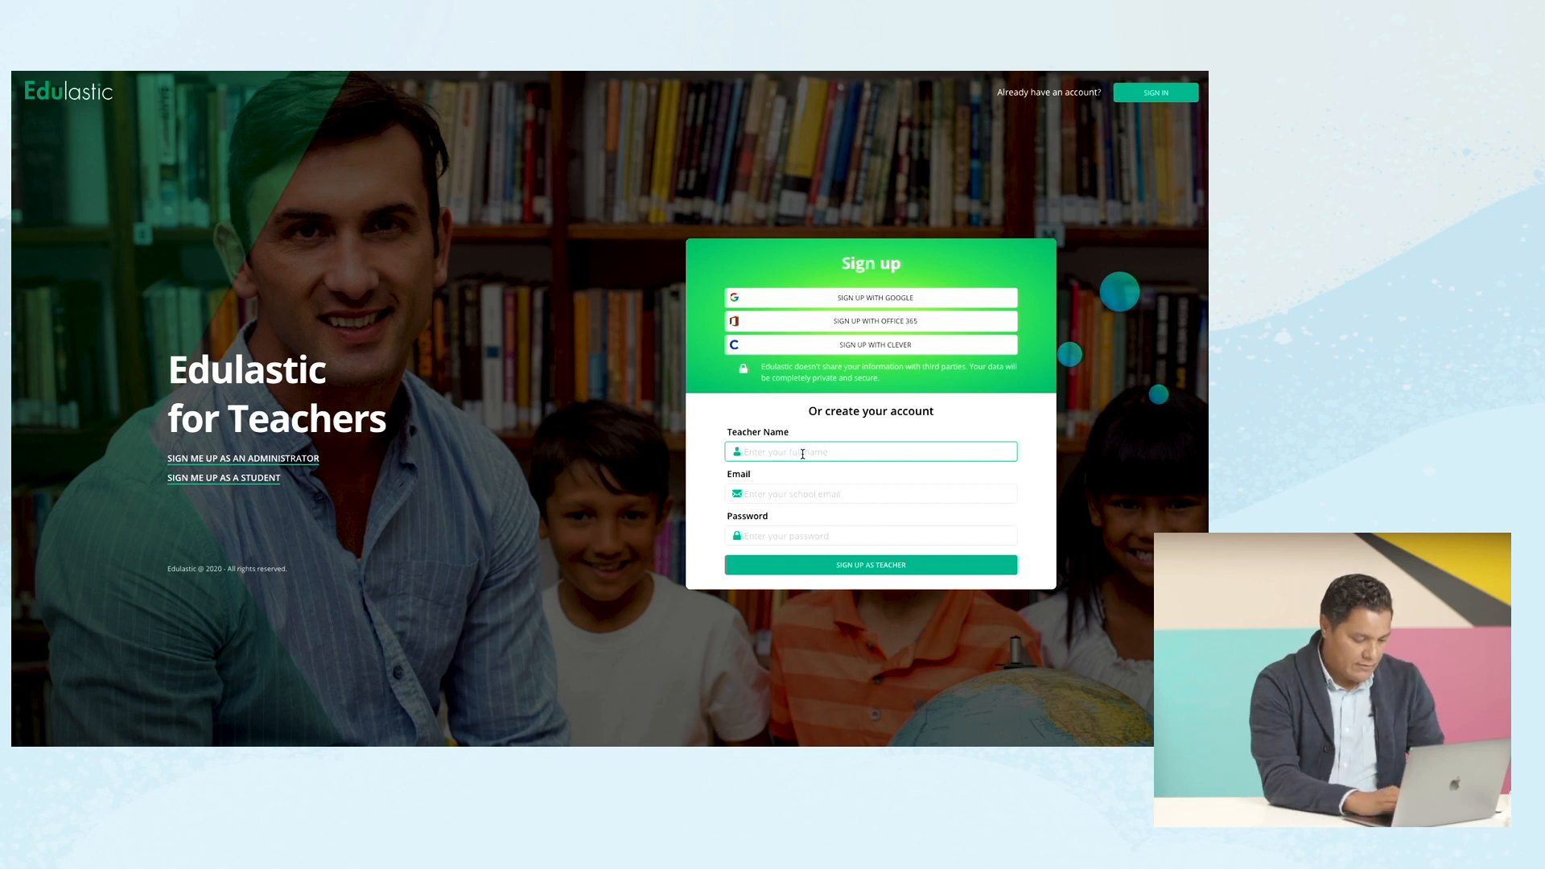
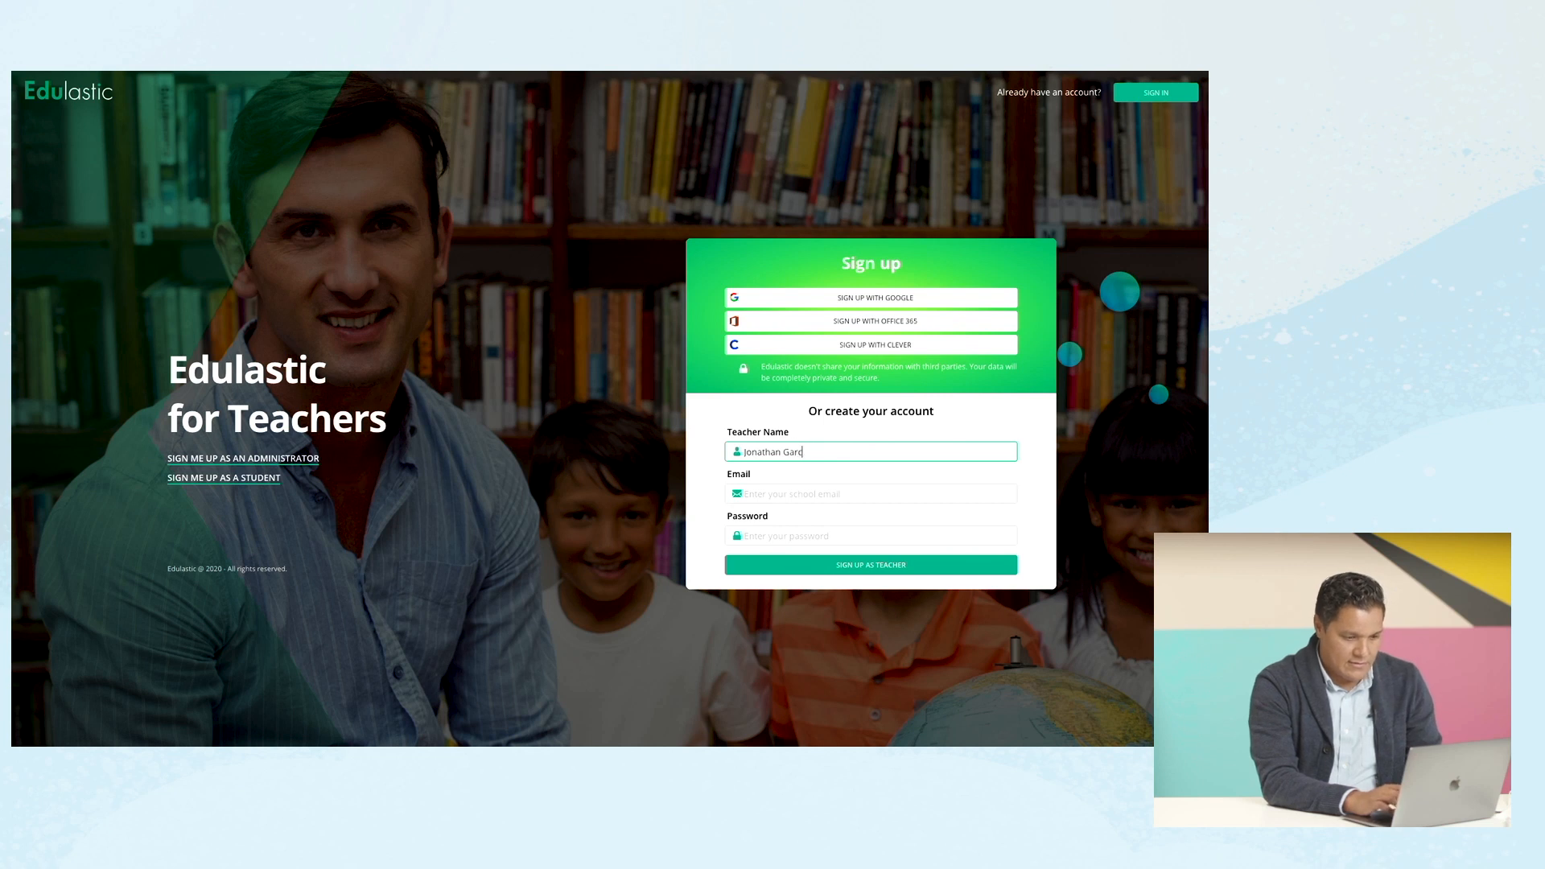
left_click(838, 494)
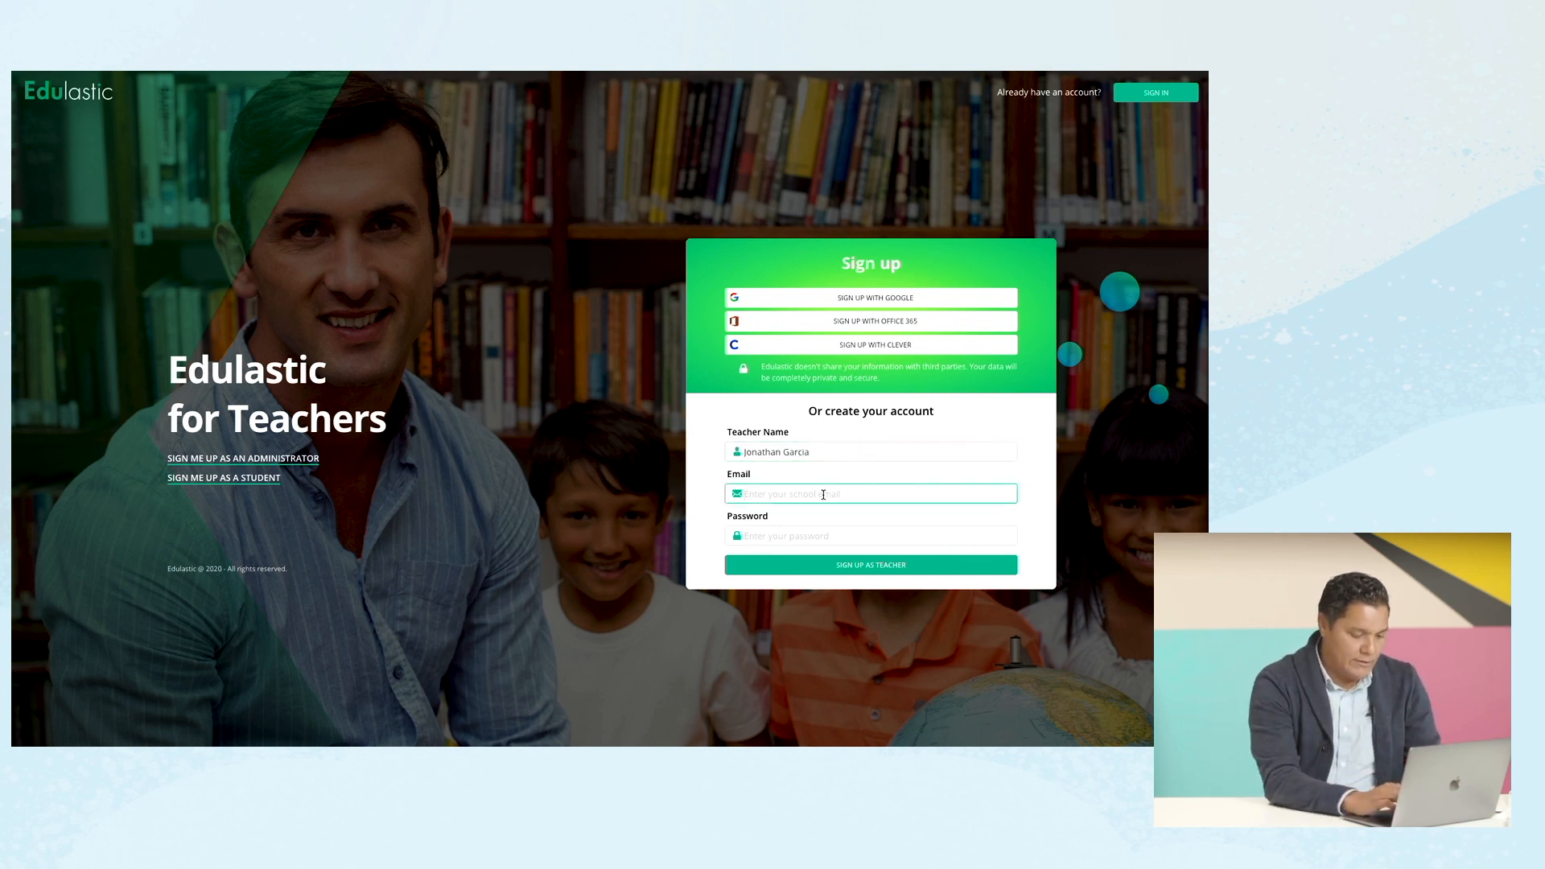
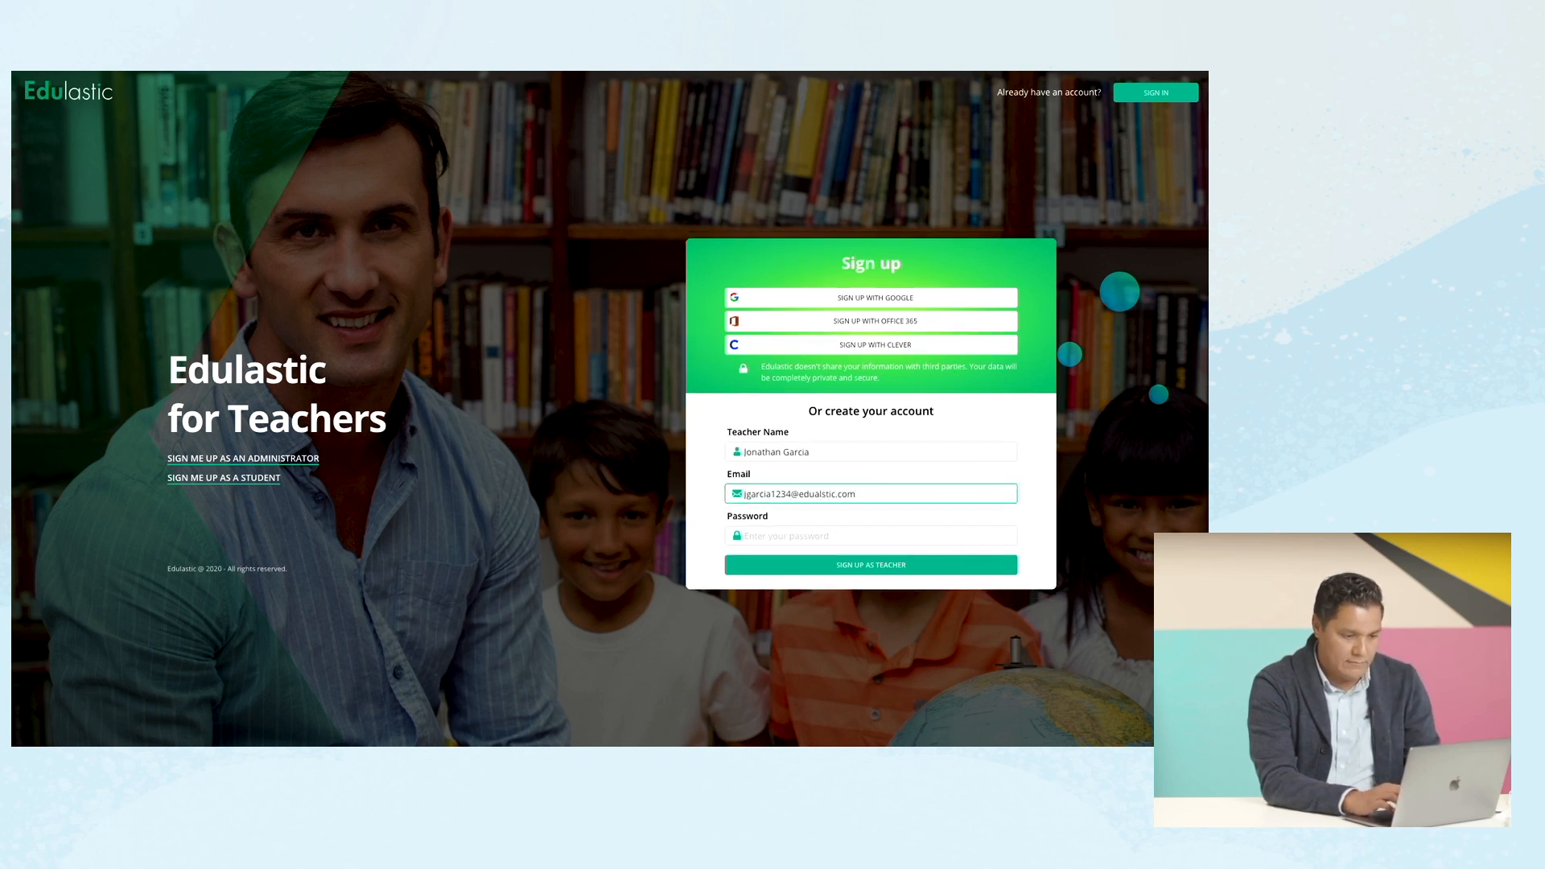
left_click(840, 537)
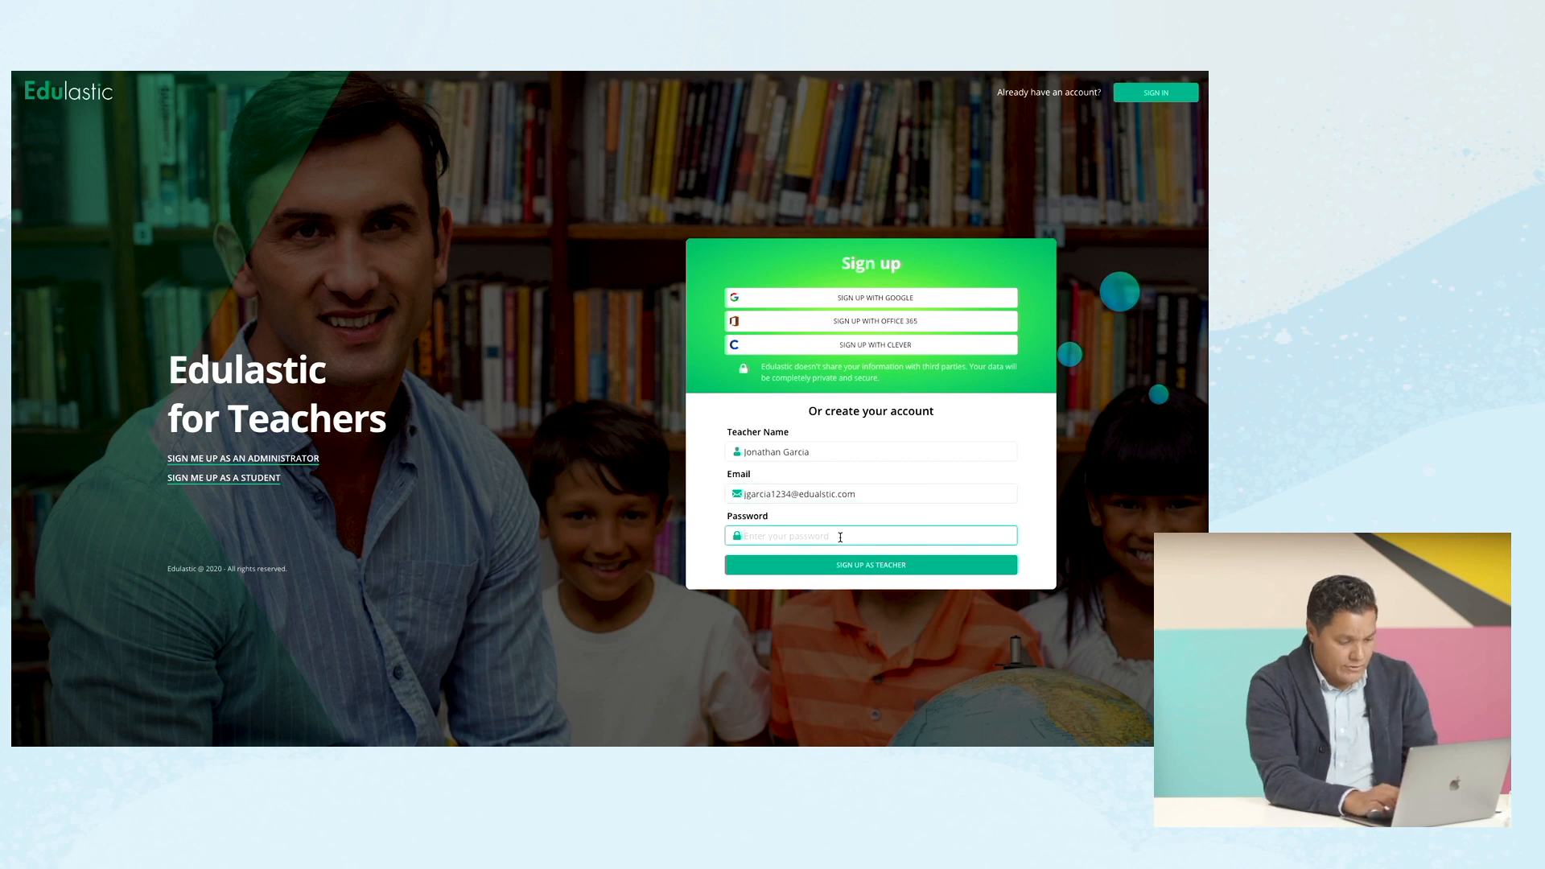
type("•••••••")
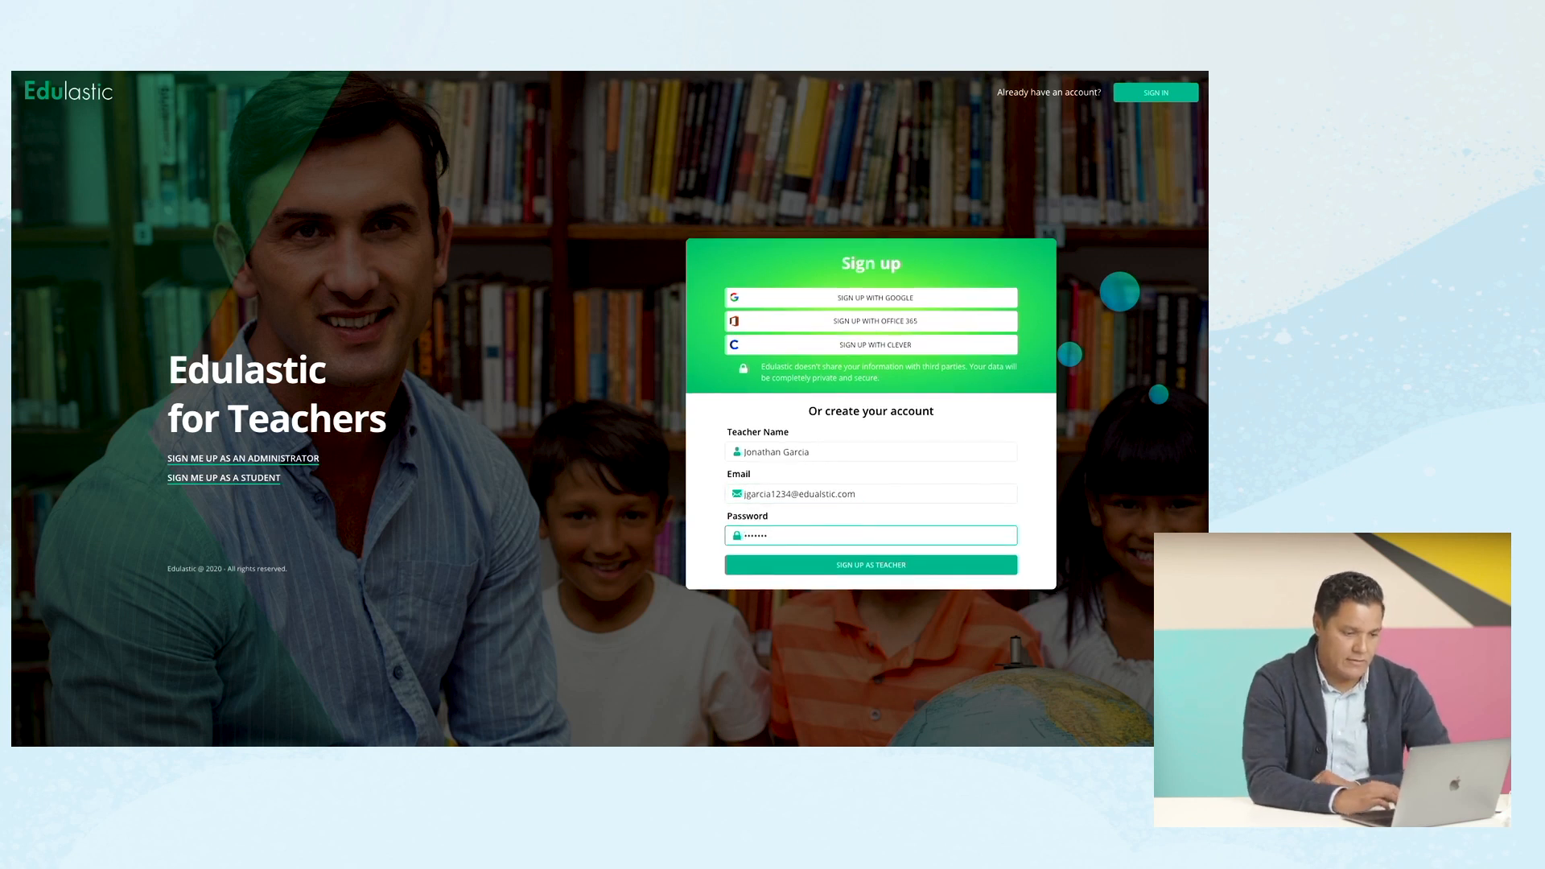
left_click(945, 566)
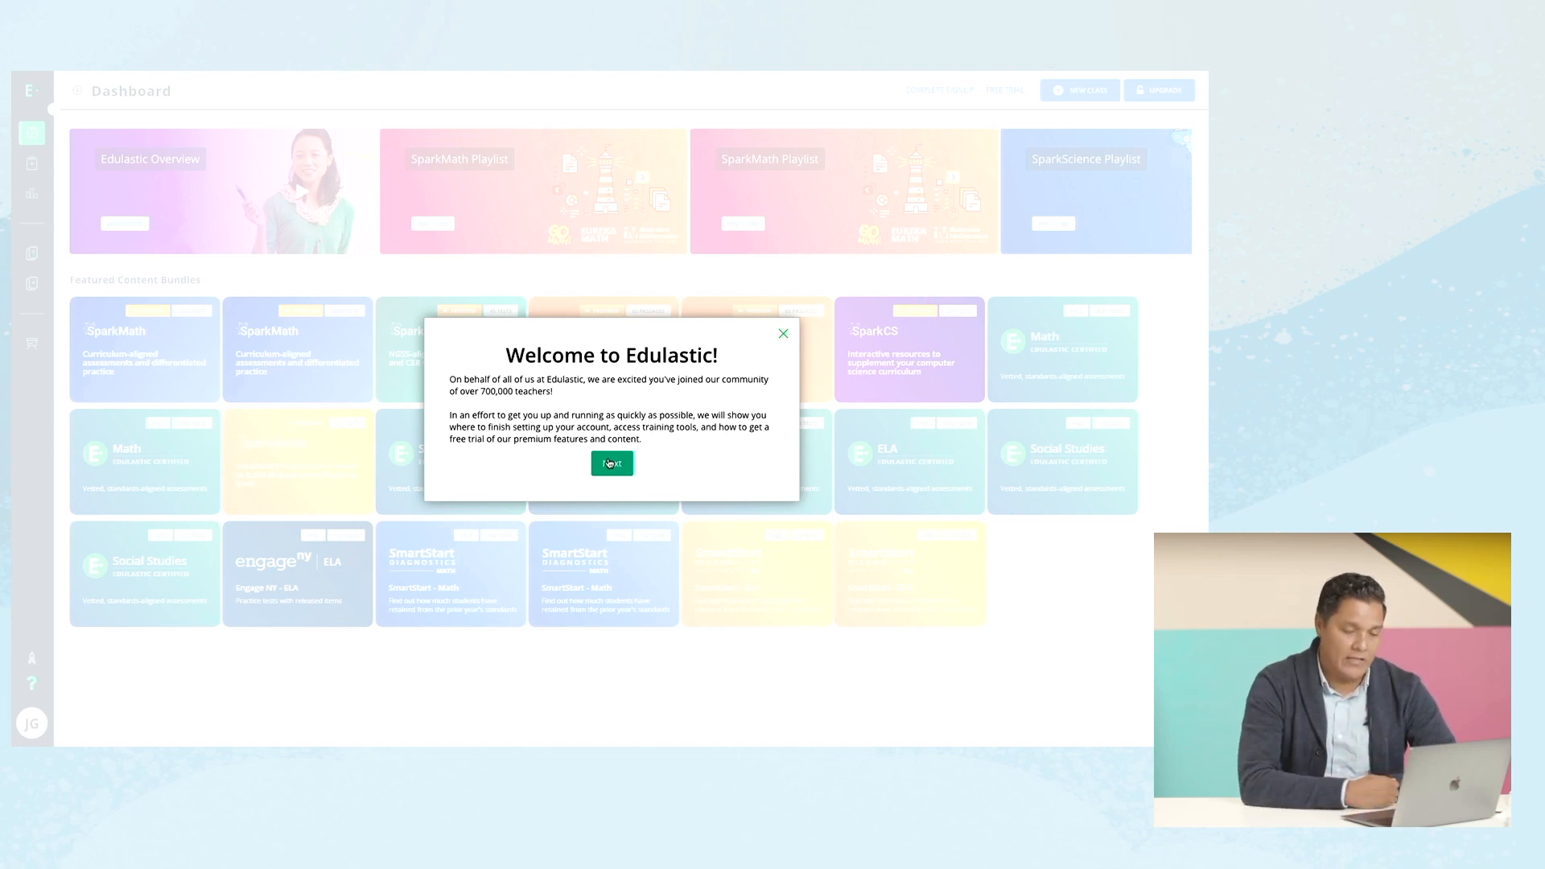
Close the welcome message and go to Manage Class from the sidebar.
left_click(782, 335)
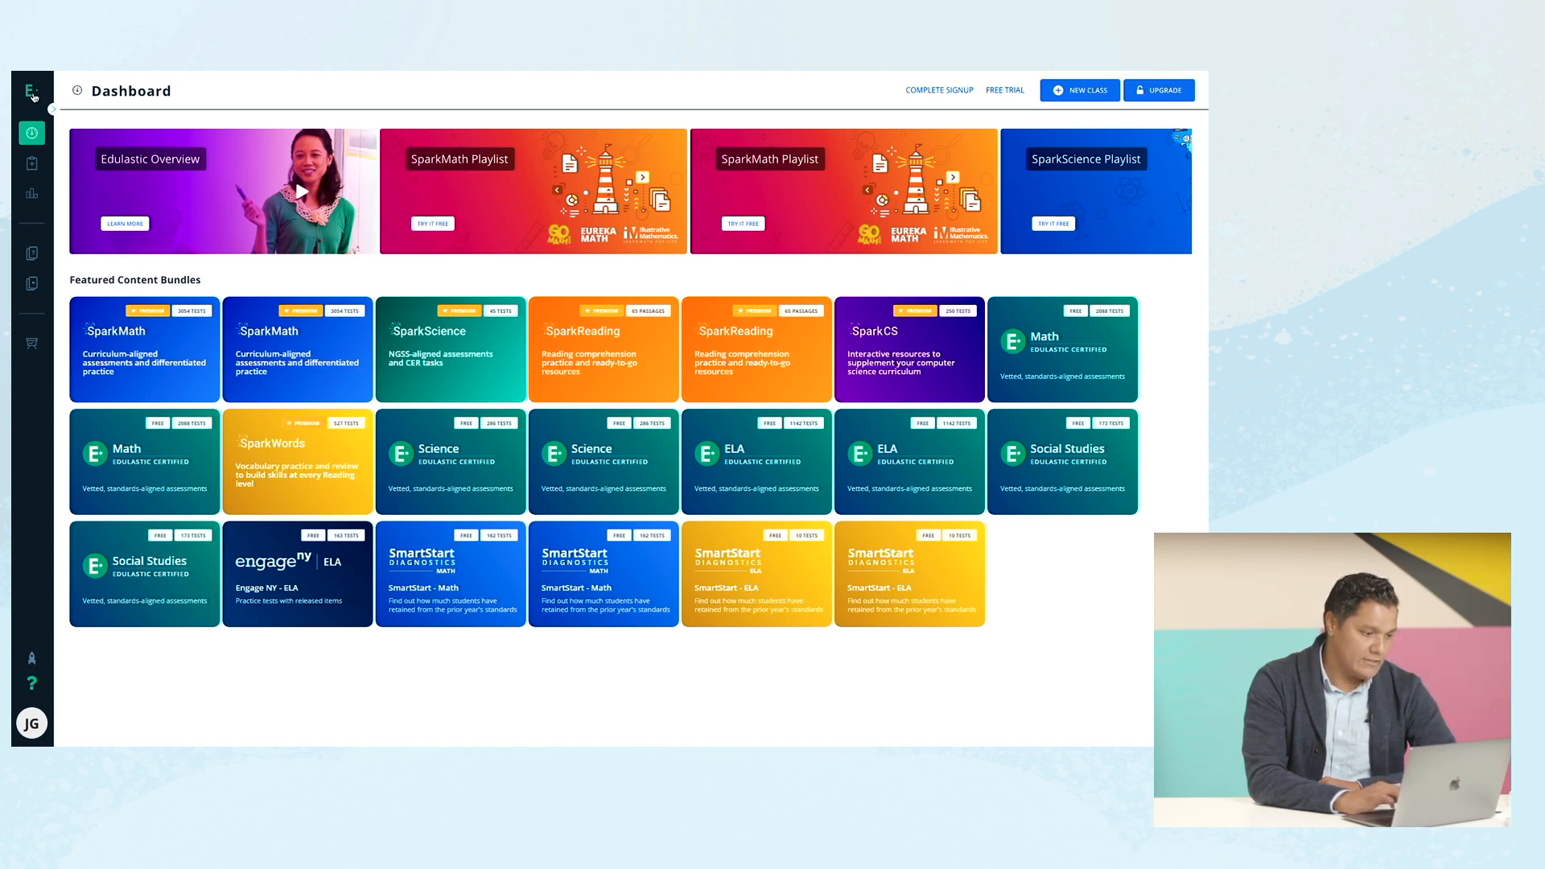
mouse_move(35, 97)
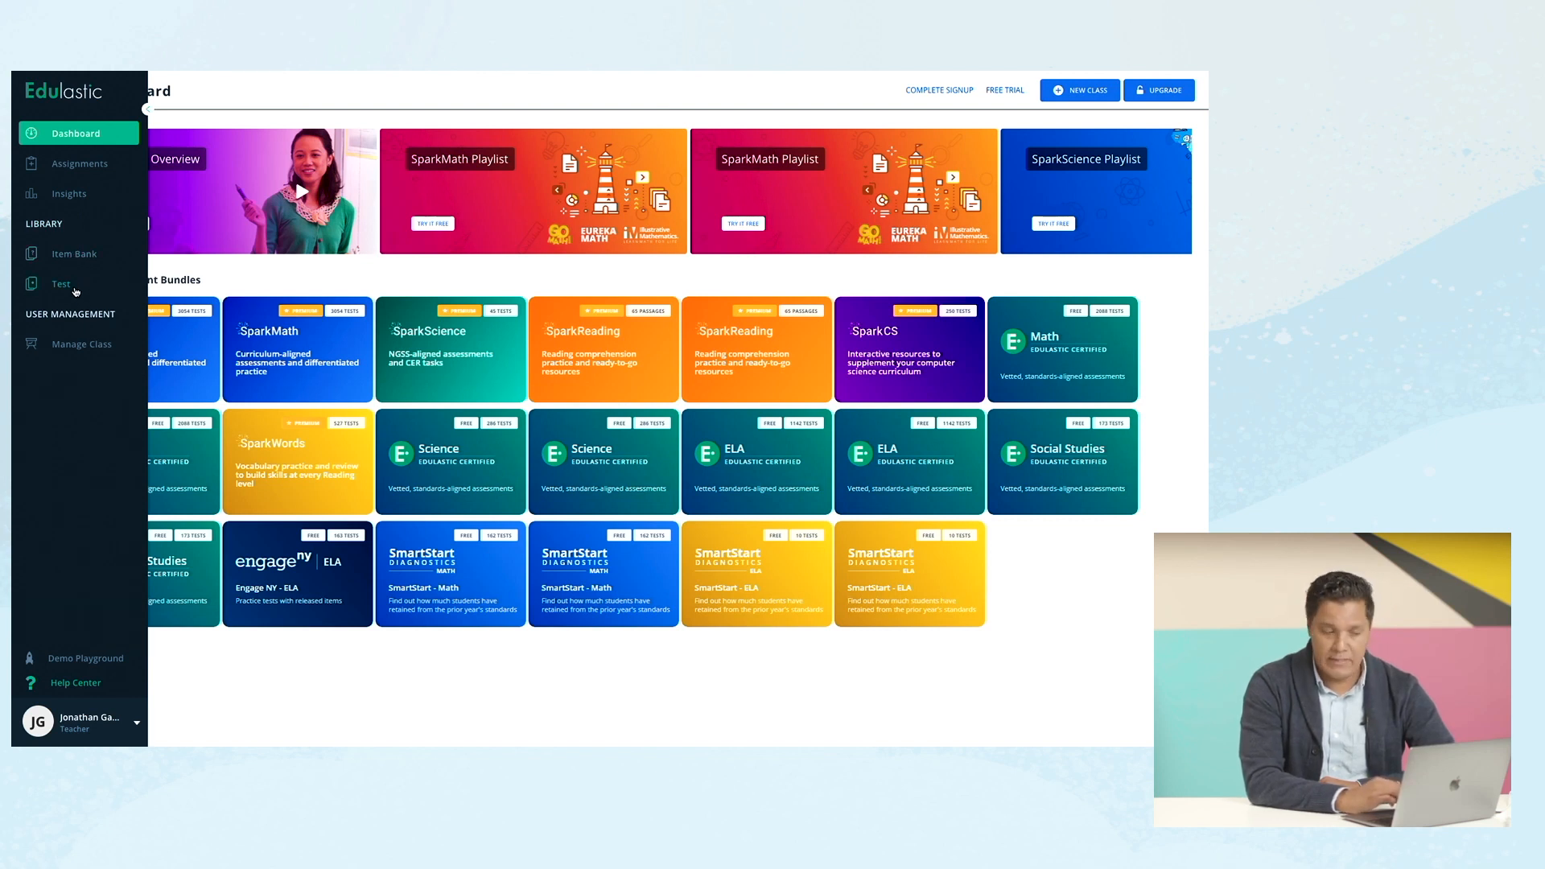
left_click(78, 346)
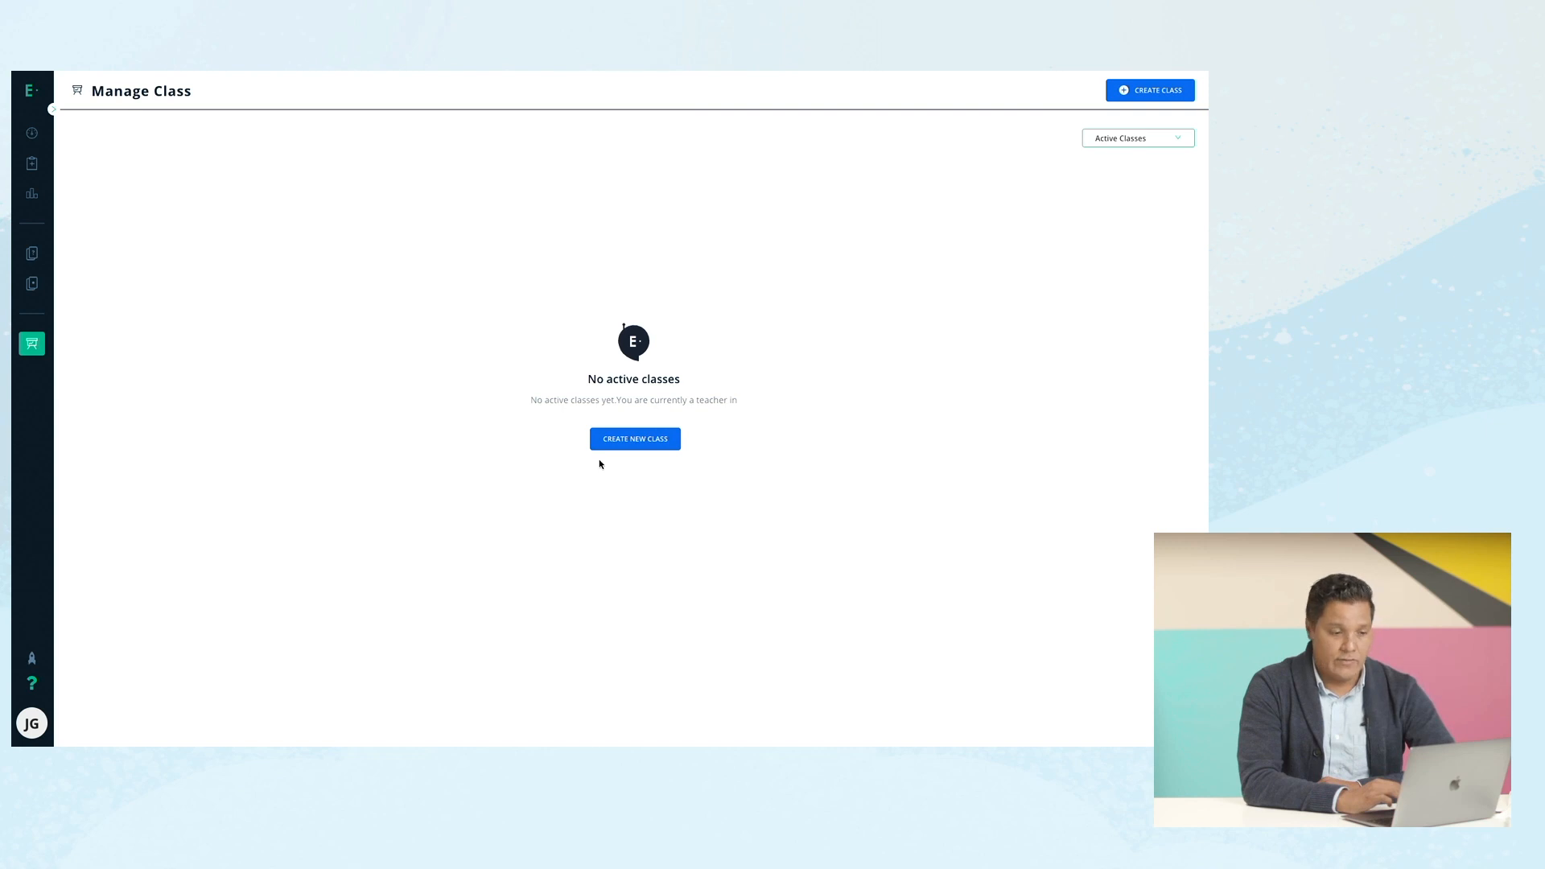
Start a new class and indicate teaching as a homeschool.
left_click(646, 440)
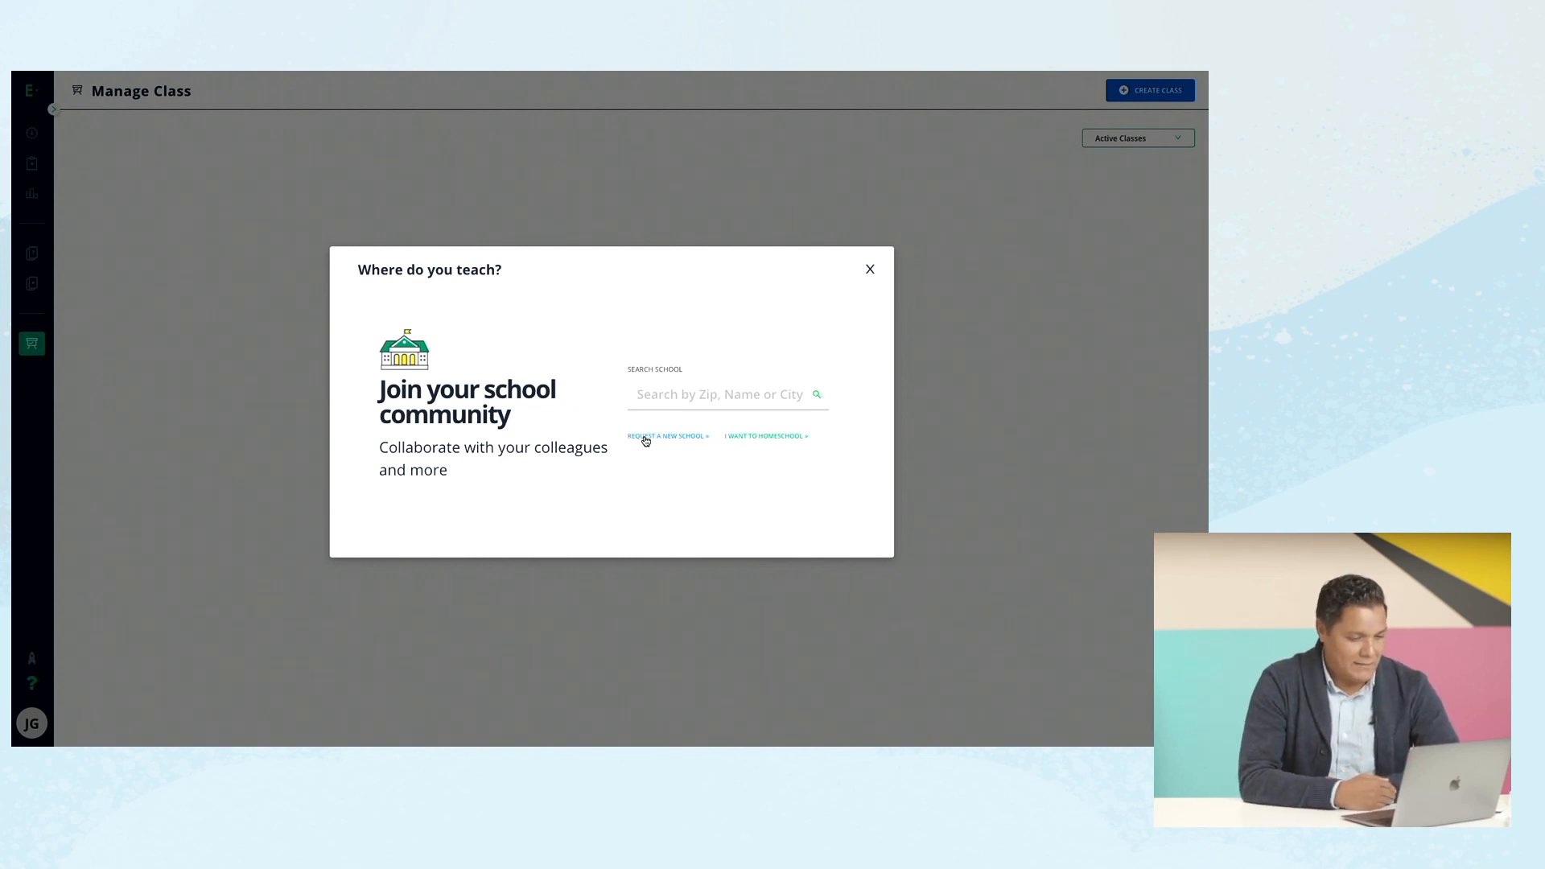
left_click(664, 394)
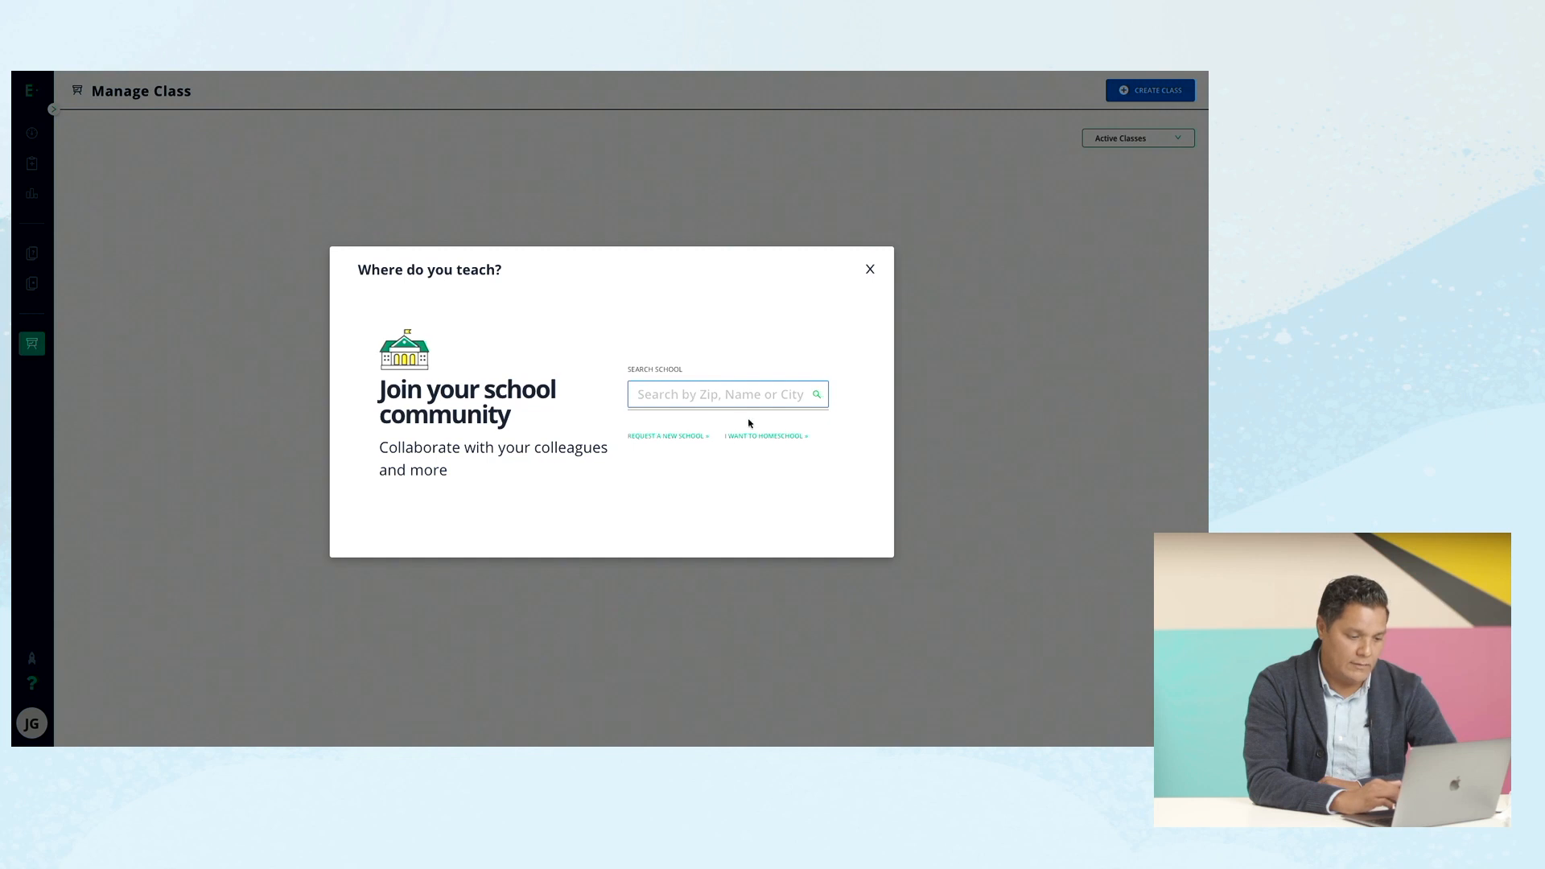
left_click(756, 437)
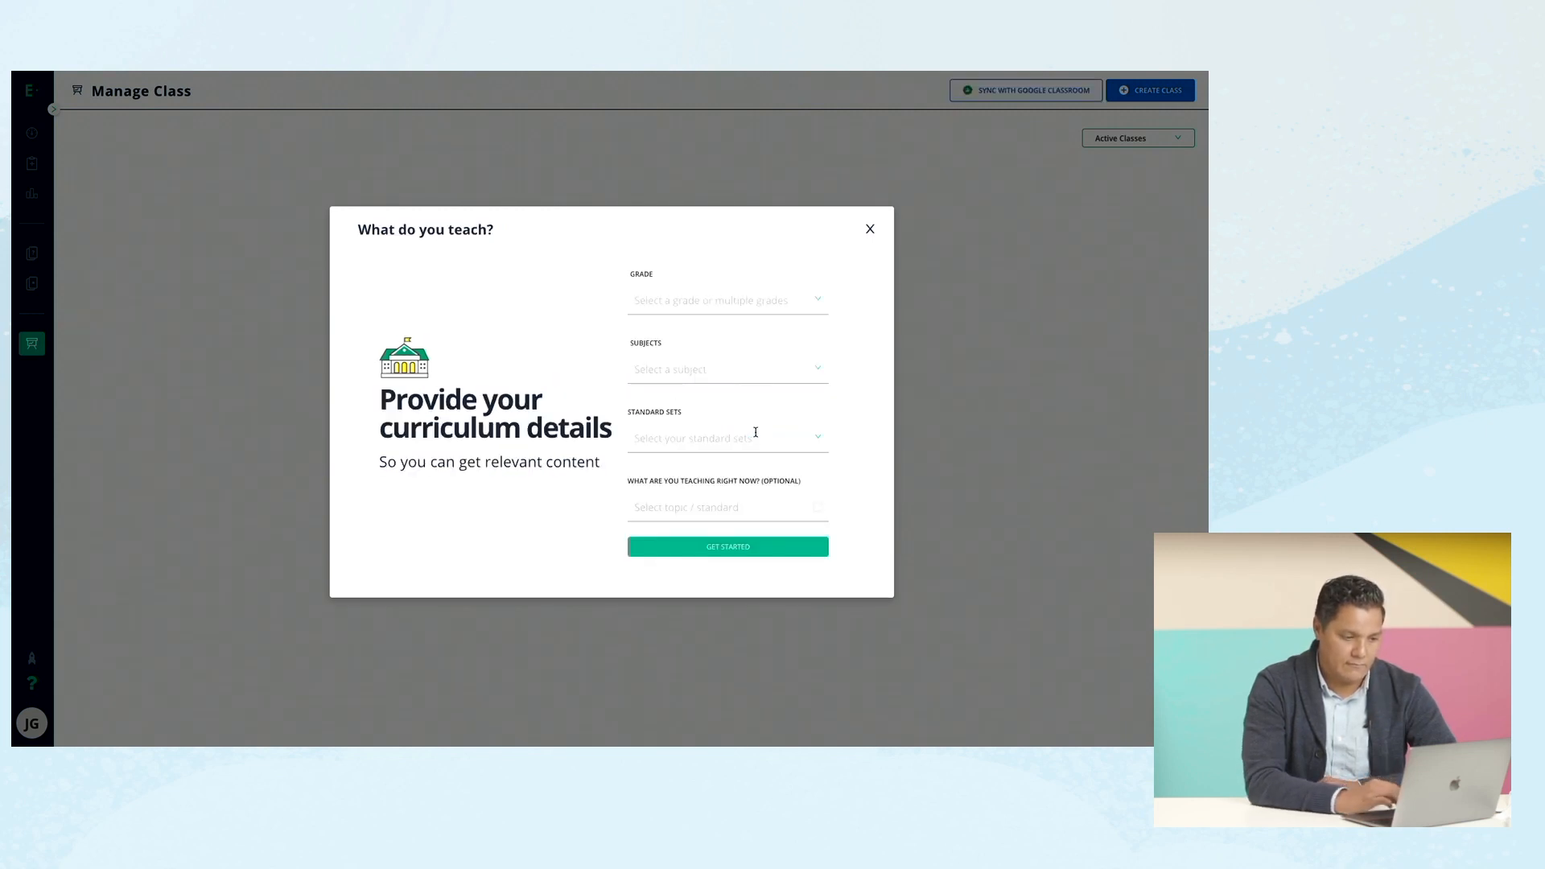
Submit Grade 6, Mathematics and Math - Common Core as the curriculum details.
left_click(808, 302)
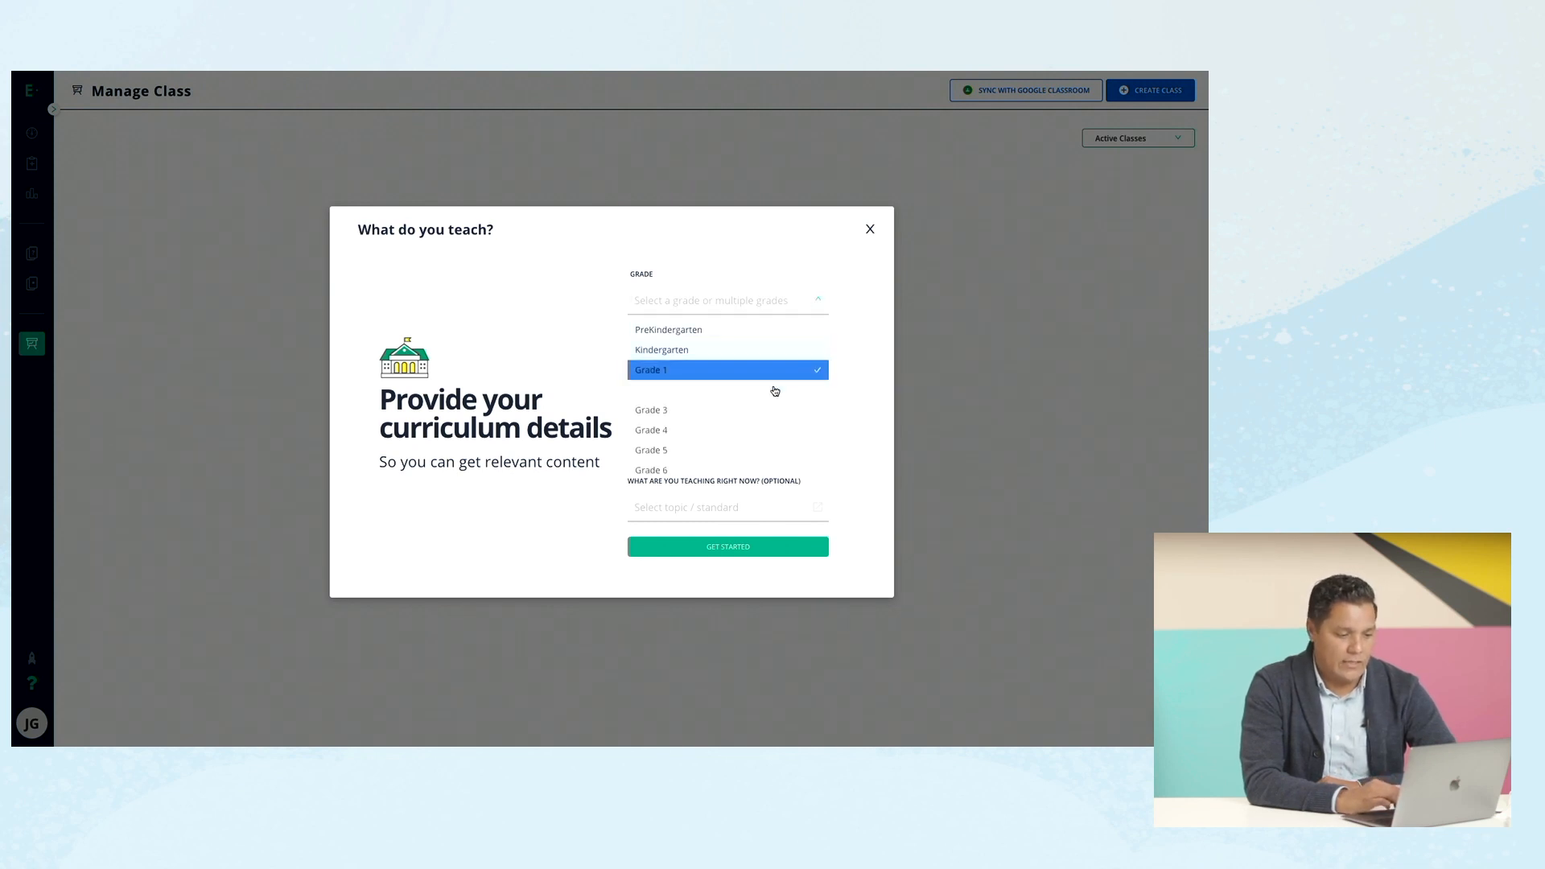
scroll(771, 408, "down", 1)
left_click(760, 426)
left_click(838, 386)
left_click(812, 375)
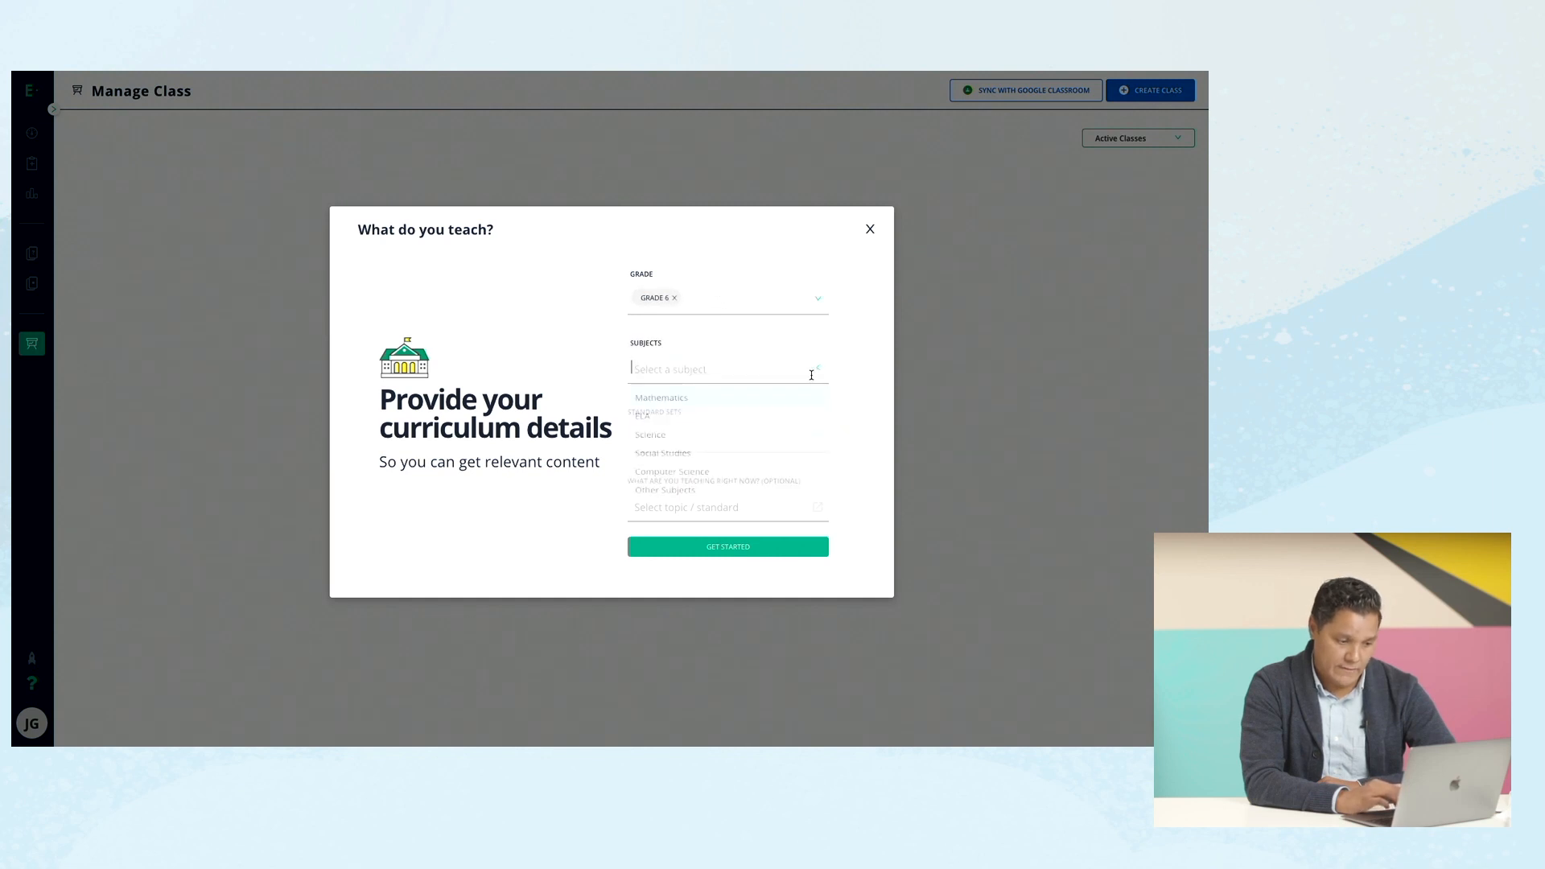
left_click(785, 400)
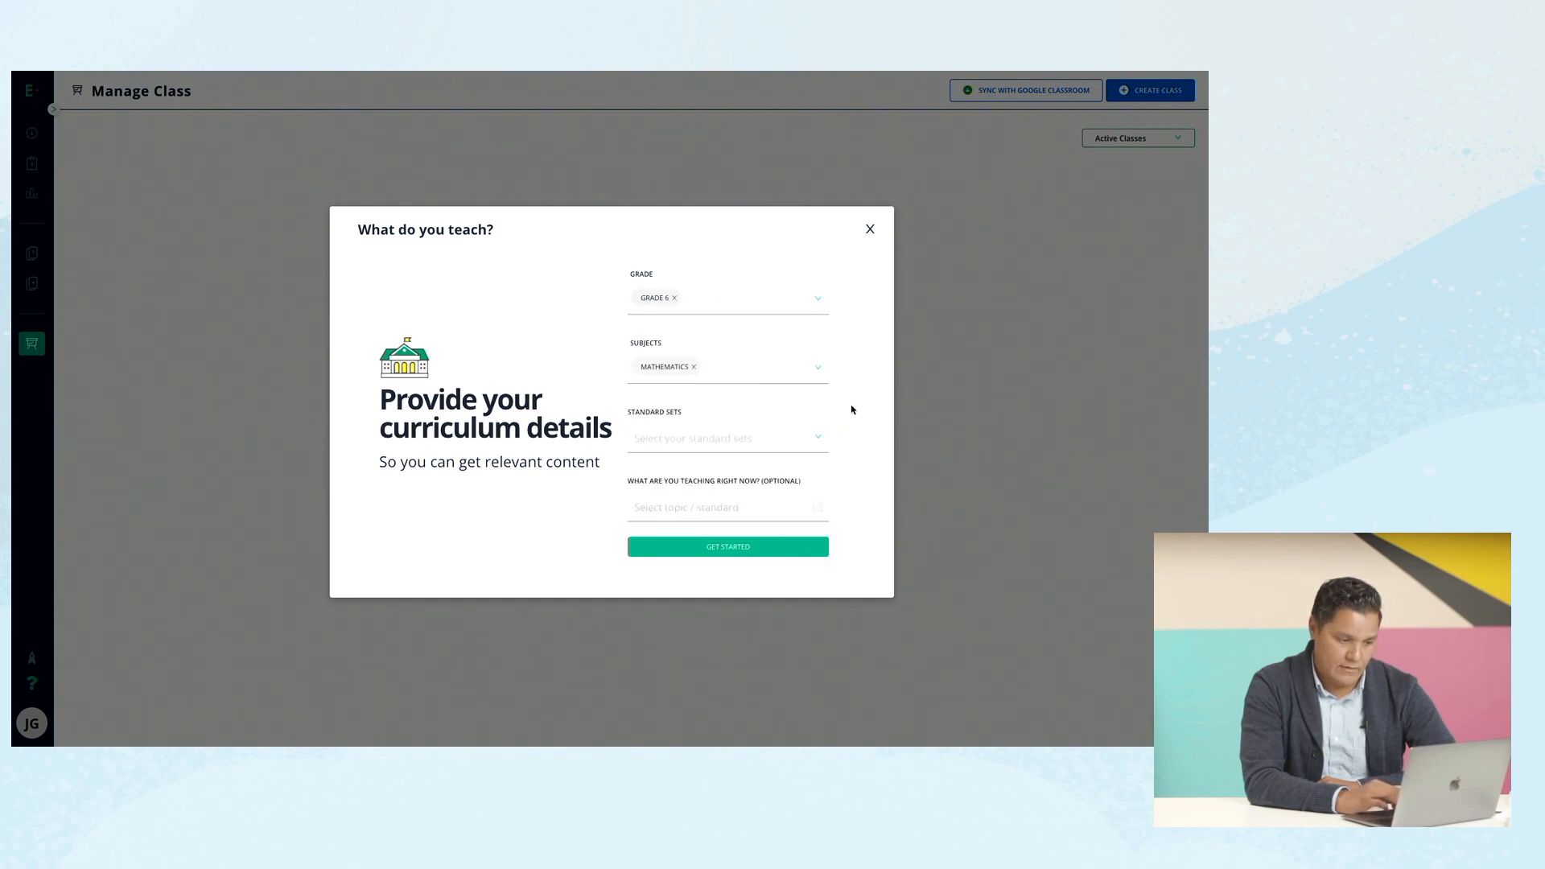
left_click(810, 437)
left_click(782, 470)
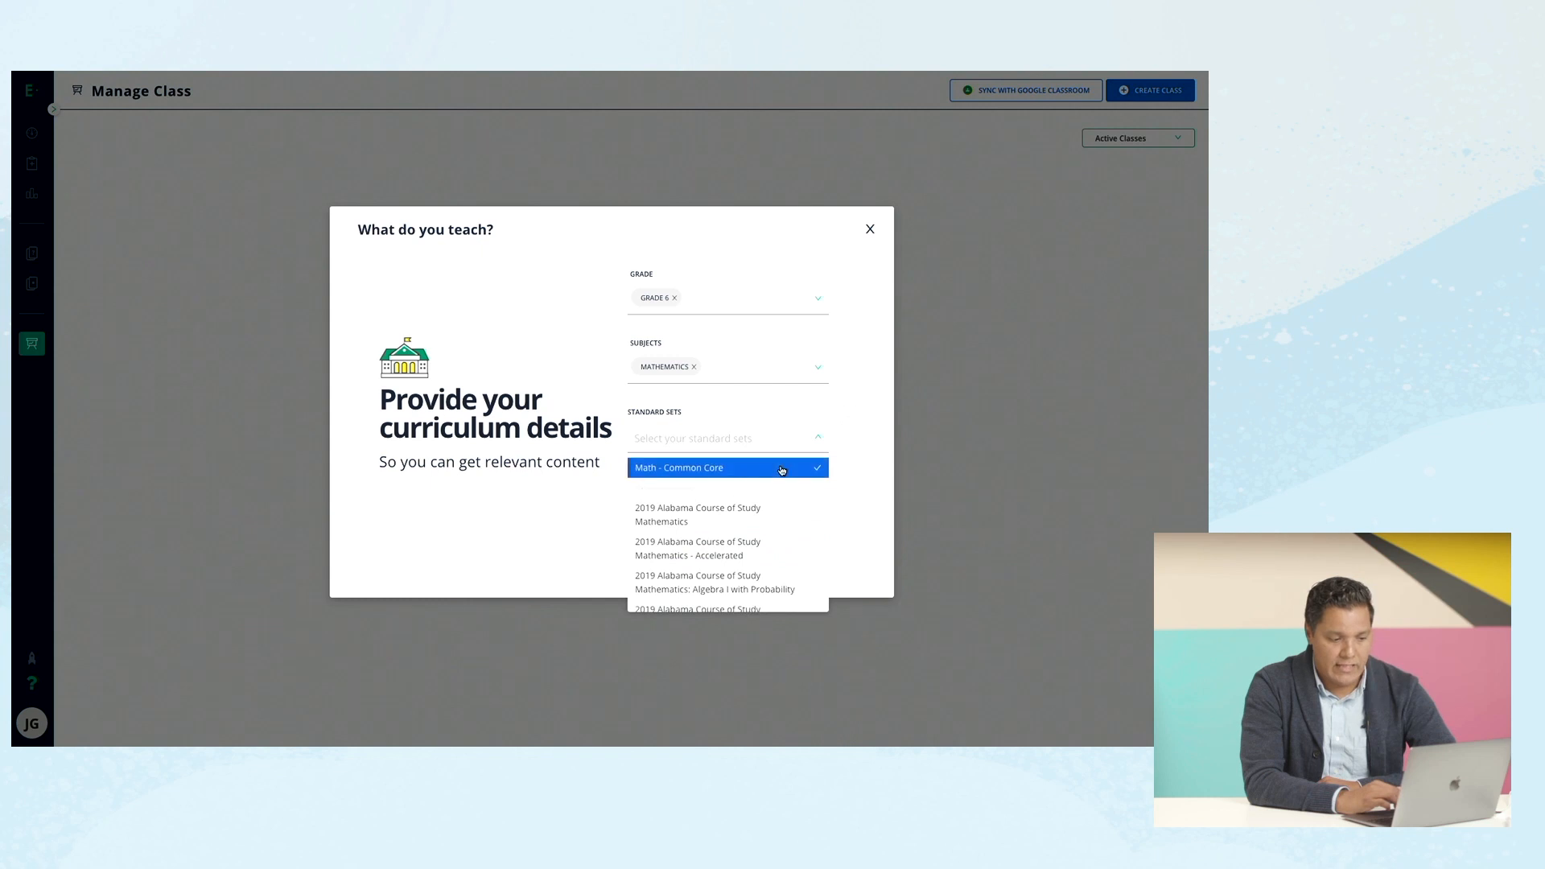
left_click(866, 449)
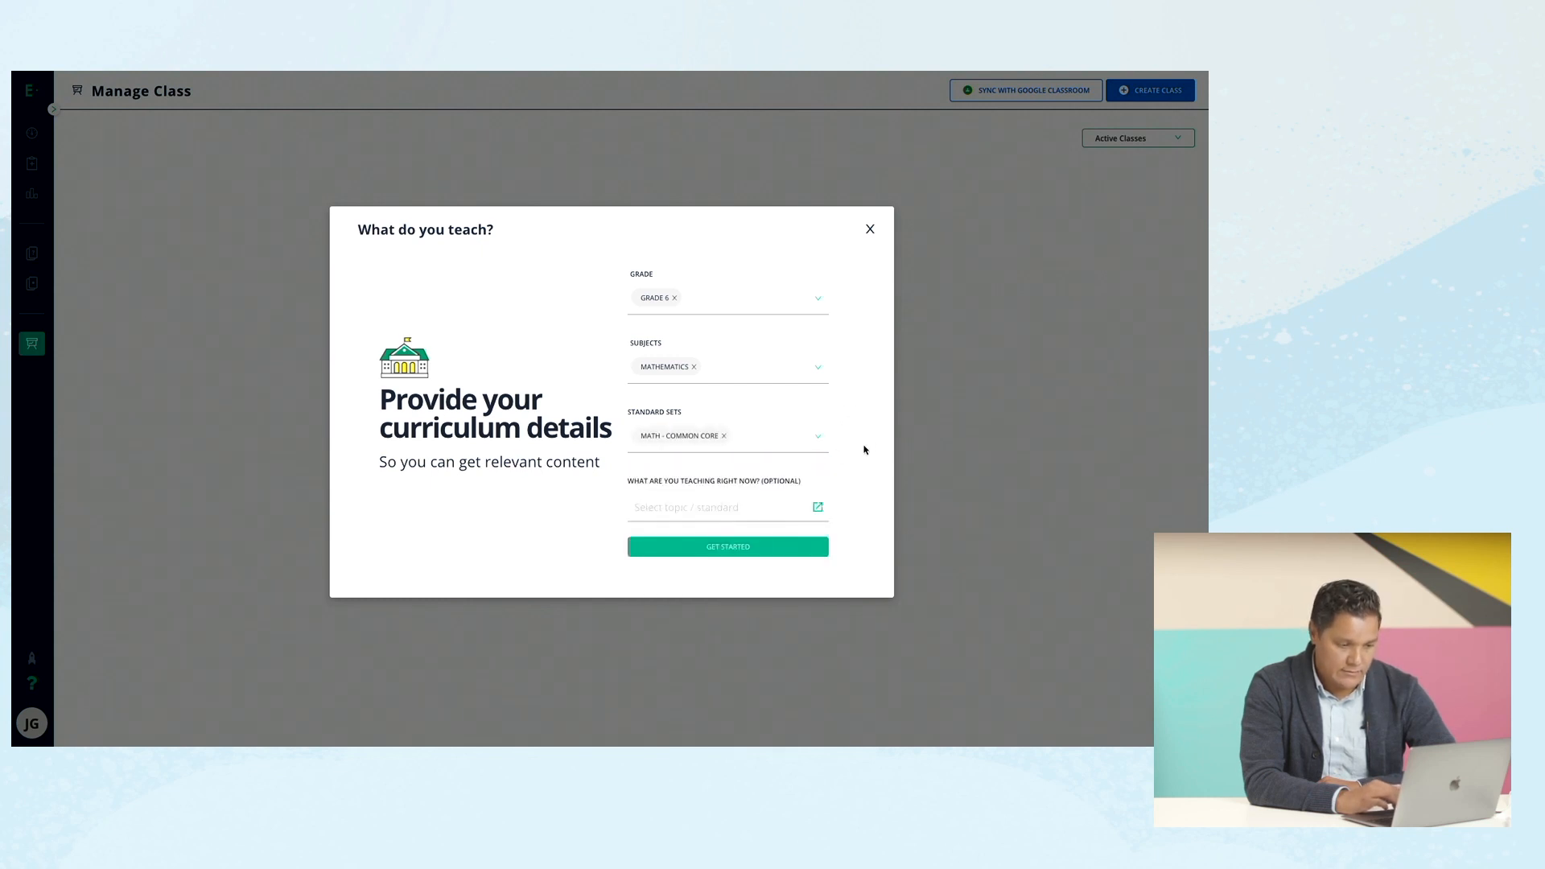
left_click(748, 551)
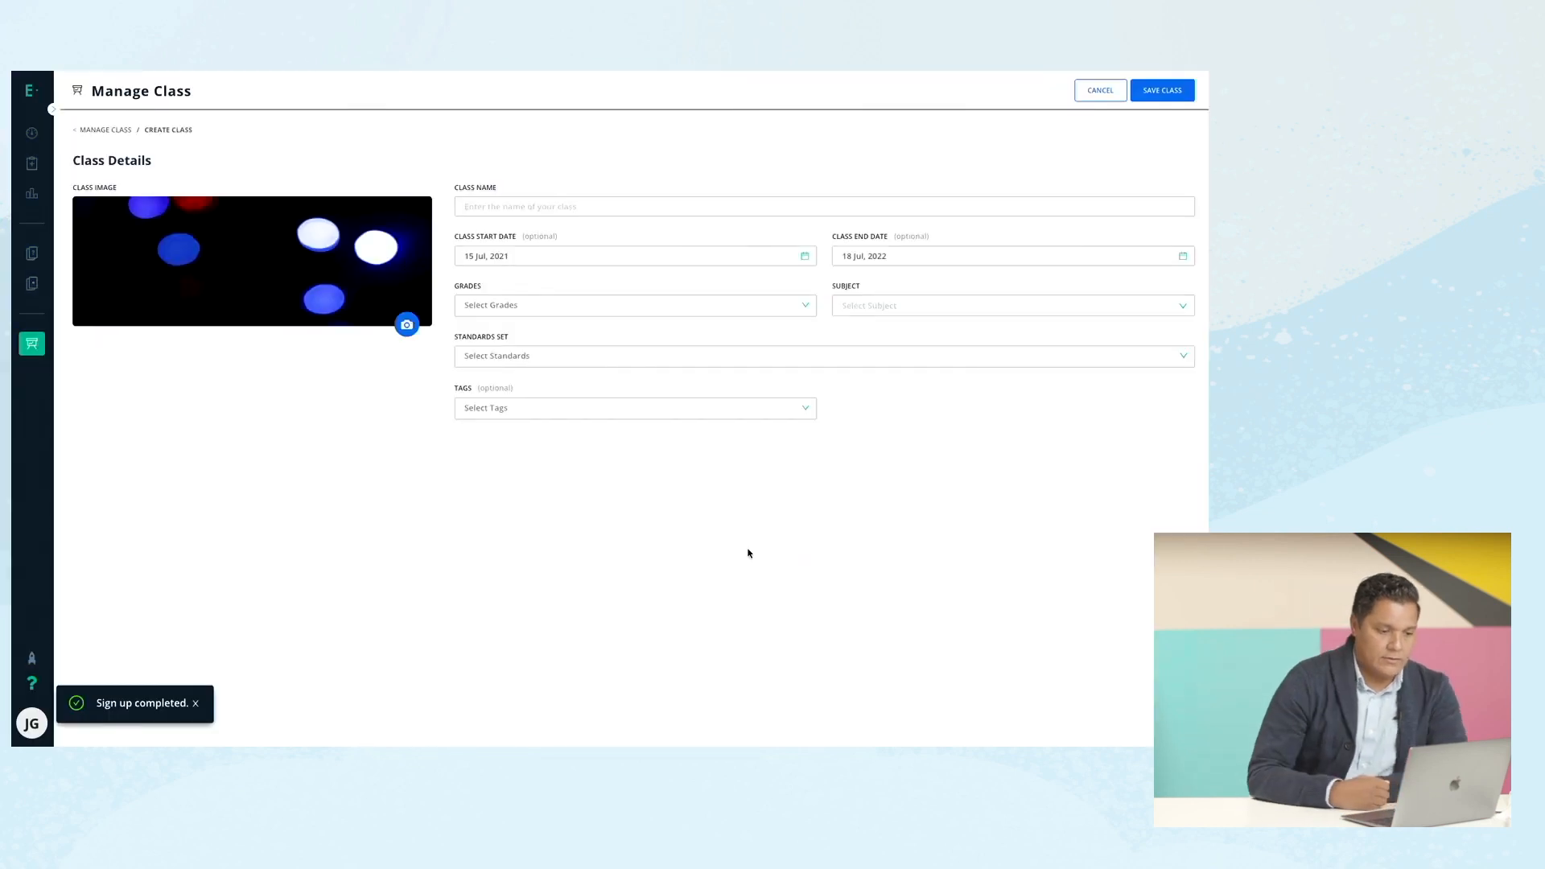
Name the class Math Period 1, set Grade 6 and Mathematics, and save it.
left_click(532, 206)
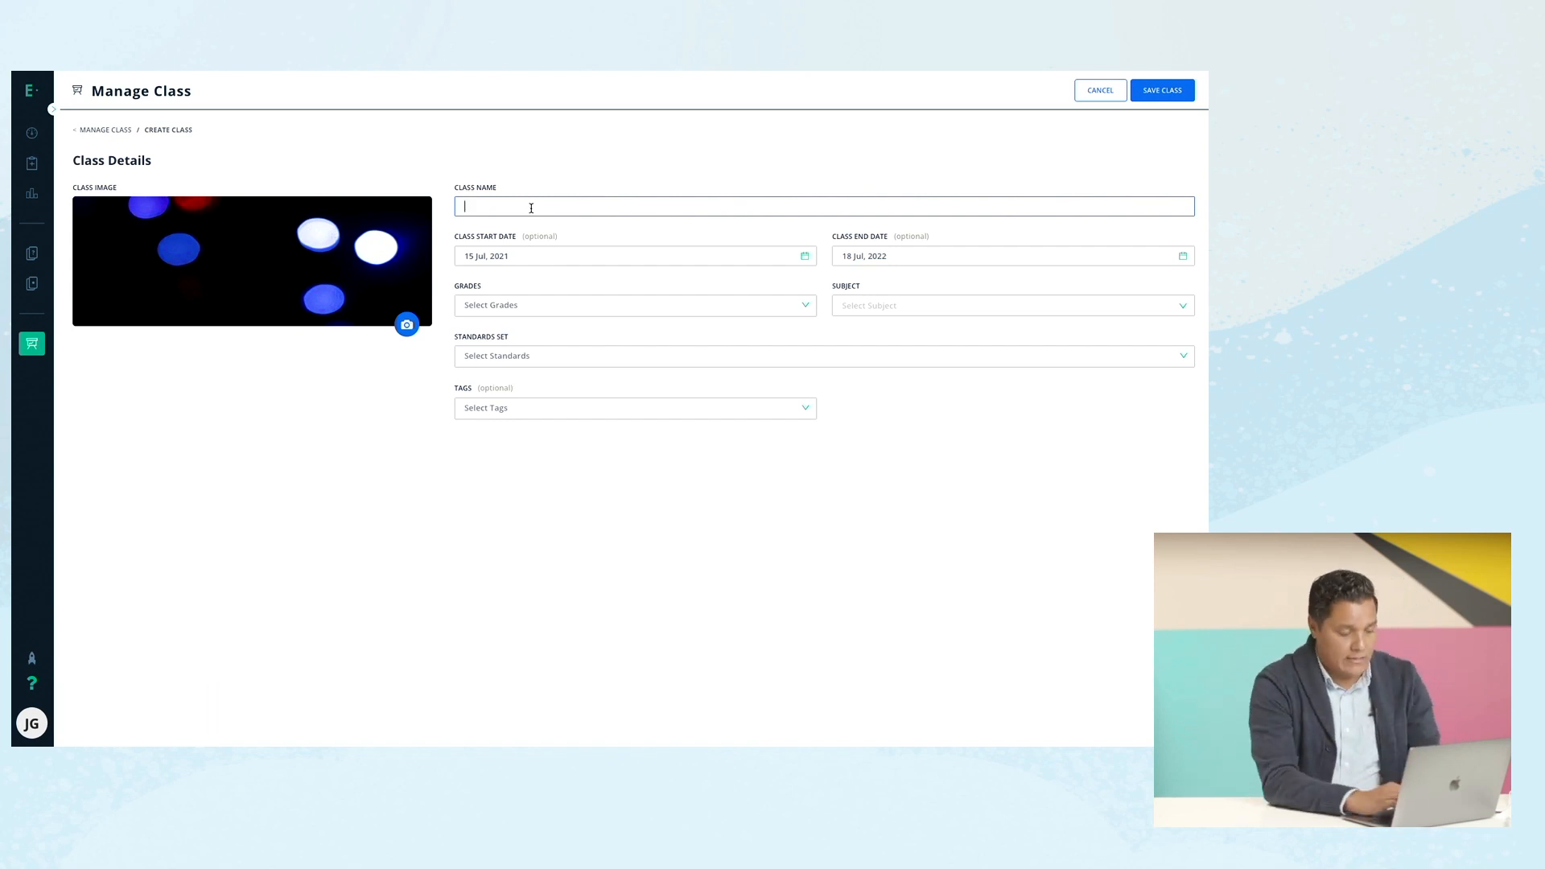
type("Math Period 1")
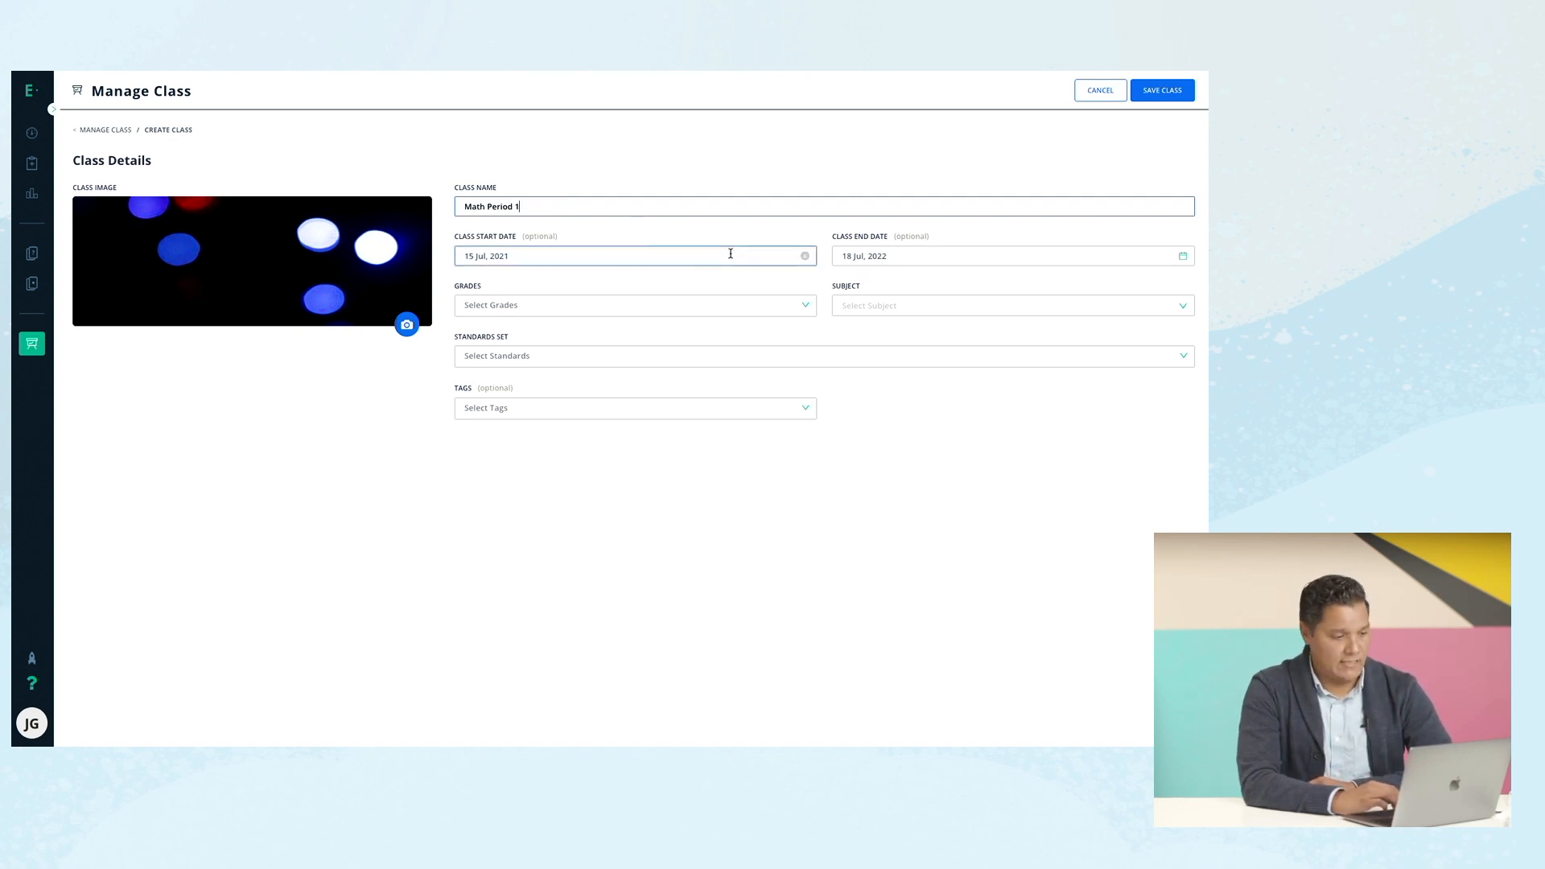
left_click(624, 307)
left_click(599, 372)
scroll(600, 396, "down", 1)
left_click(567, 449)
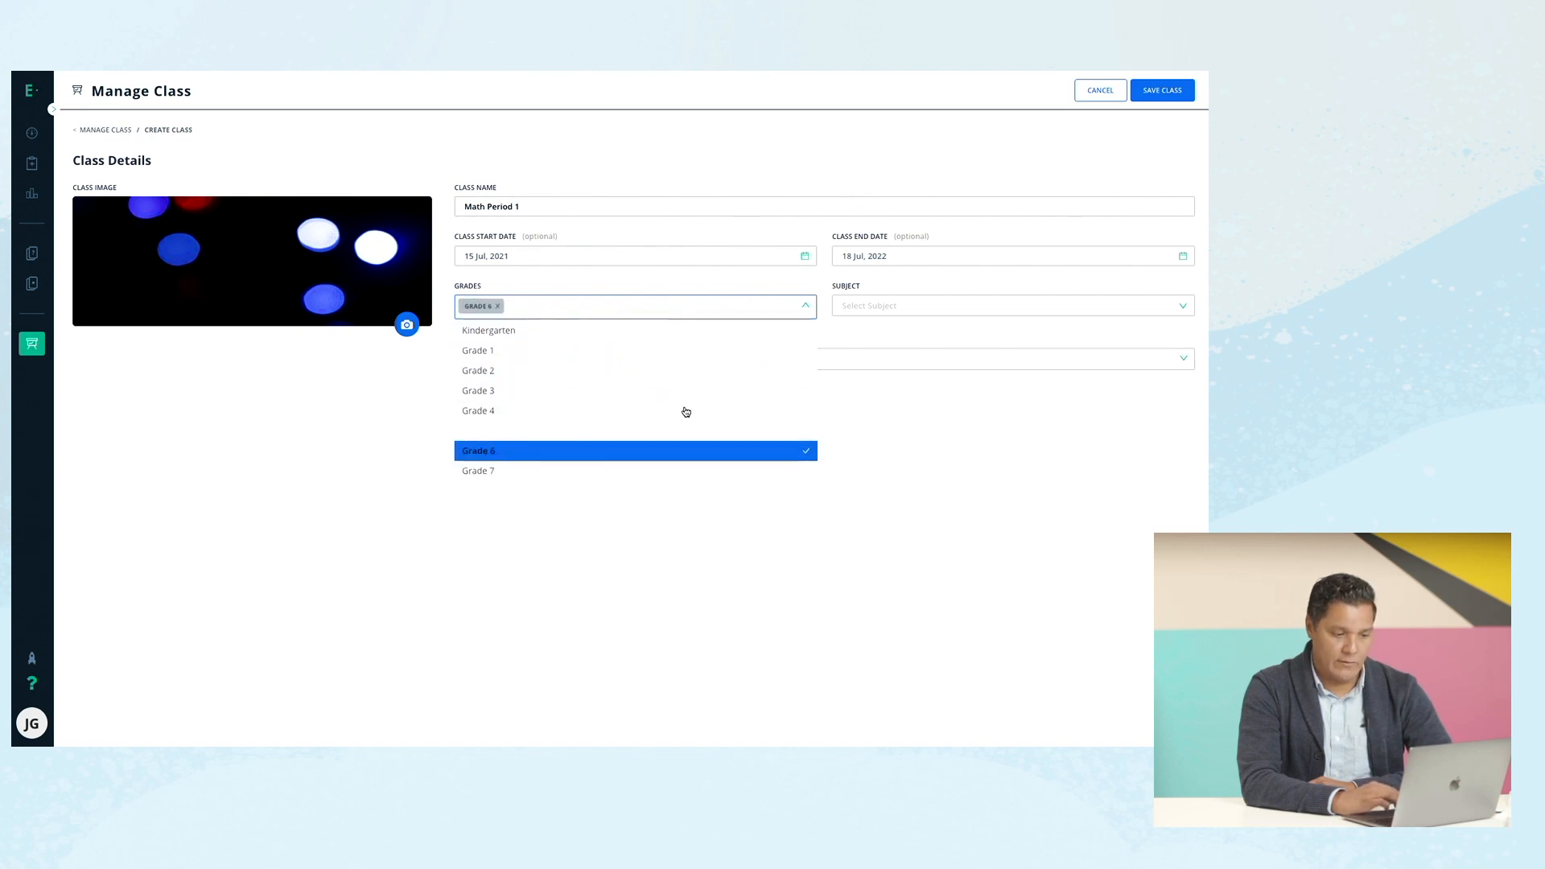
left_click(883, 313)
left_click(888, 336)
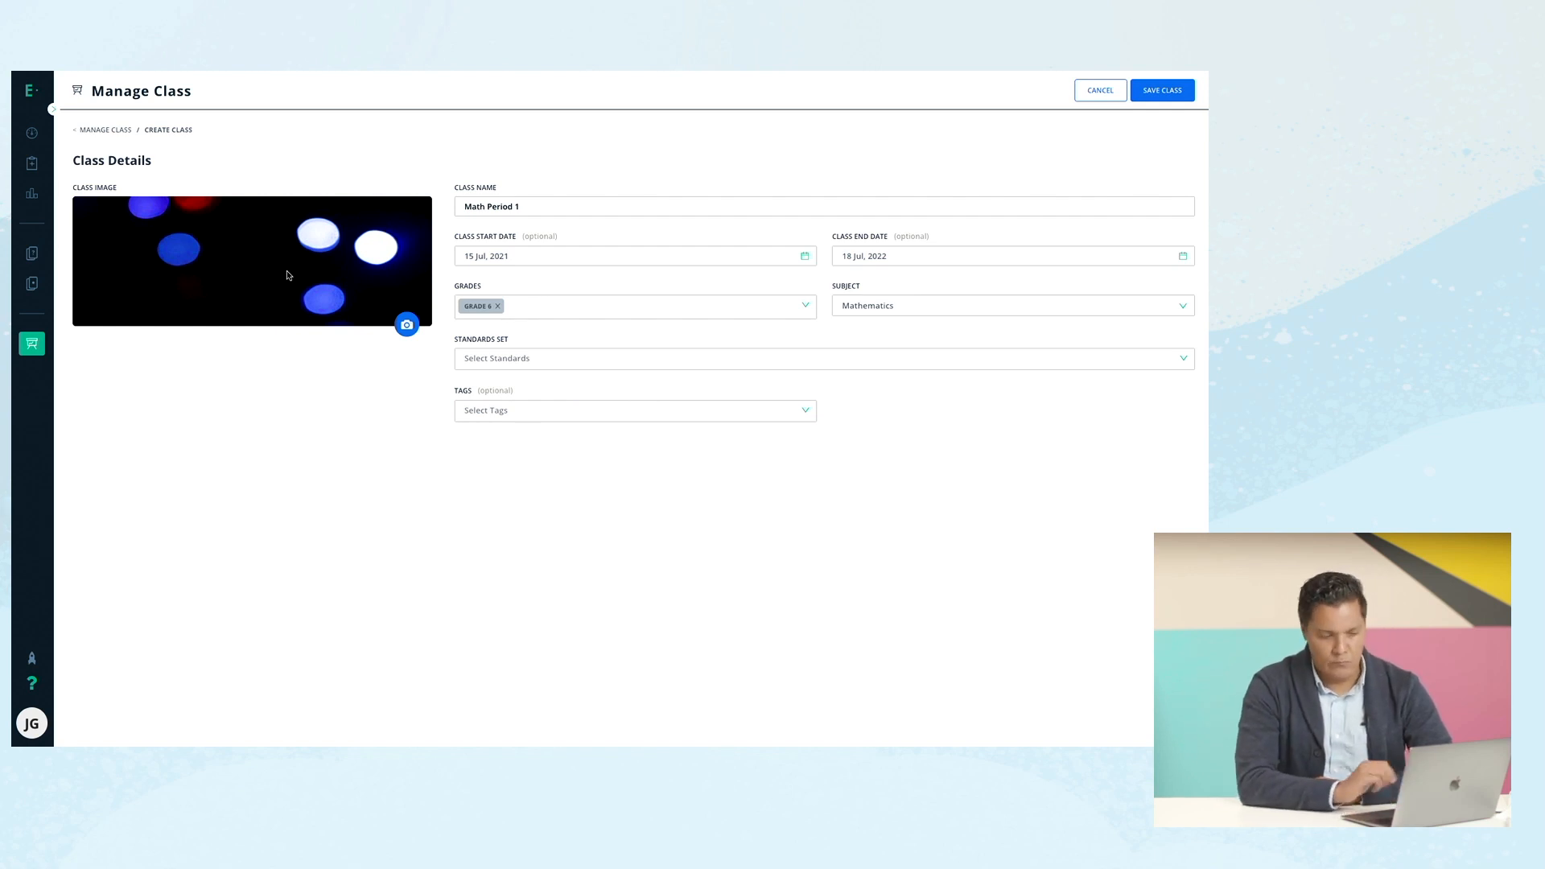
left_click(1168, 95)
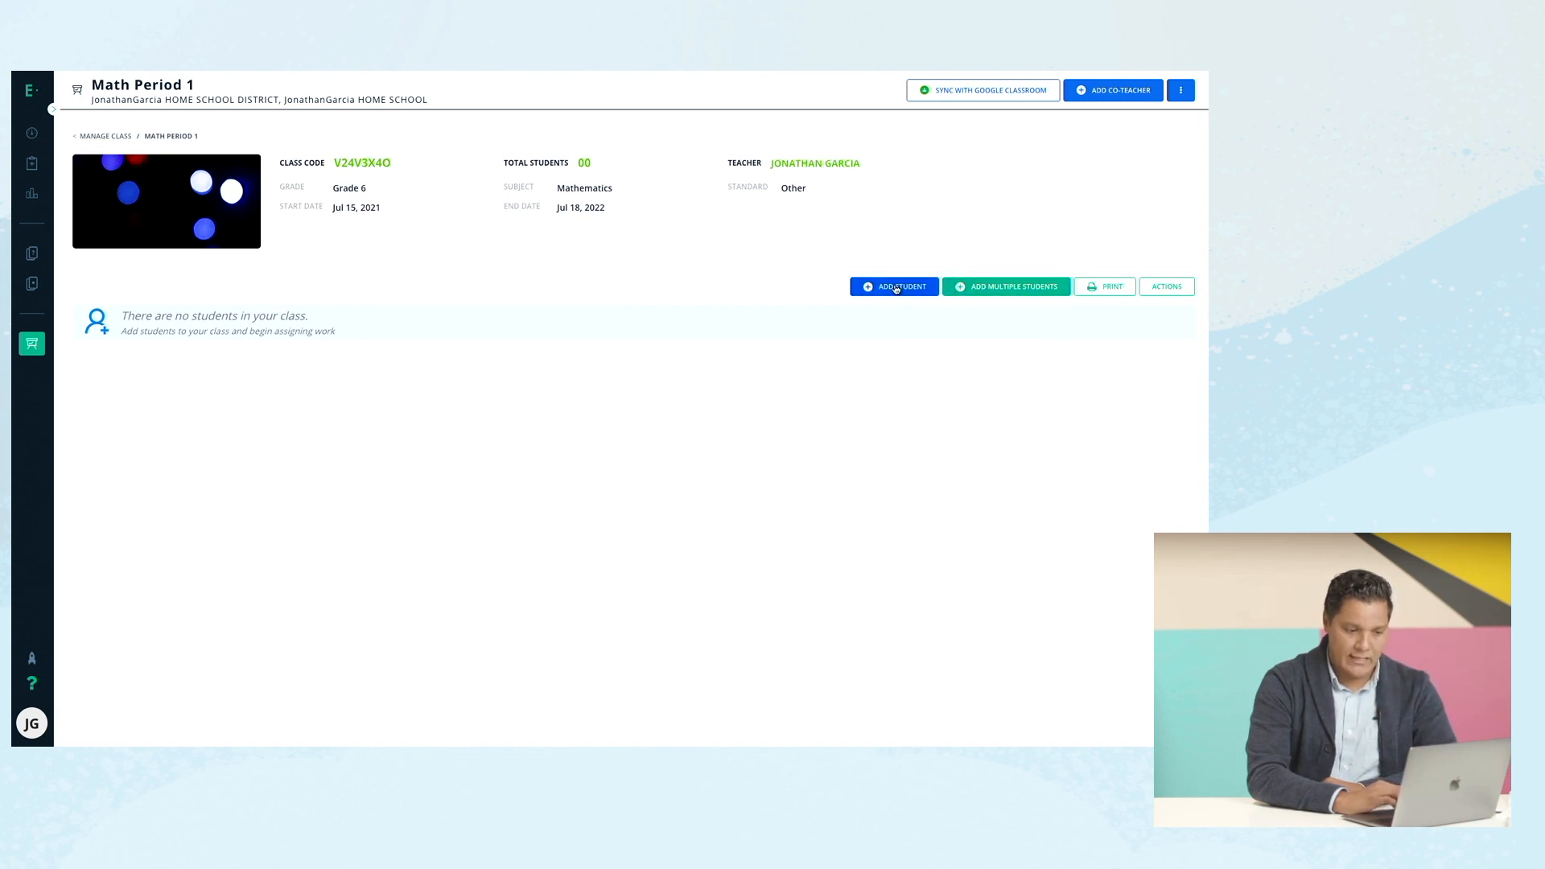
Start adding multiple students, identified by first and last name.
left_click(985, 288)
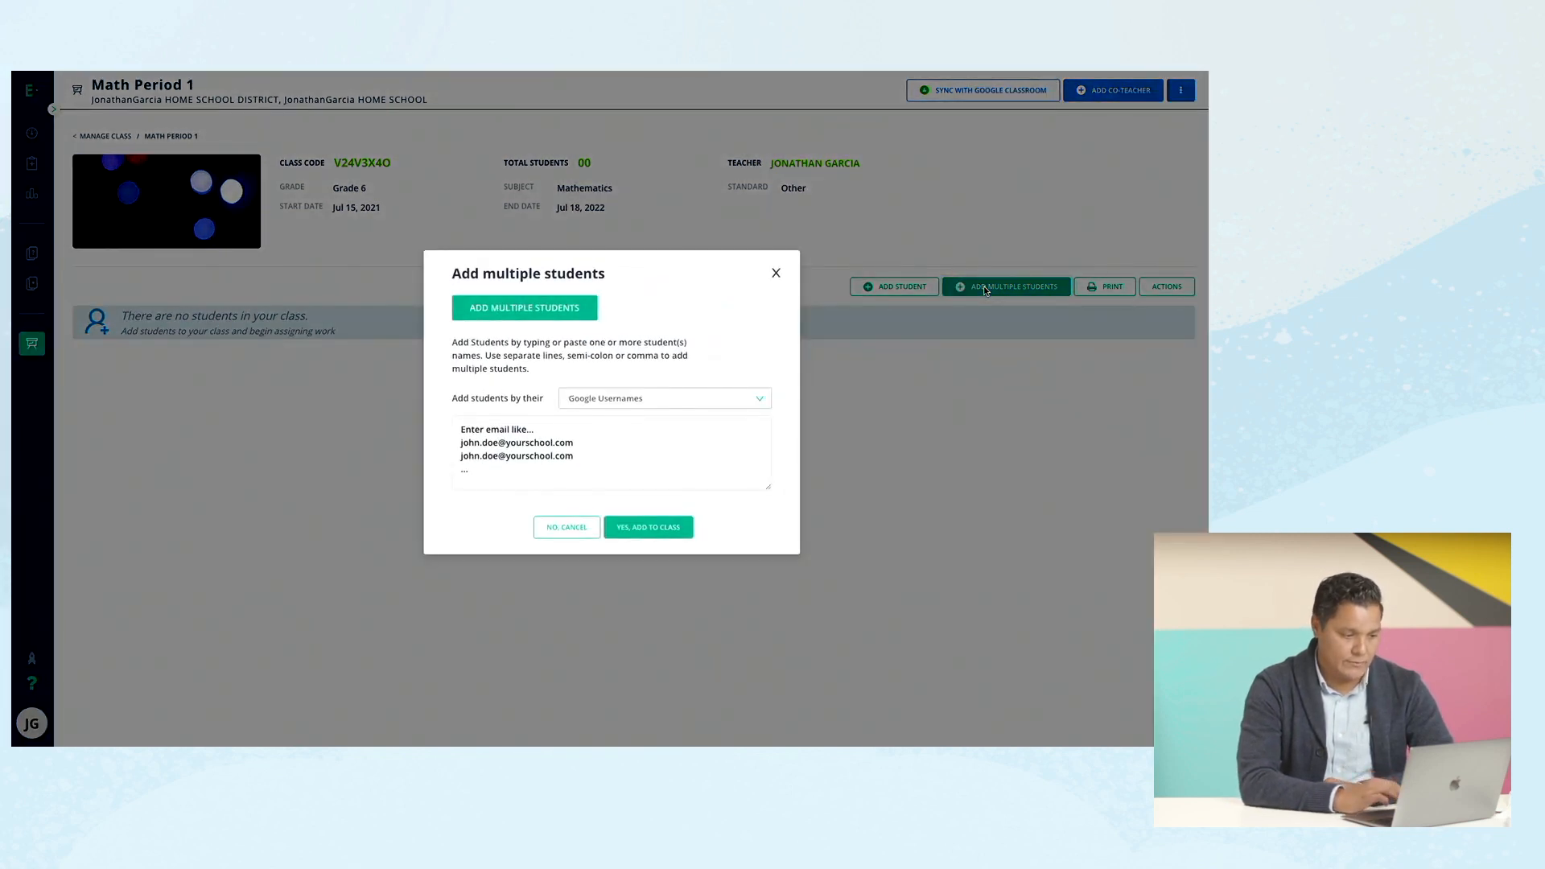
left_click(638, 398)
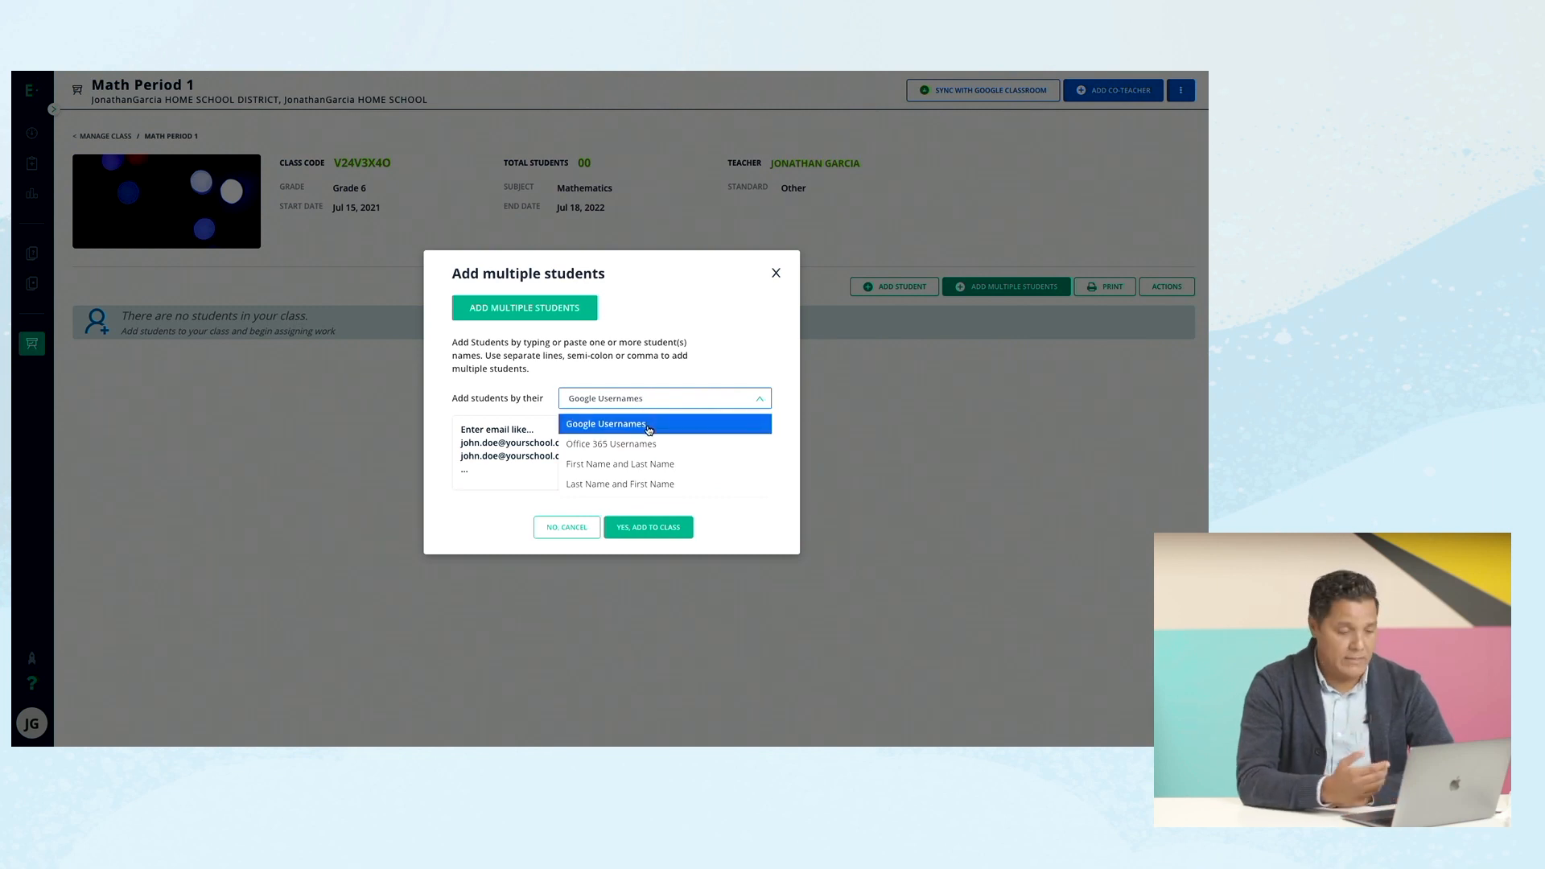
left_click(643, 473)
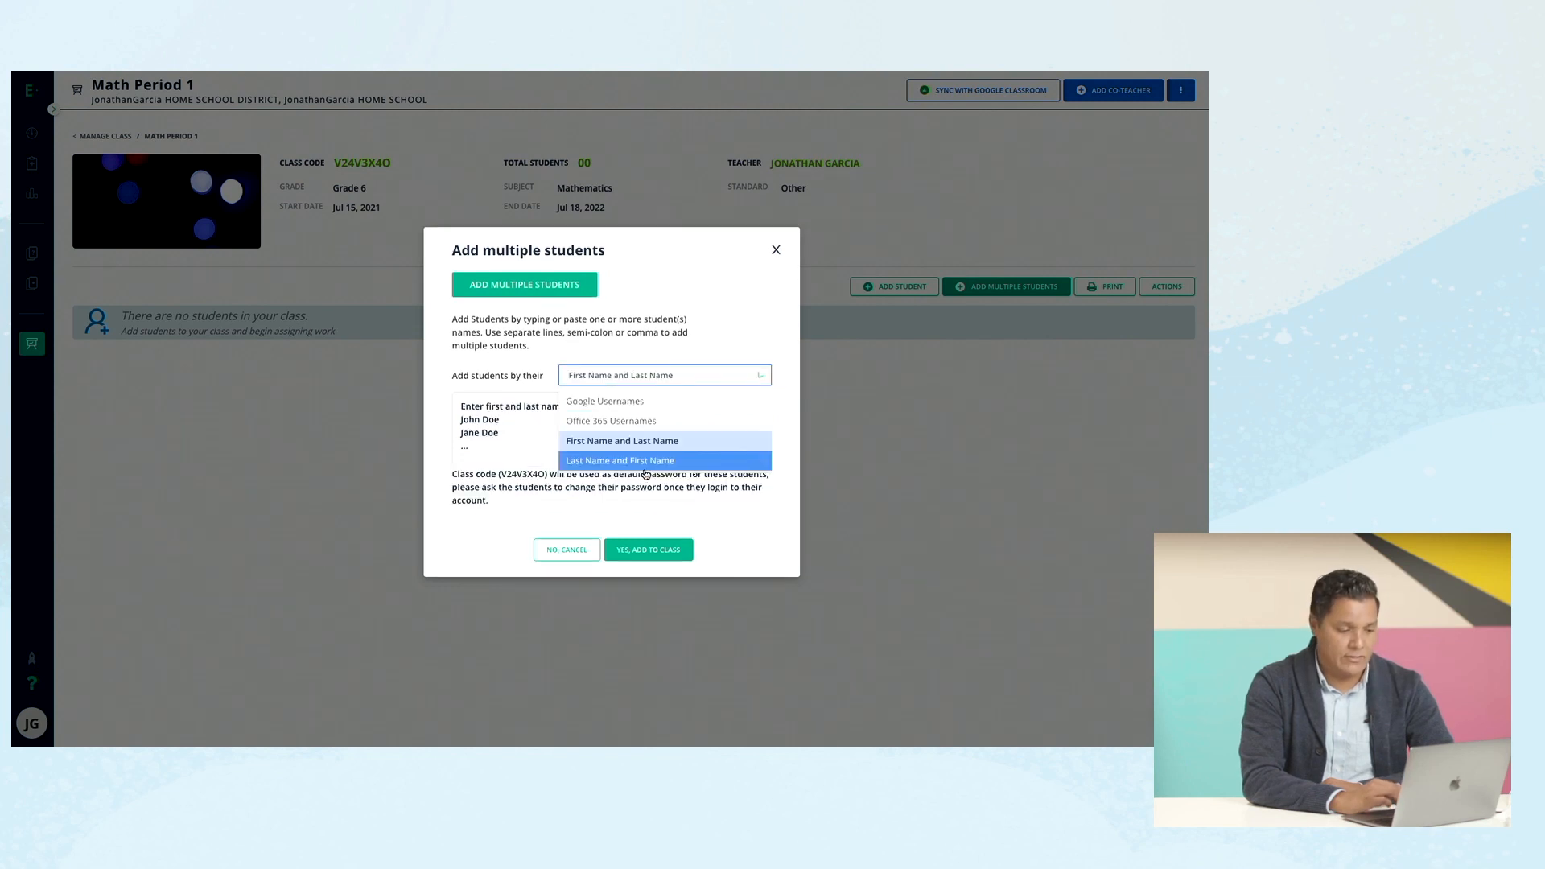
Enter three student names, one per line, and add them to the class.
left_click(507, 398)
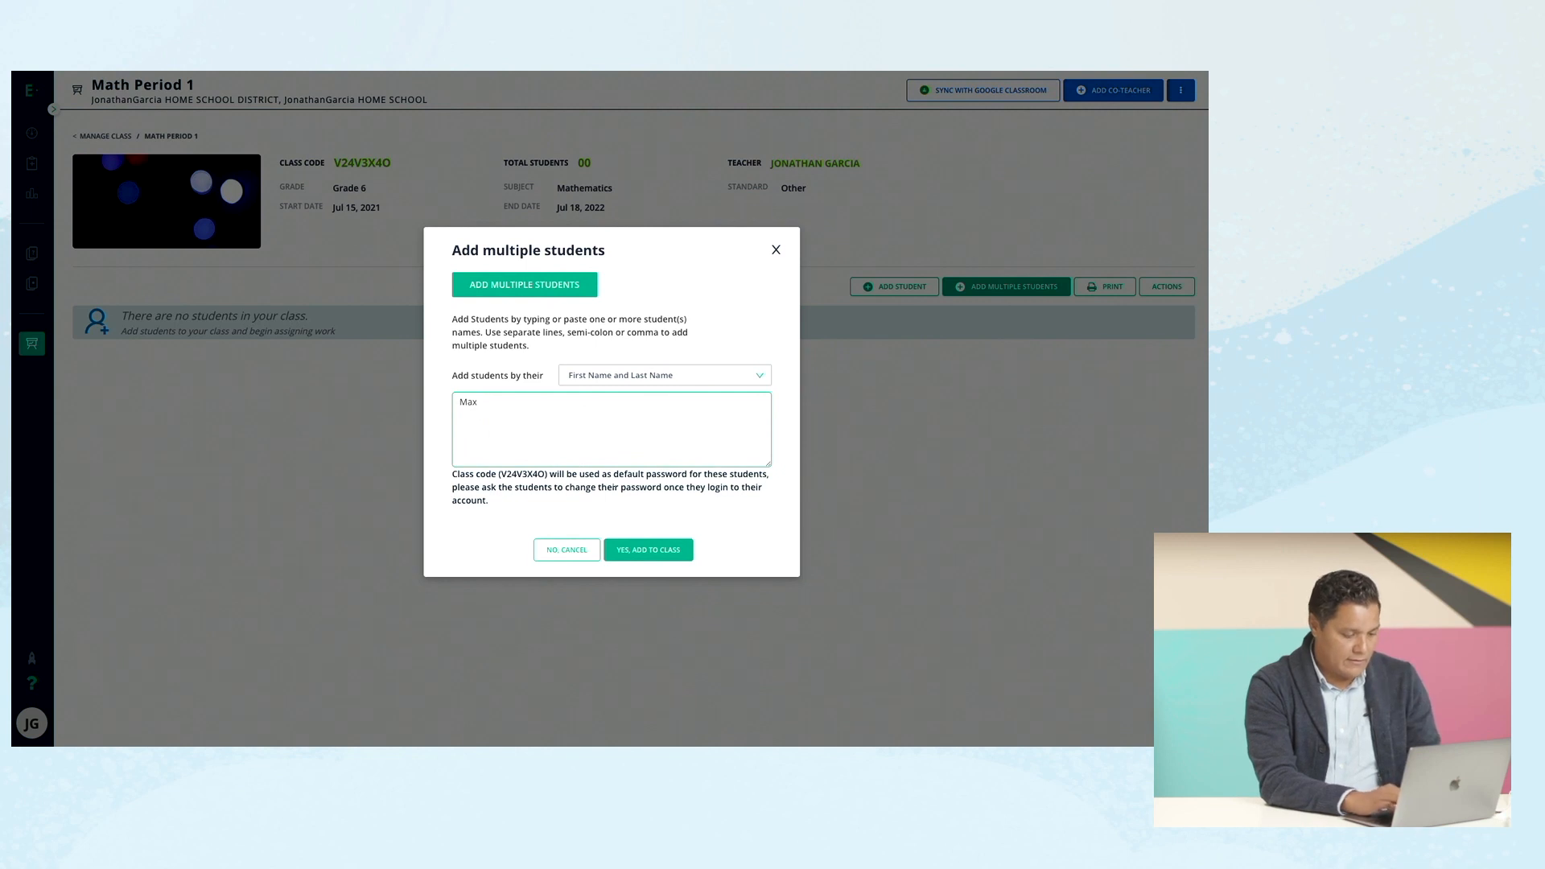
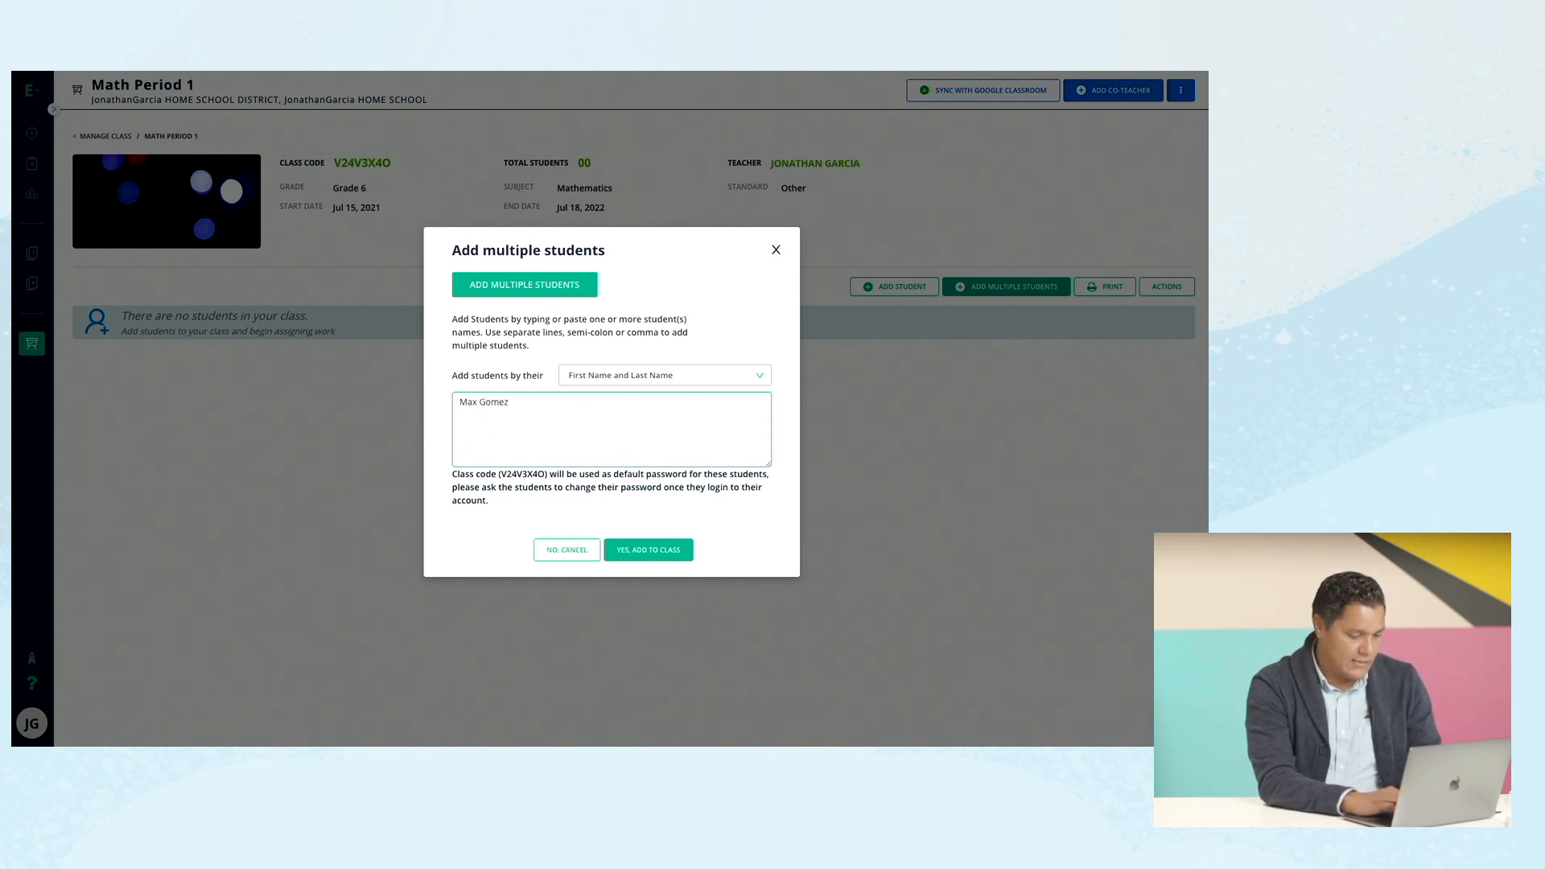
key("Return")
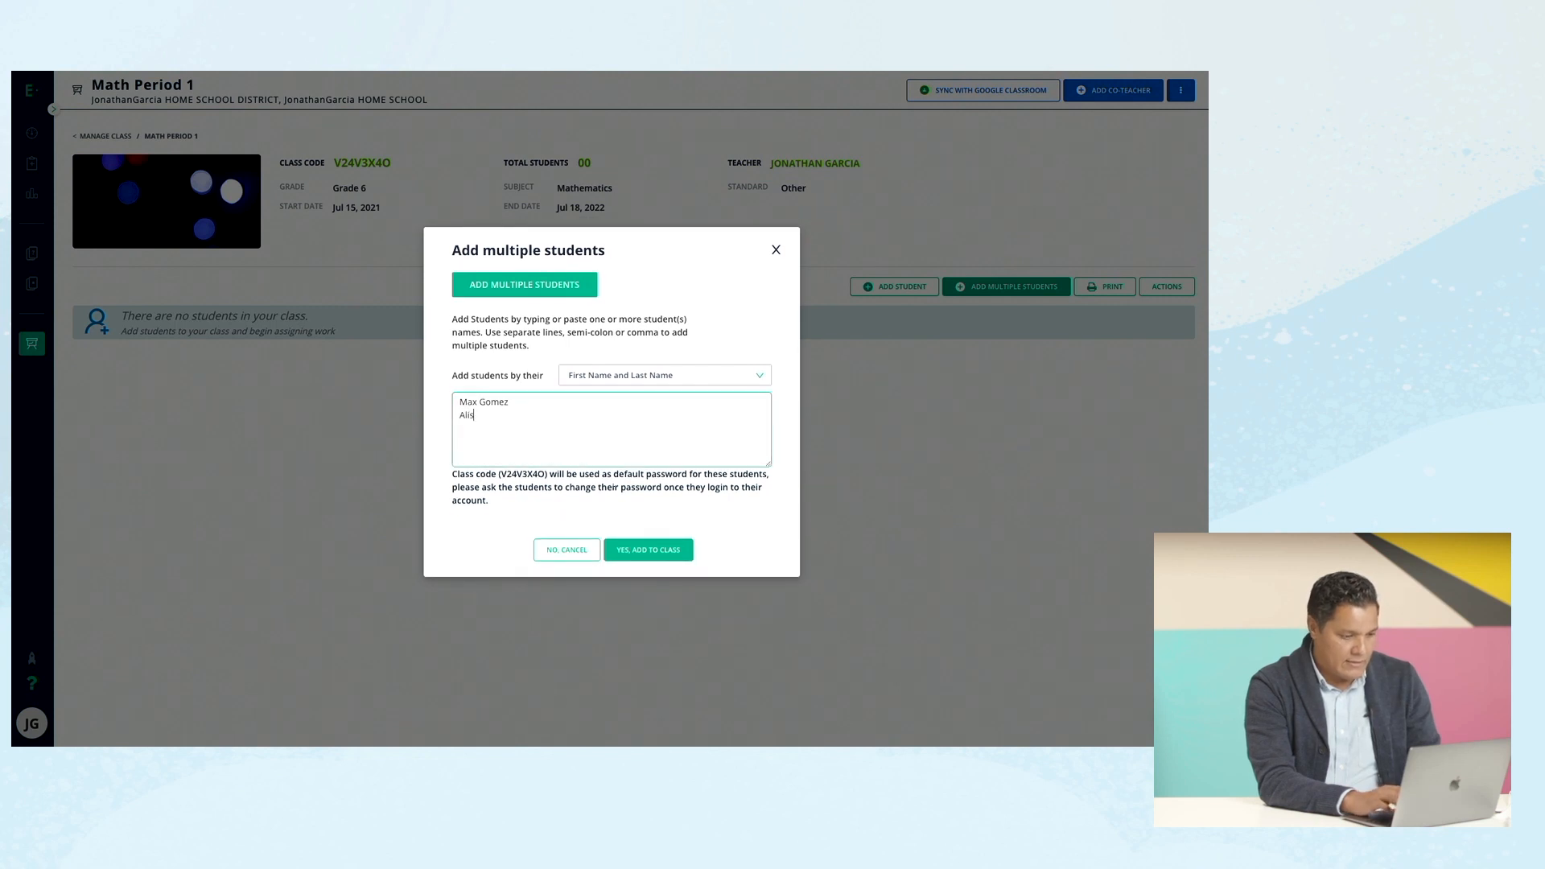
key("Return")
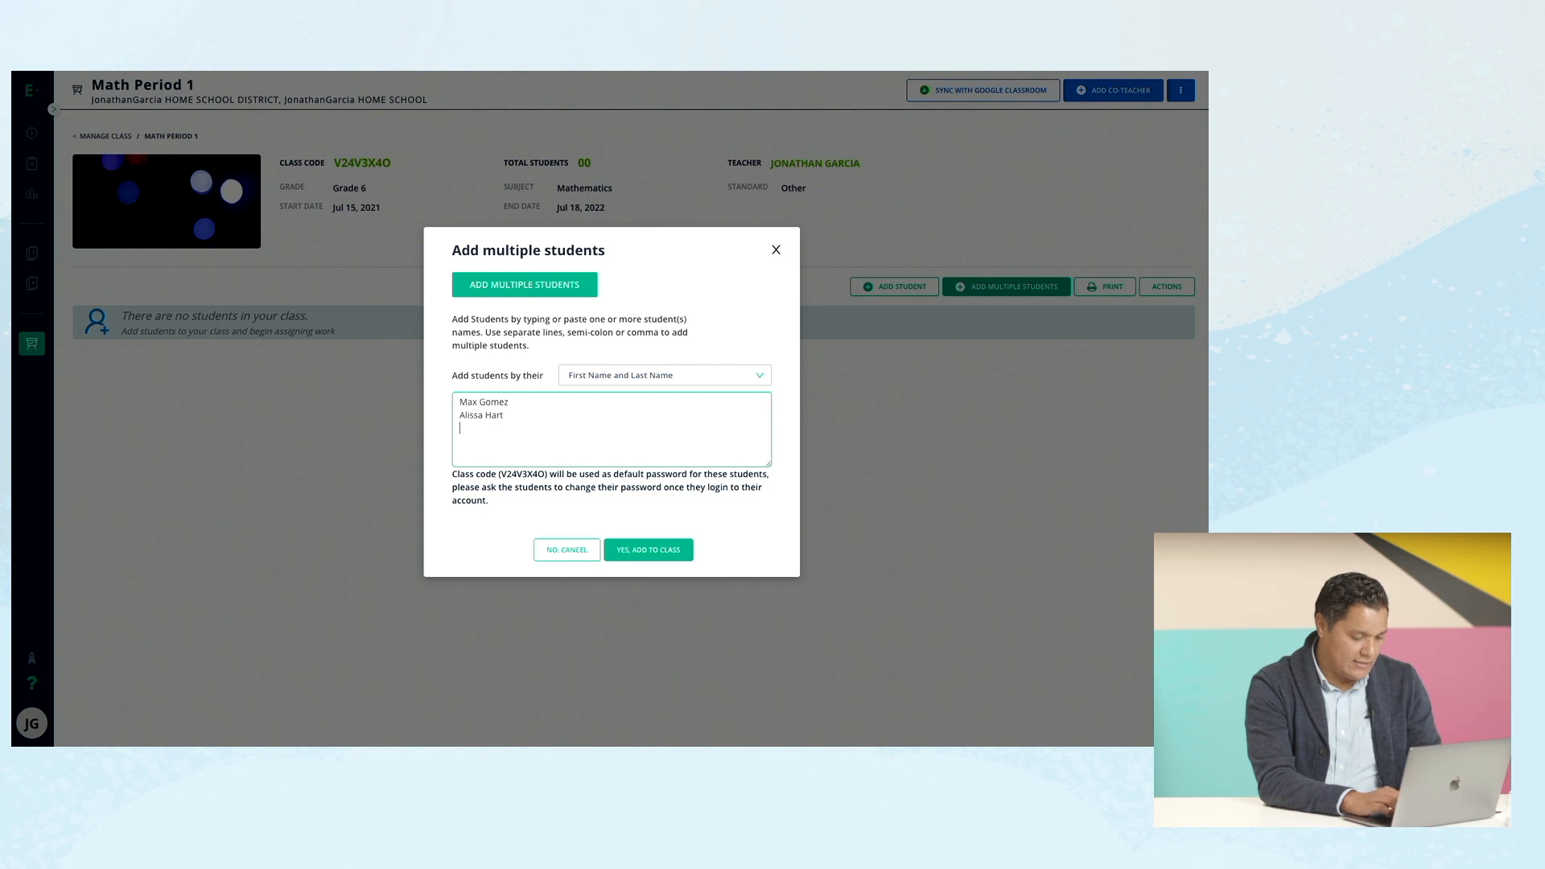
type("Jon")
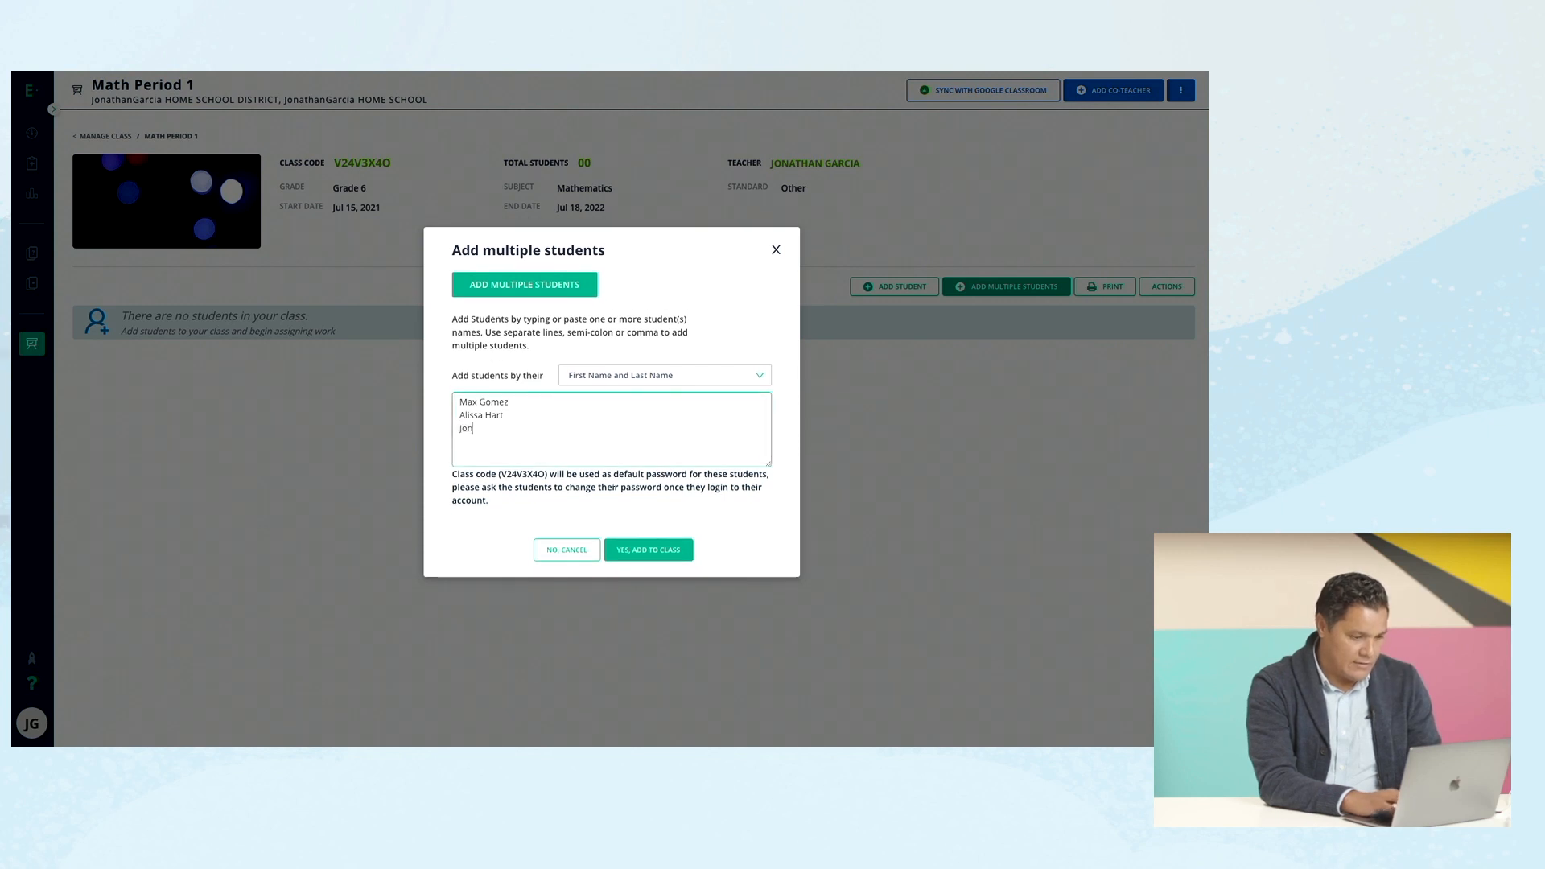
type(" Smith")
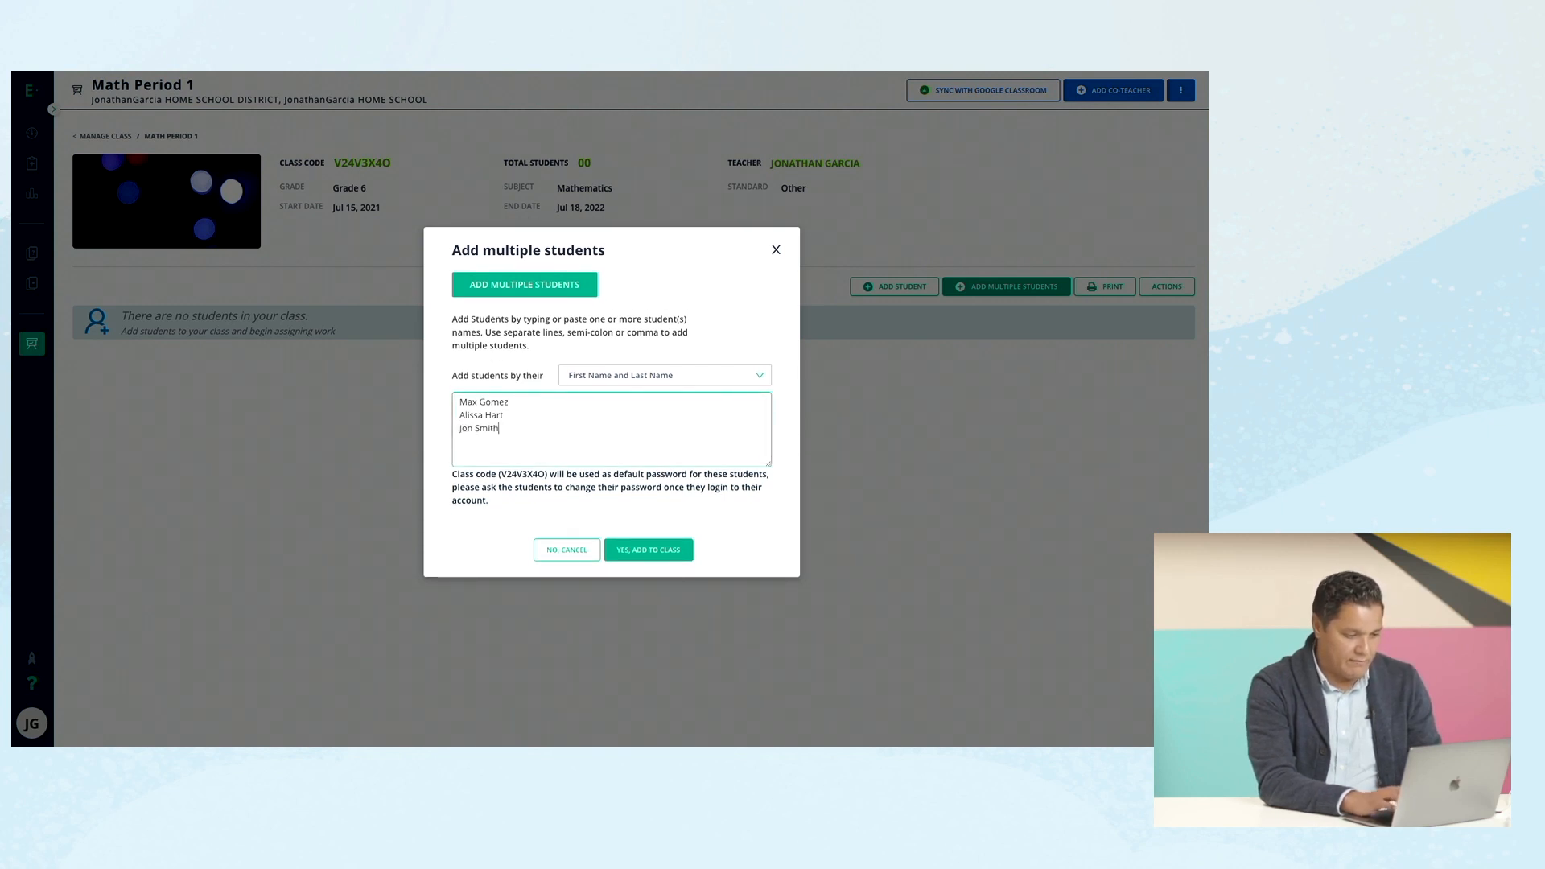
left_click(651, 550)
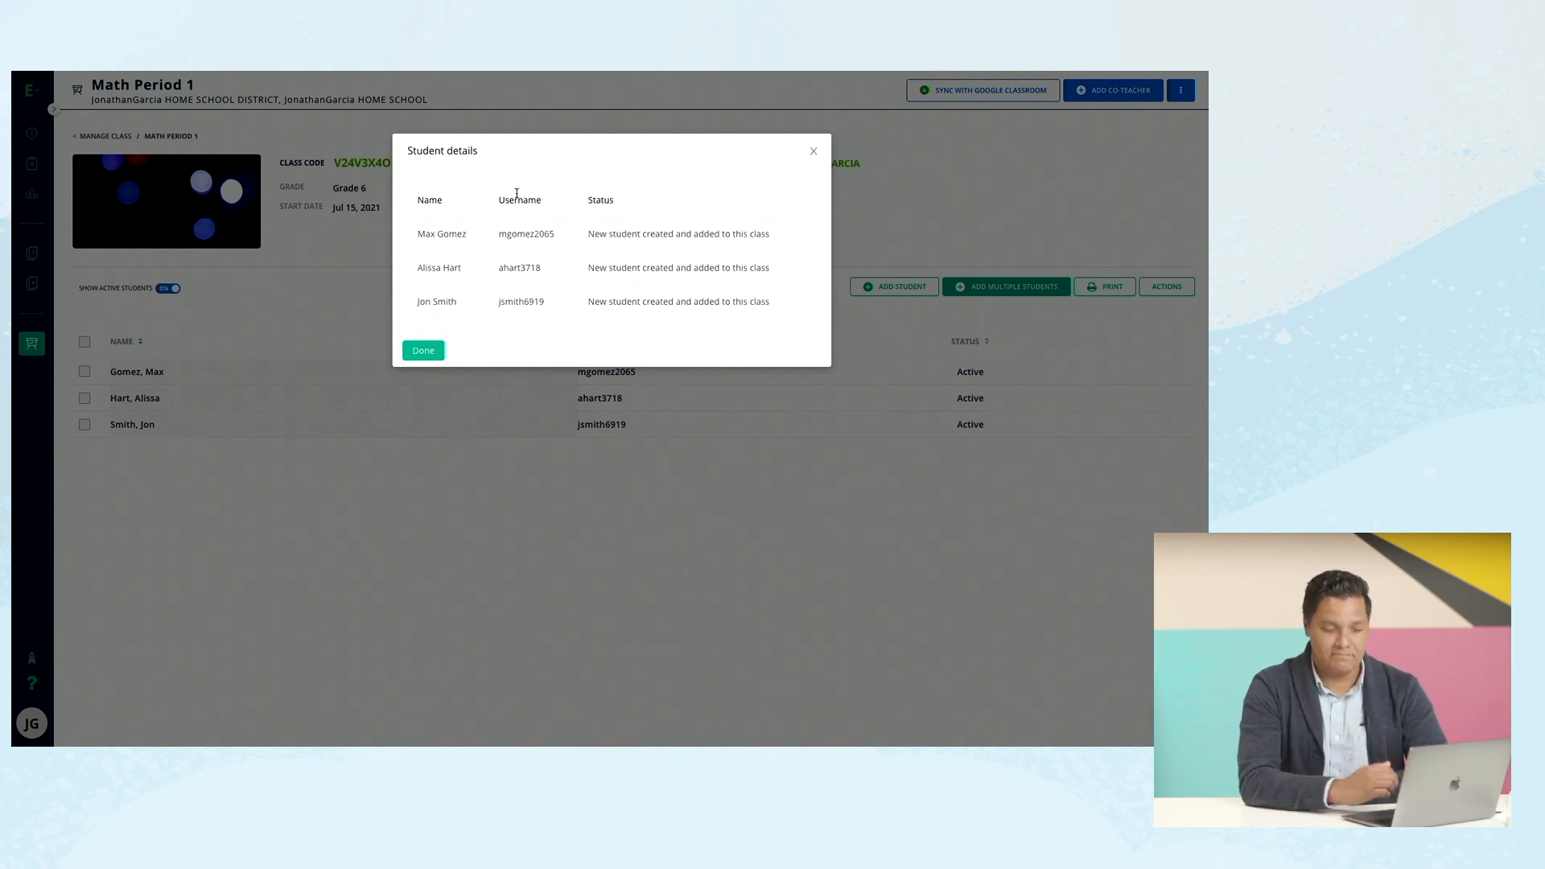
Close the student details summary showing the three generated usernames.
left_click(428, 352)
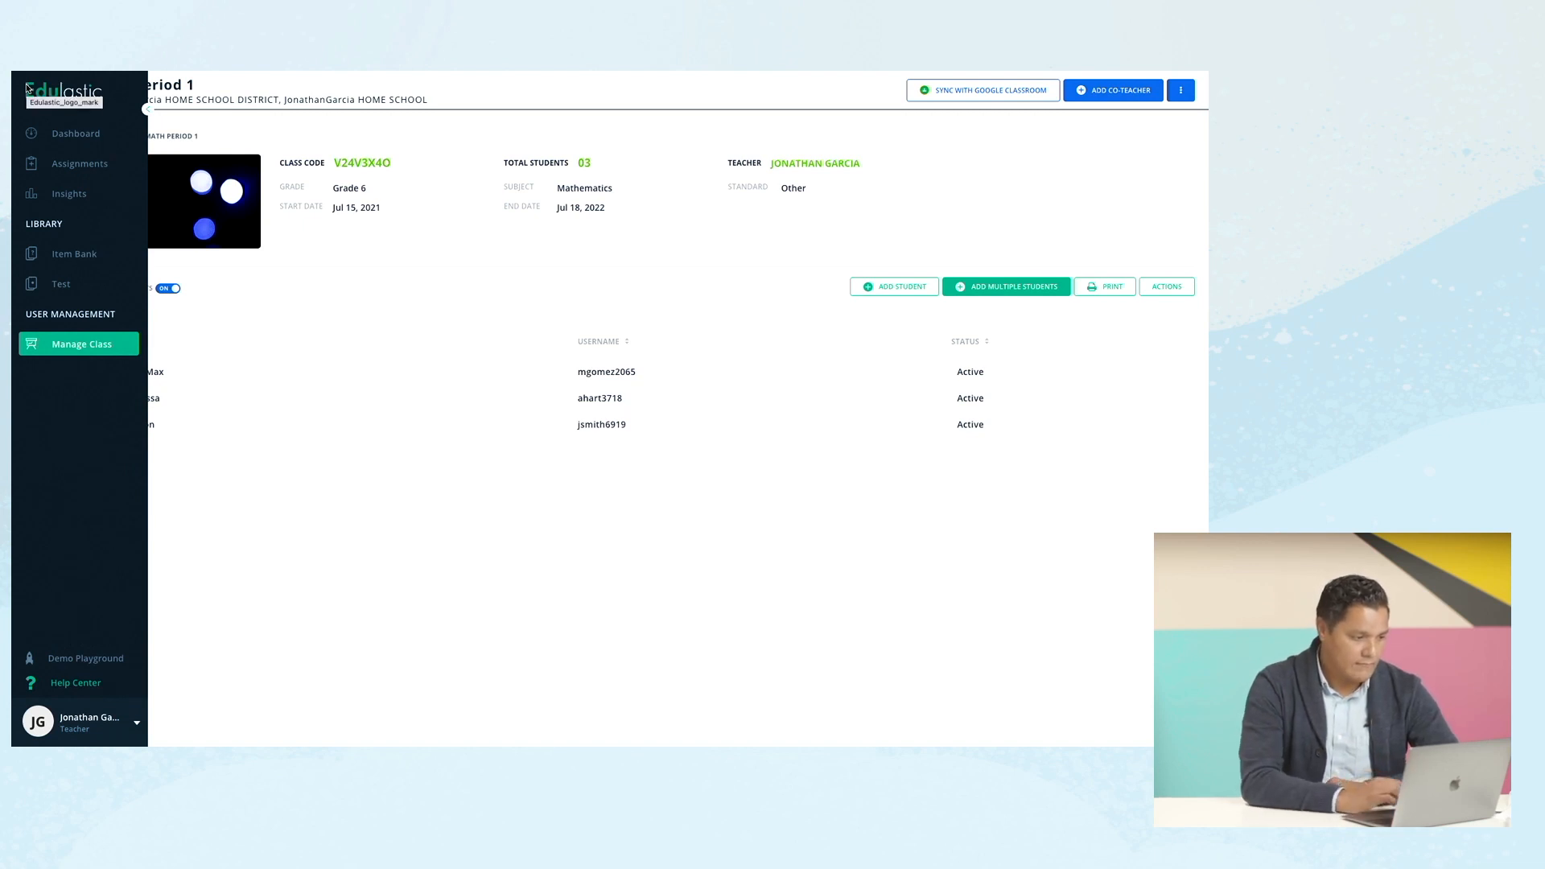
Start a new assignment for Math Period 1 from the Dashboard.
left_click(70, 137)
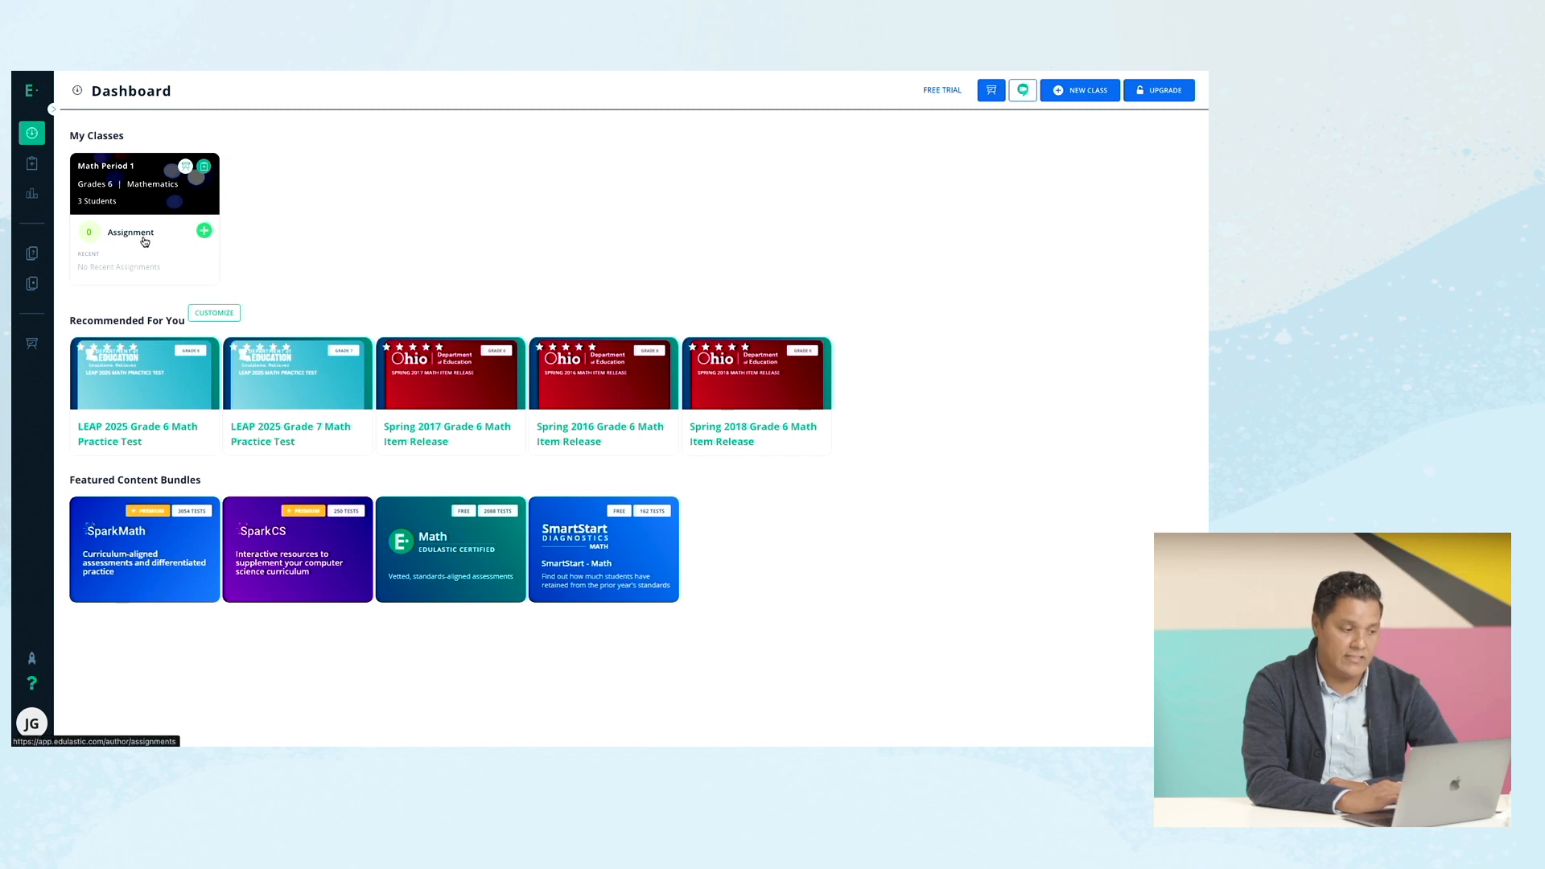
left_click(204, 232)
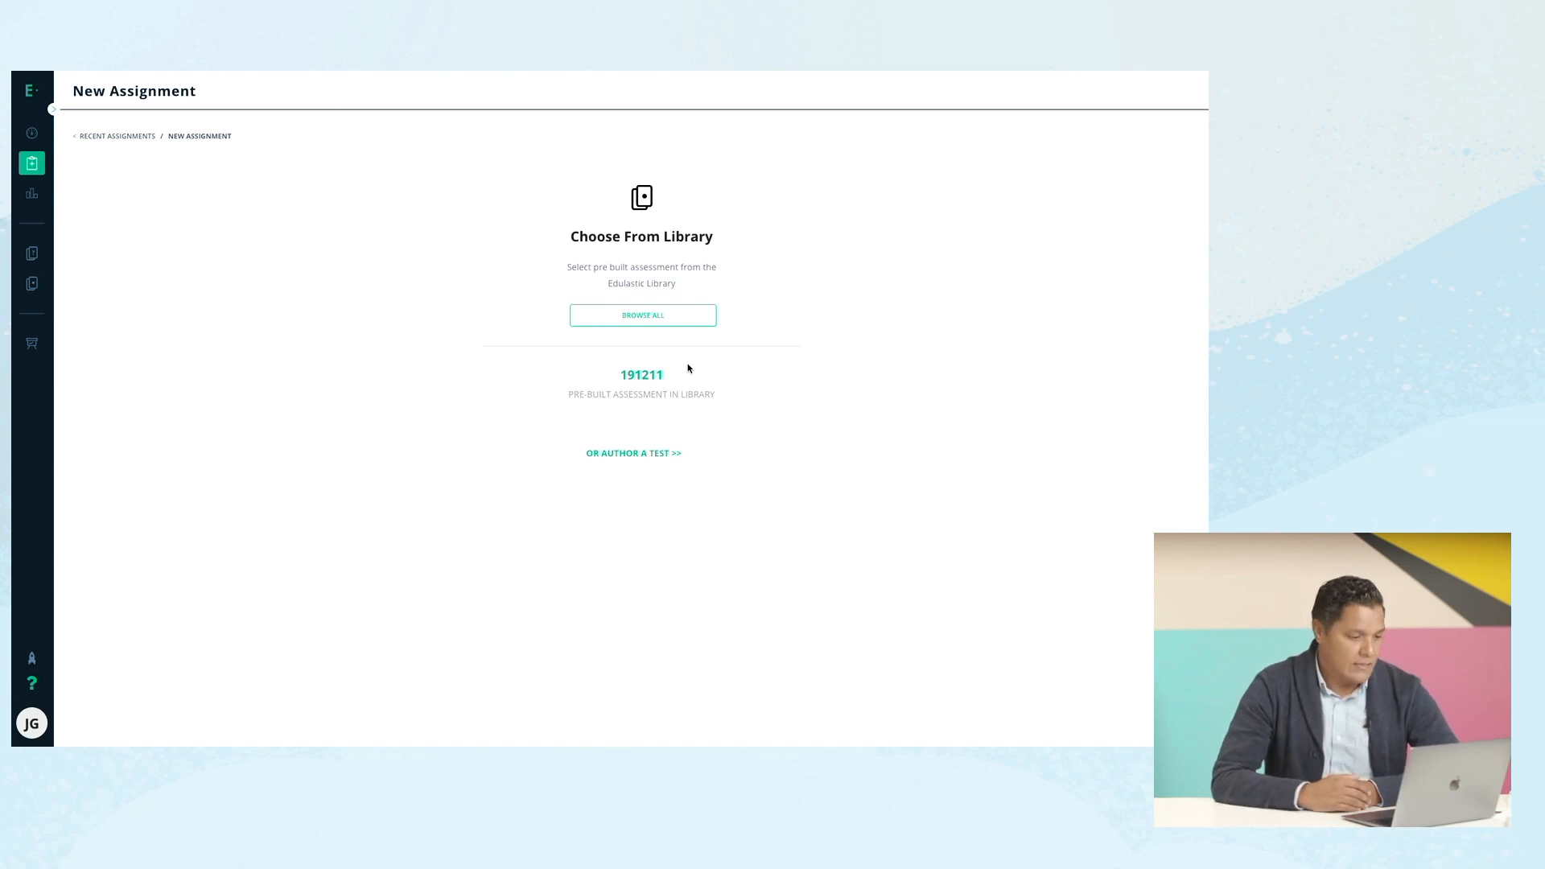
Choose to author a new test instead of using a library assessment.
left_click(634, 455)
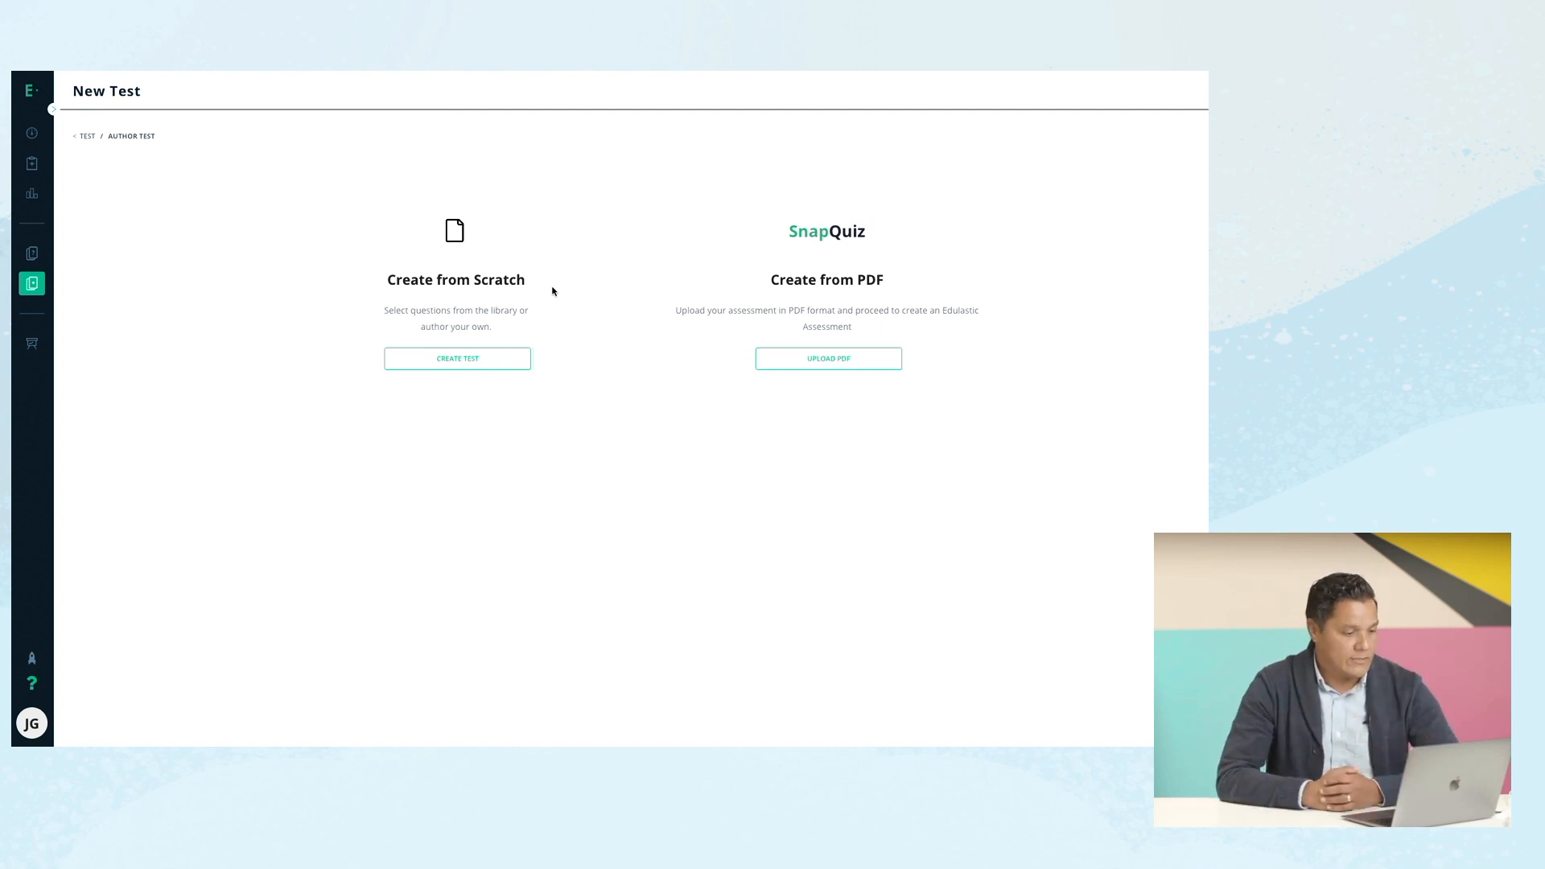
Create a new test from scratch named Math Test 1.
left_click(461, 362)
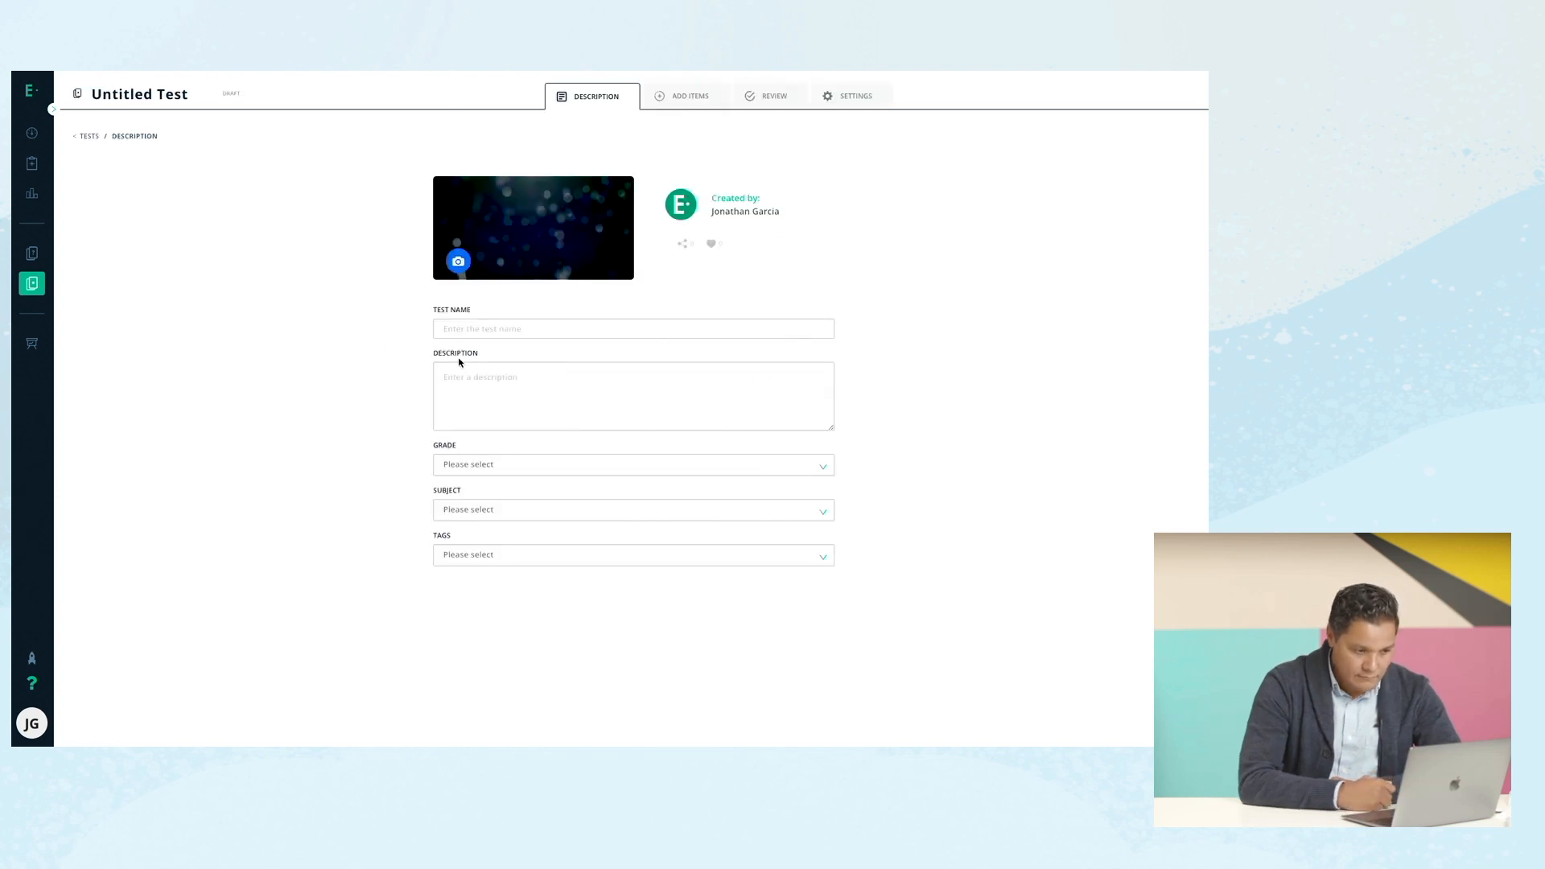
left_click(478, 326)
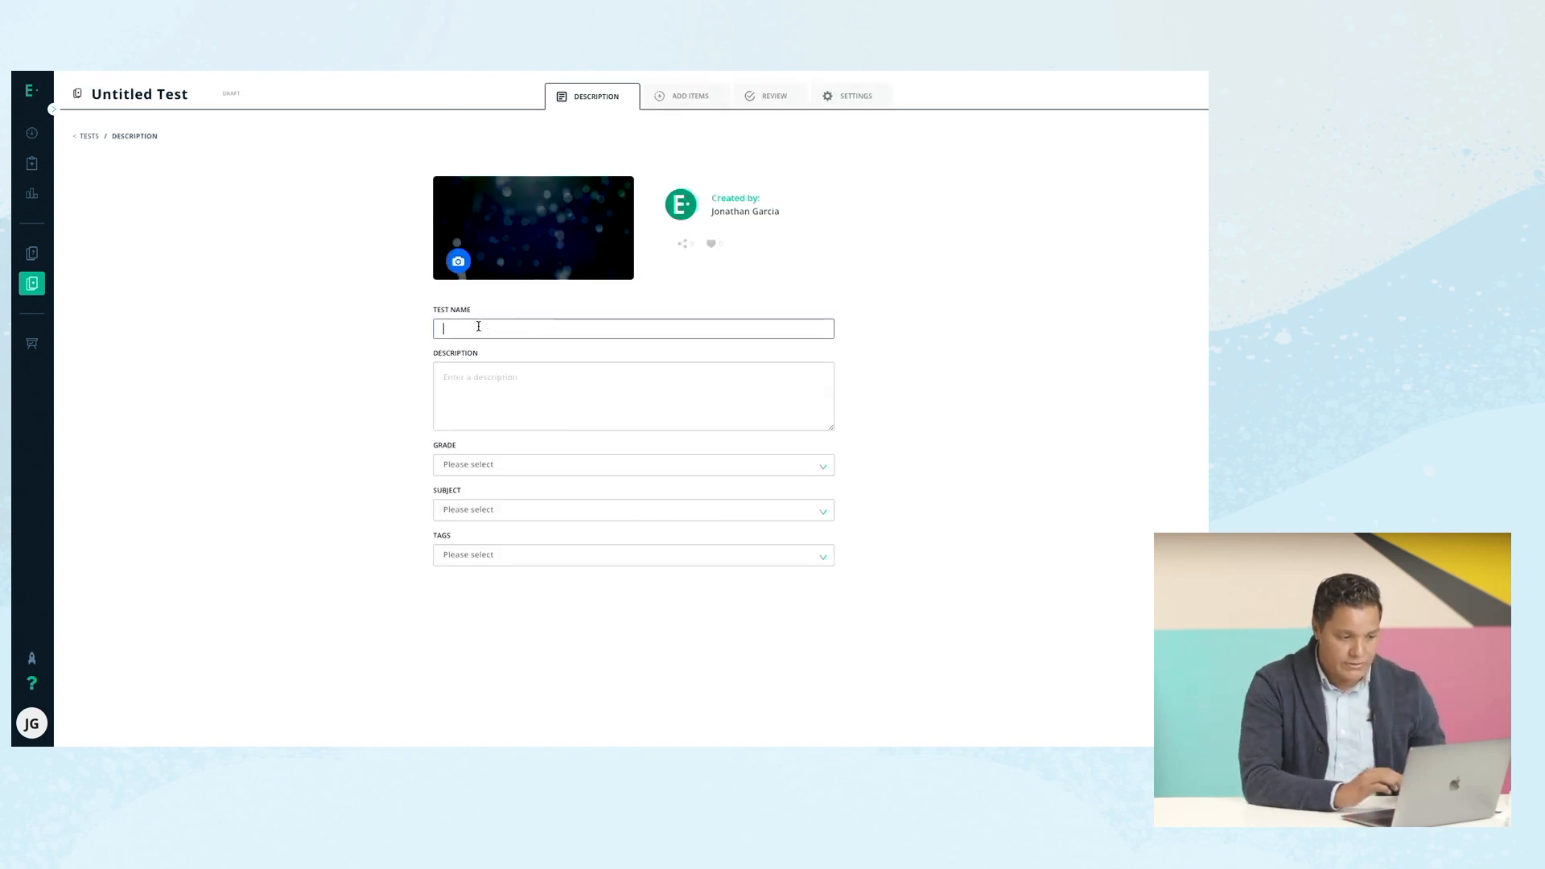
type("Math")
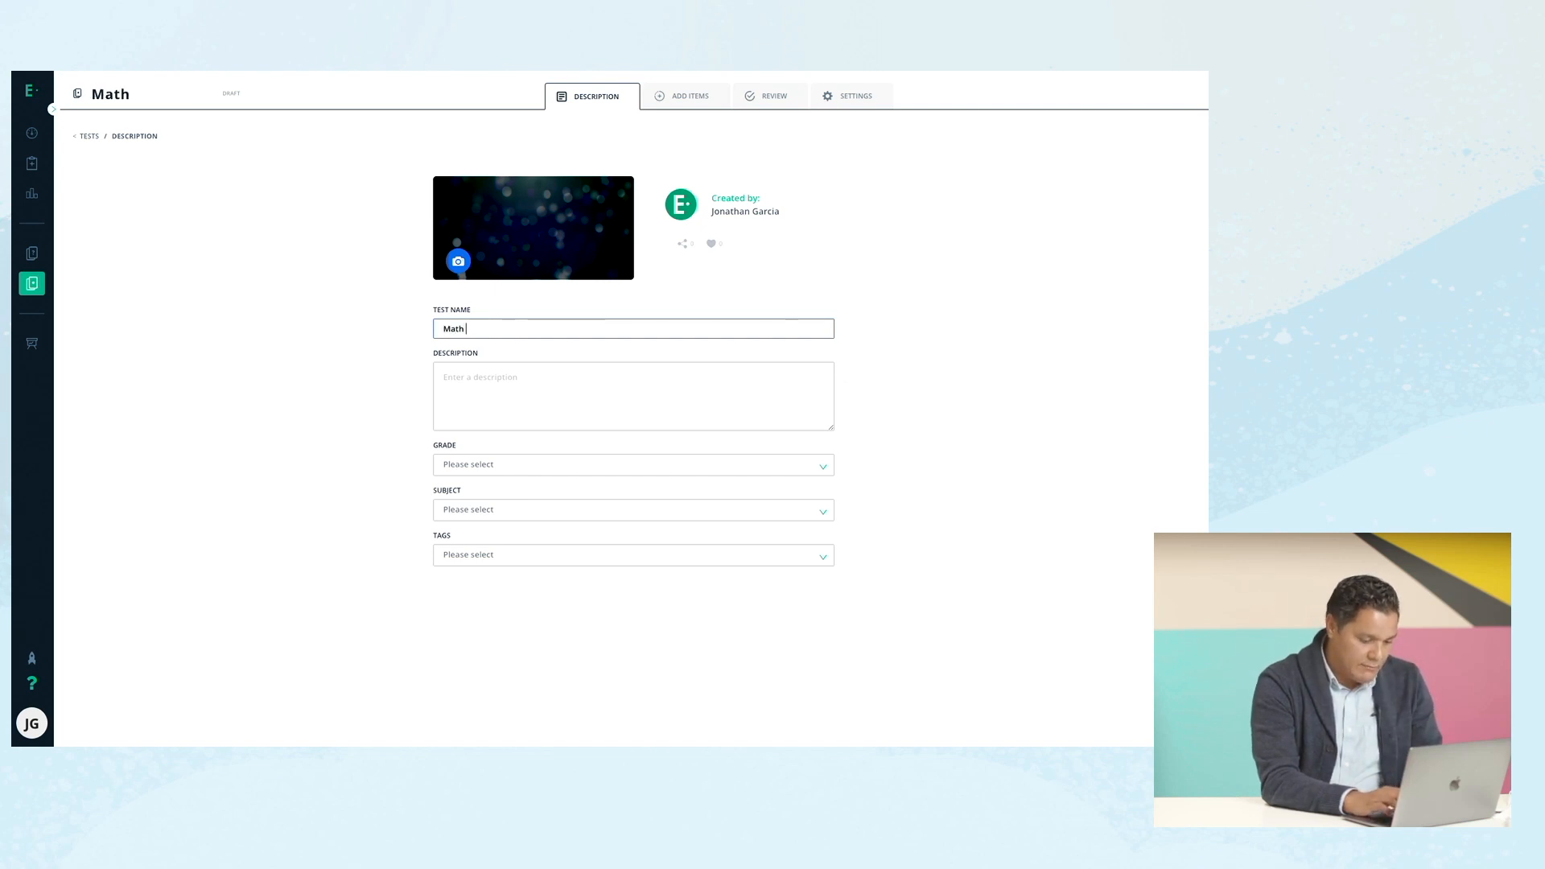
type(" Test 1")
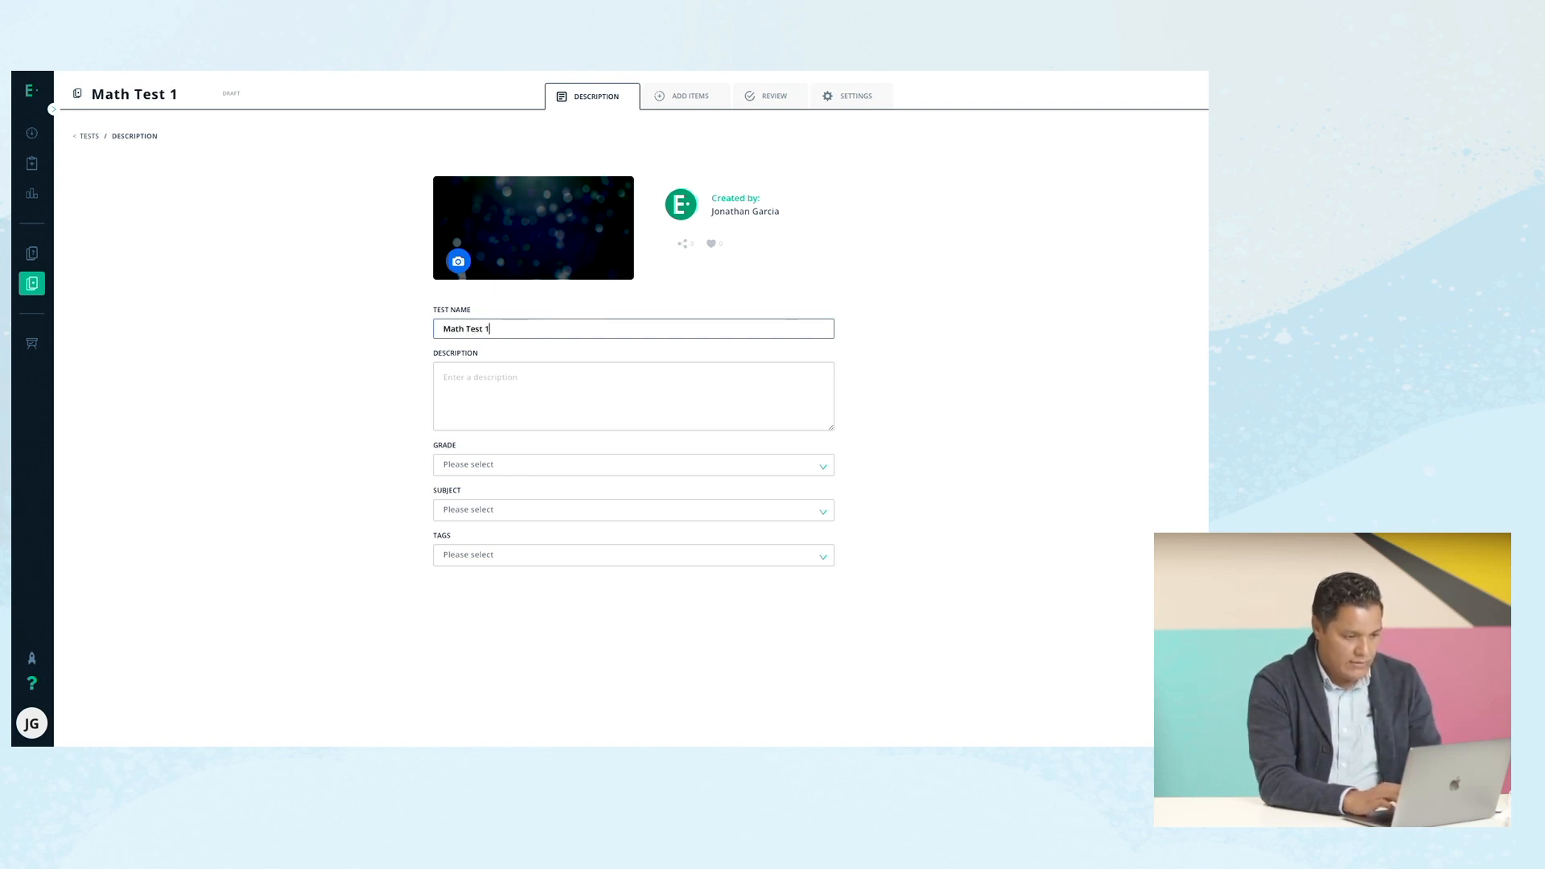
left_click(513, 375)
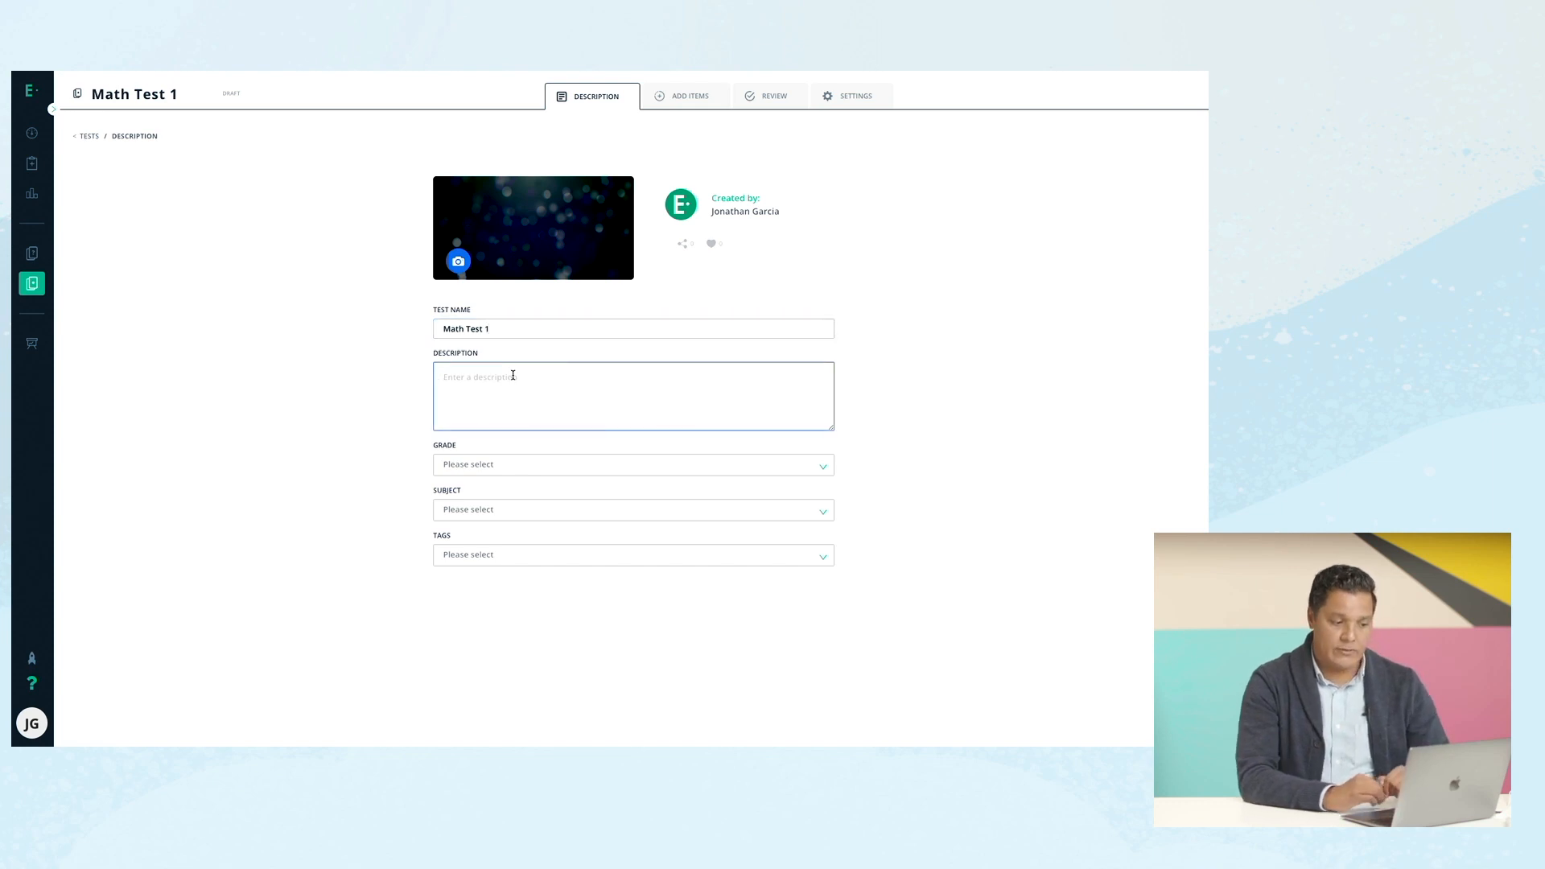
Set the test to Grade 6 Mathematics and view its filtered question library.
left_click(514, 466)
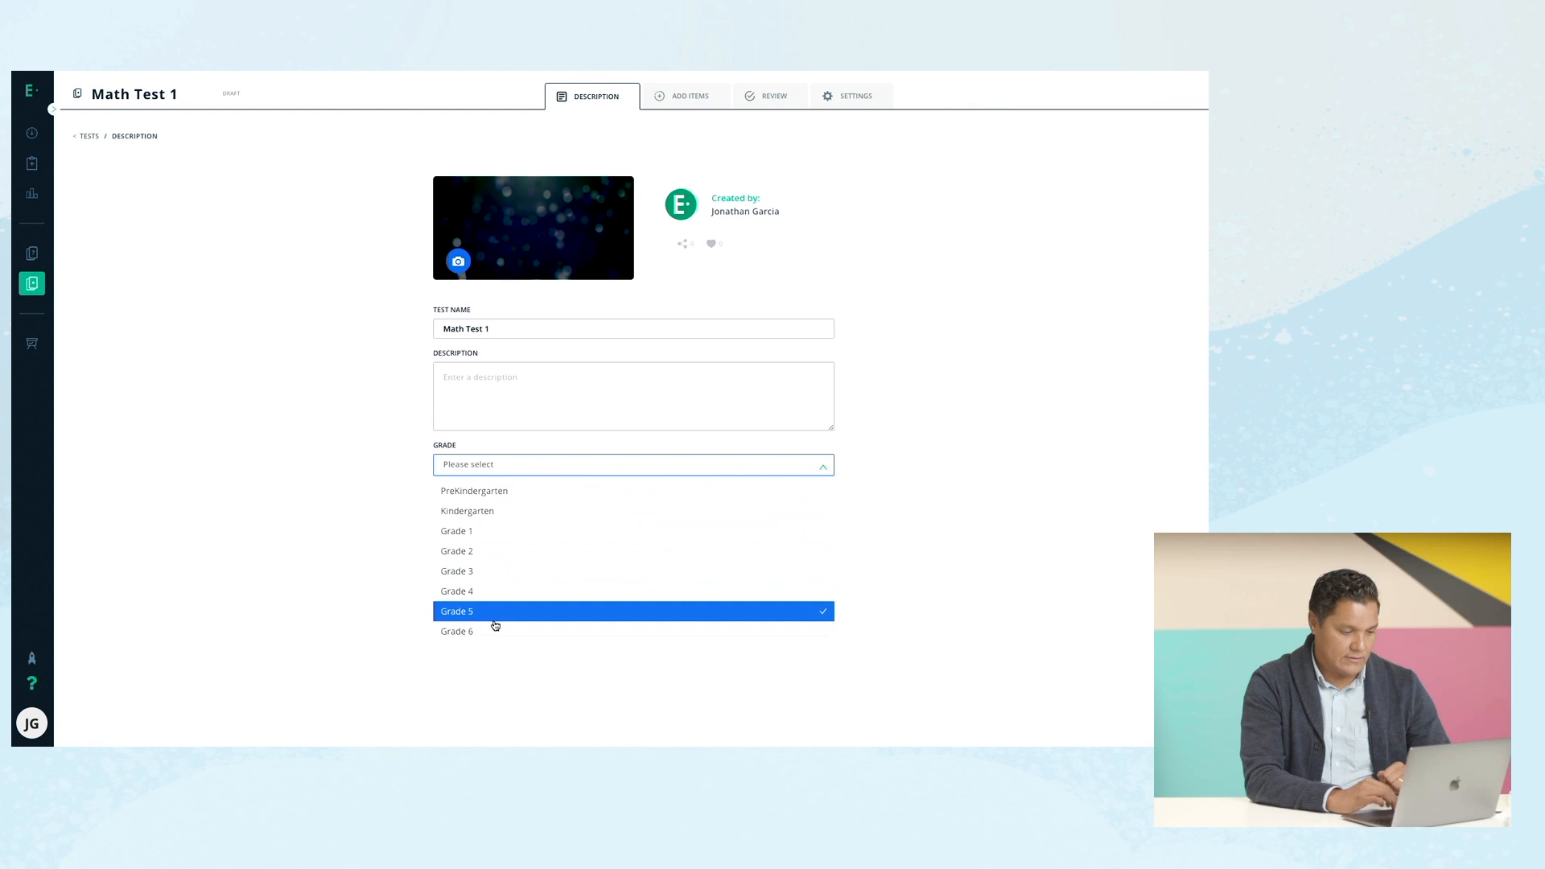
left_click(495, 625)
left_click(311, 518)
left_click(484, 512)
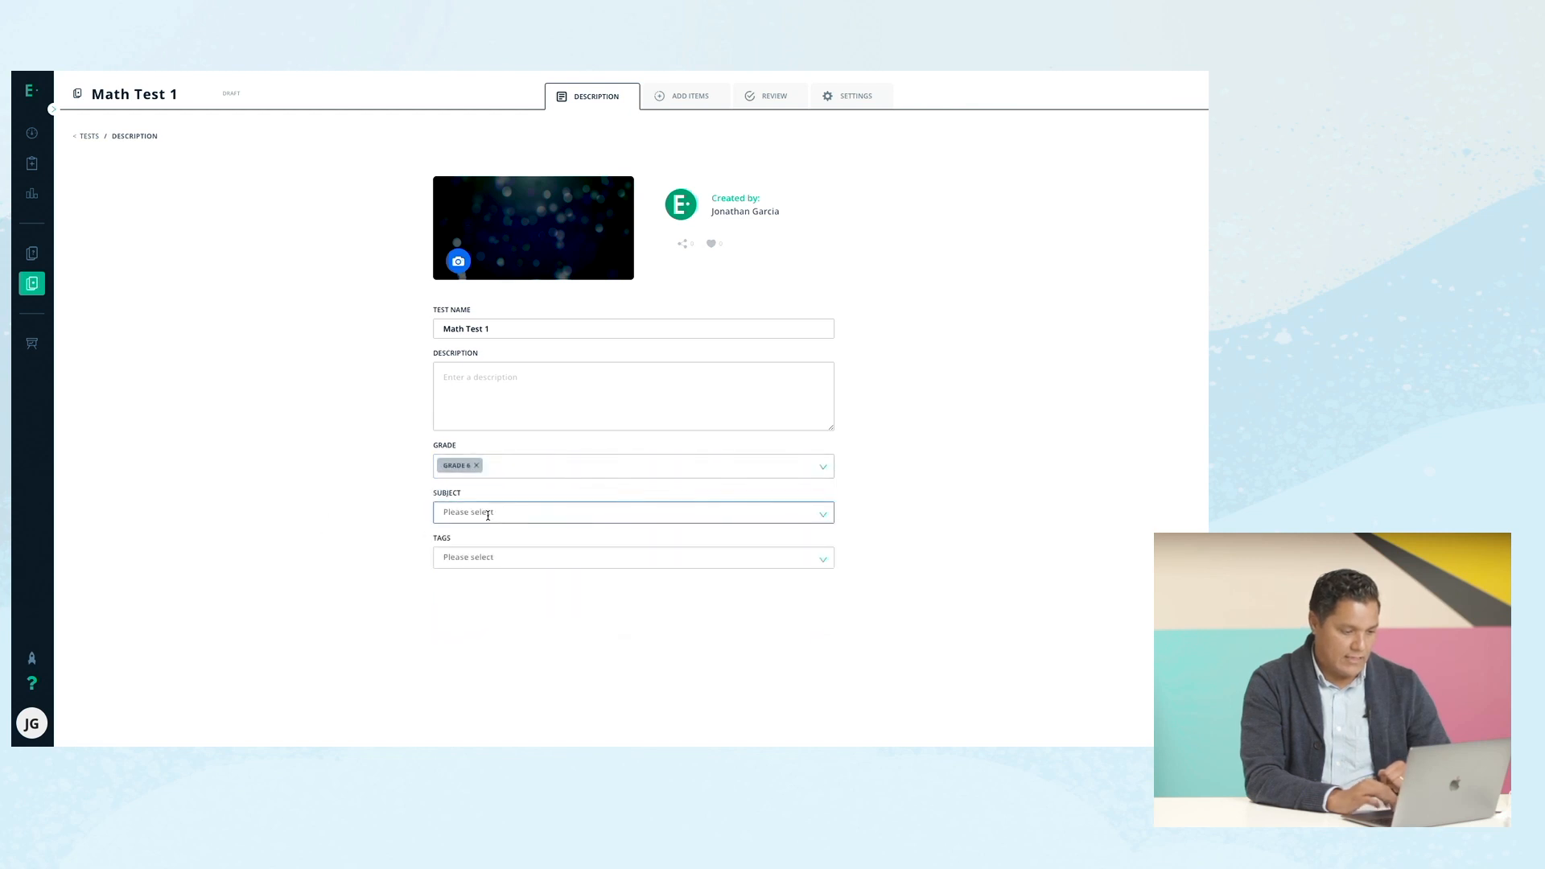
left_click(495, 538)
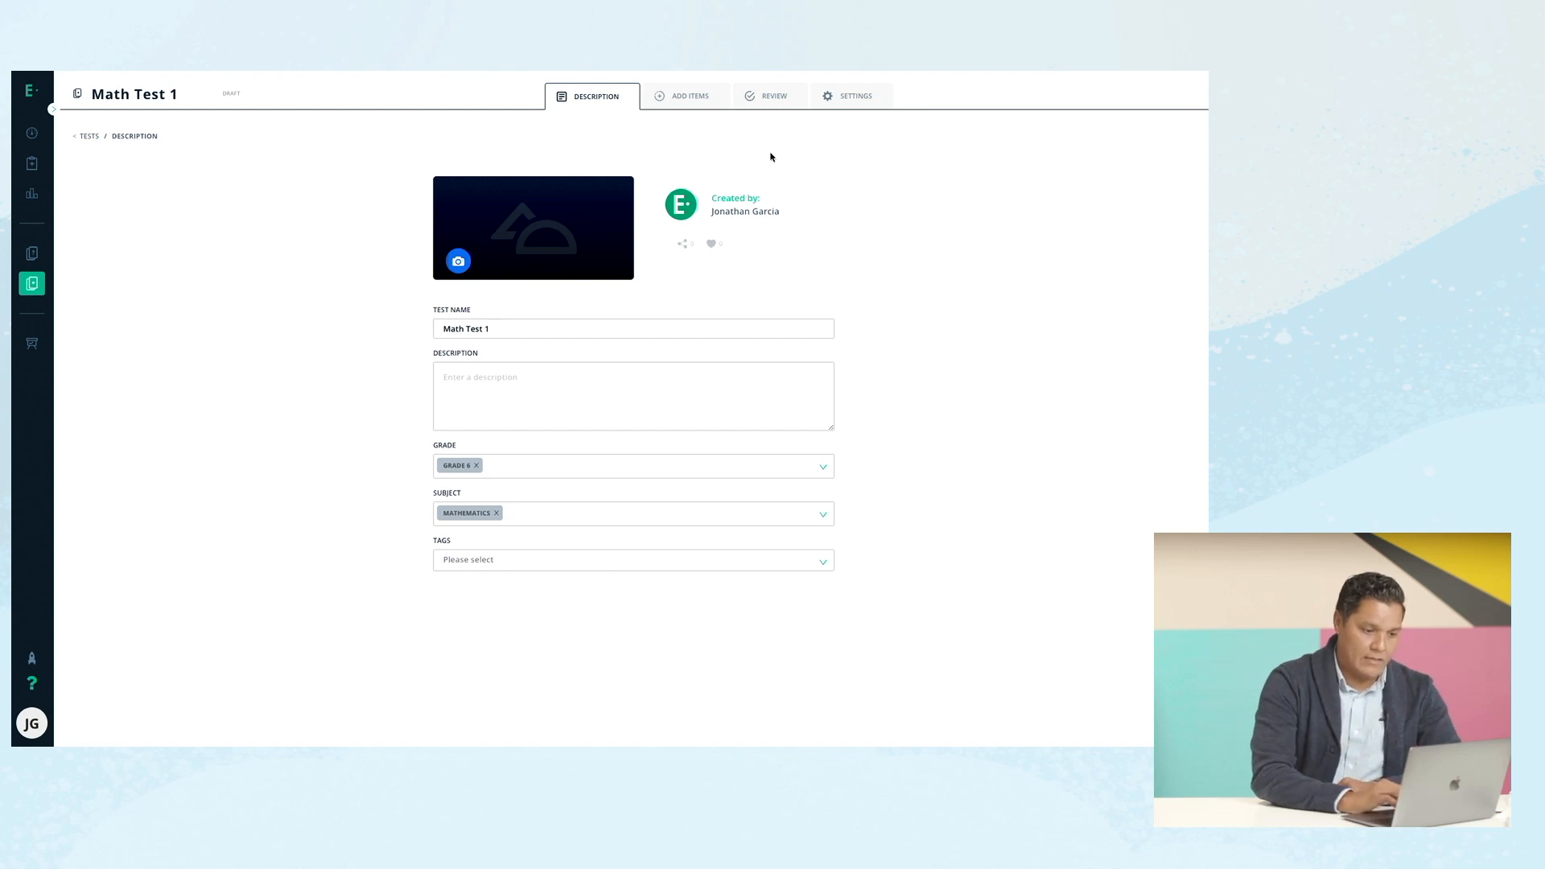
left_click(697, 98)
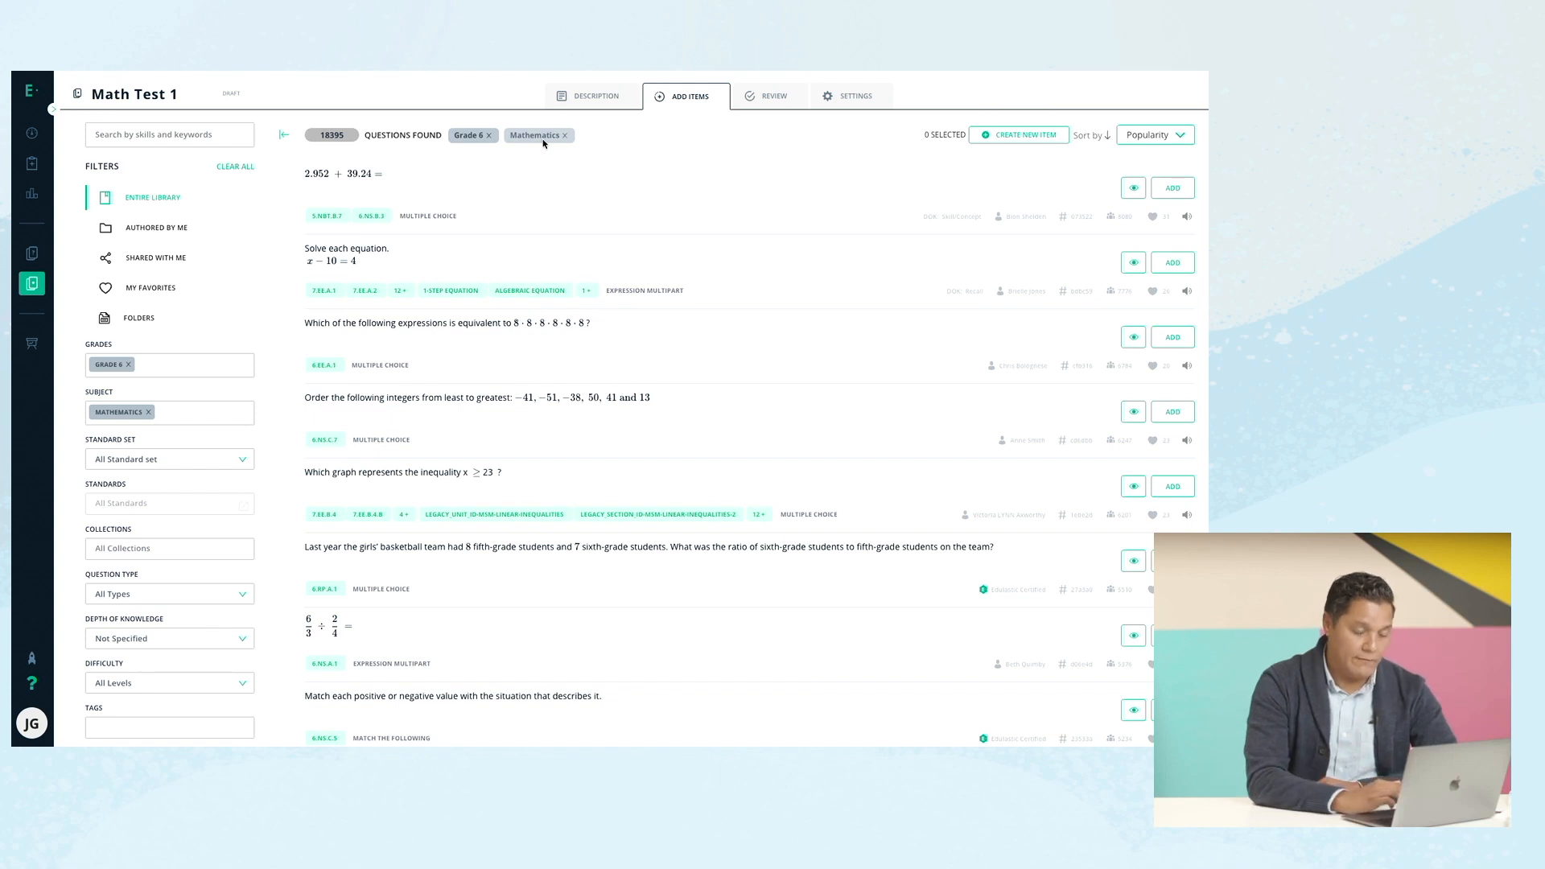
Clear the grade and subject filters and limit the library to the Edulastic Certified collection.
left_click(235, 166)
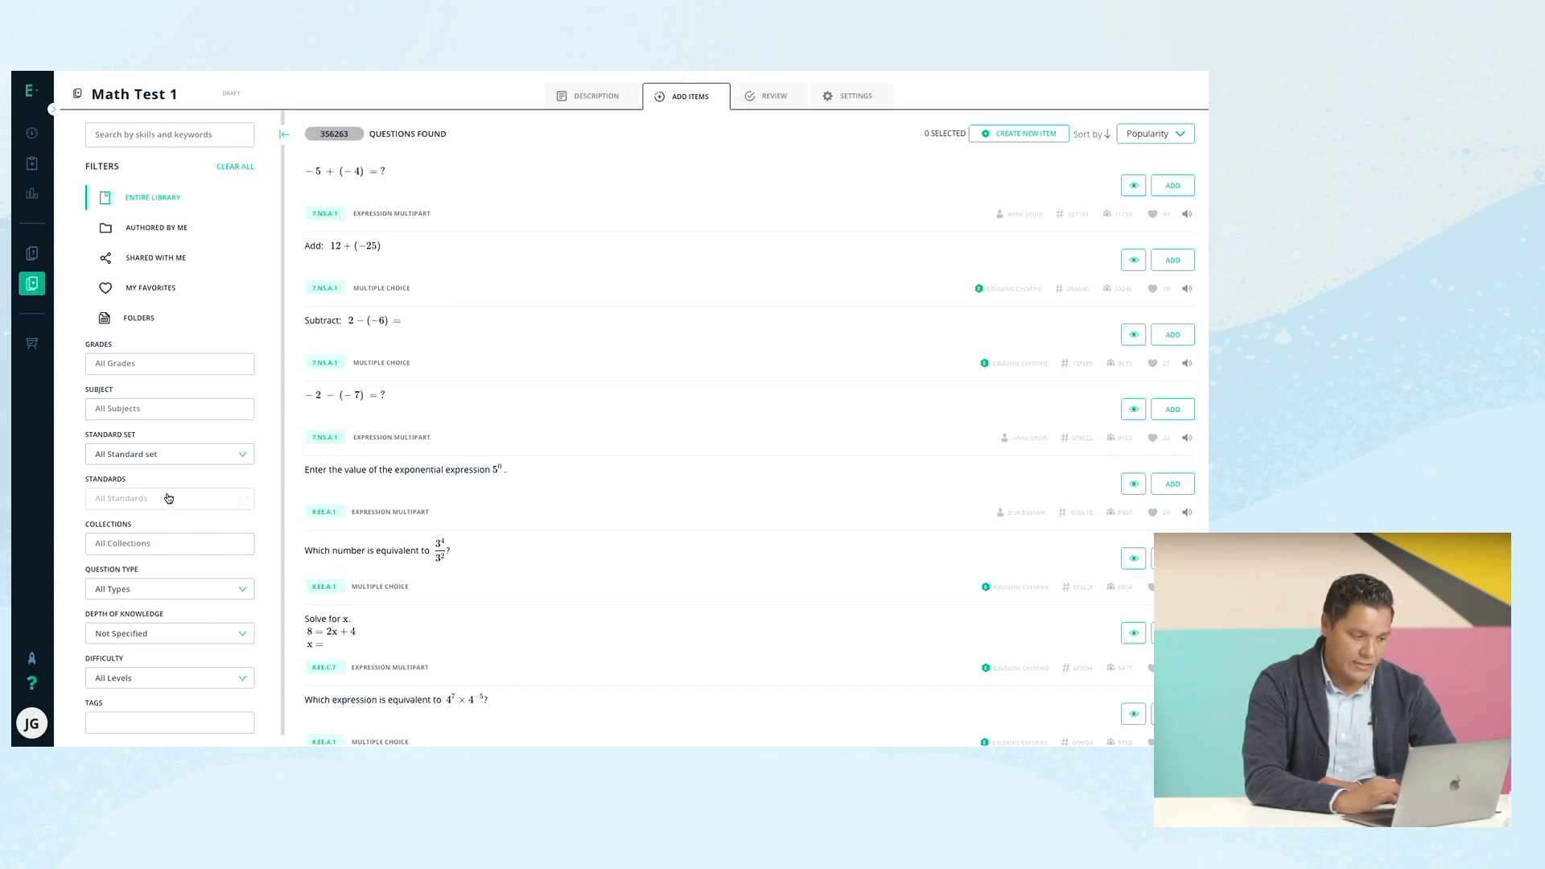
mouse_move(171, 509)
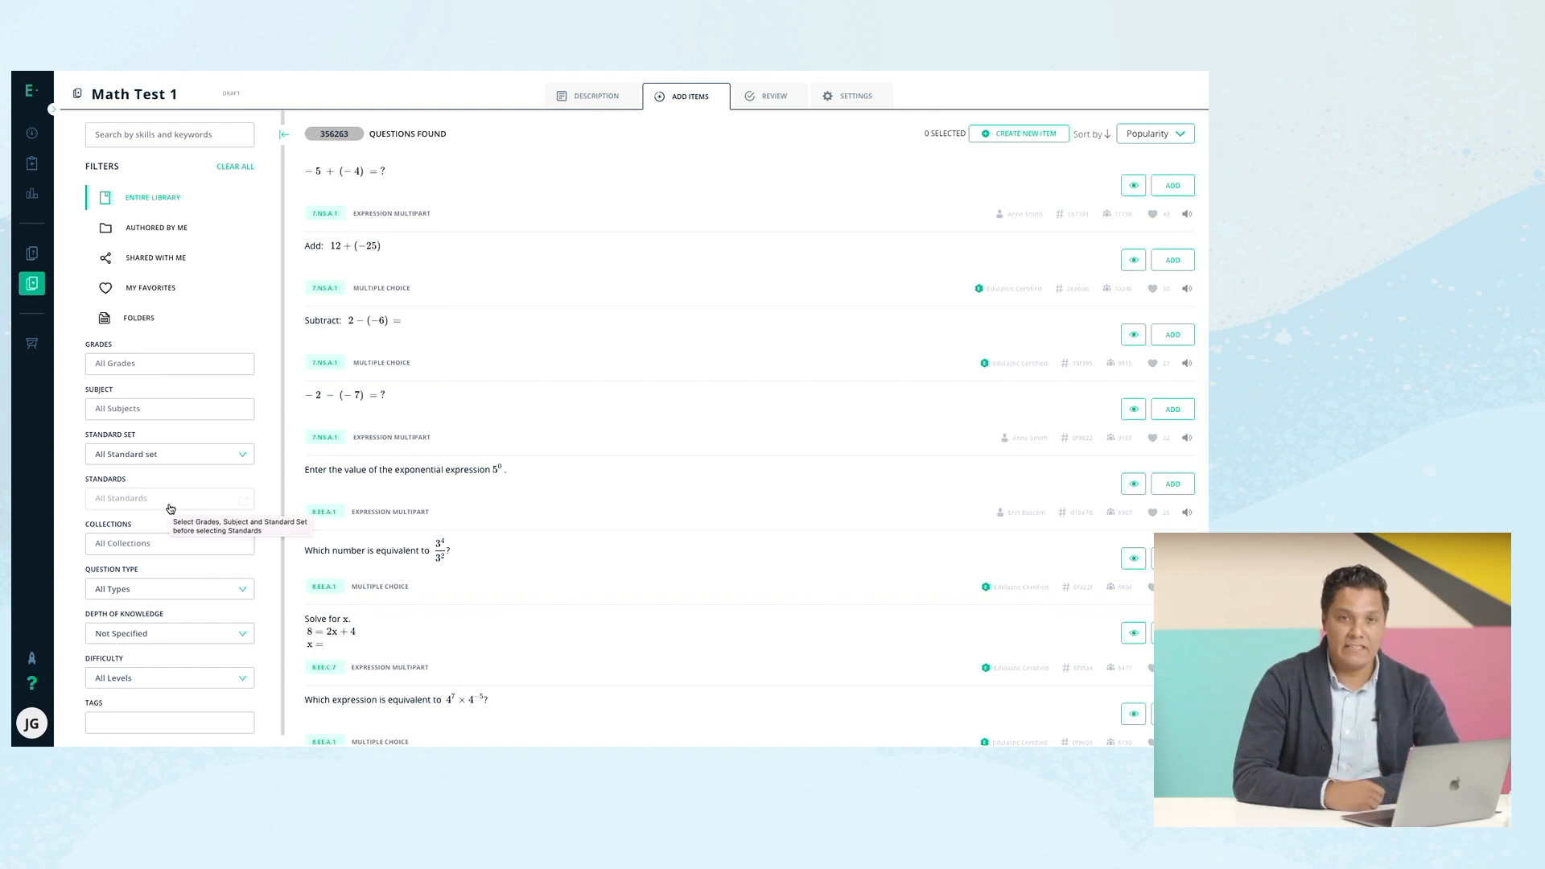
left_click(144, 545)
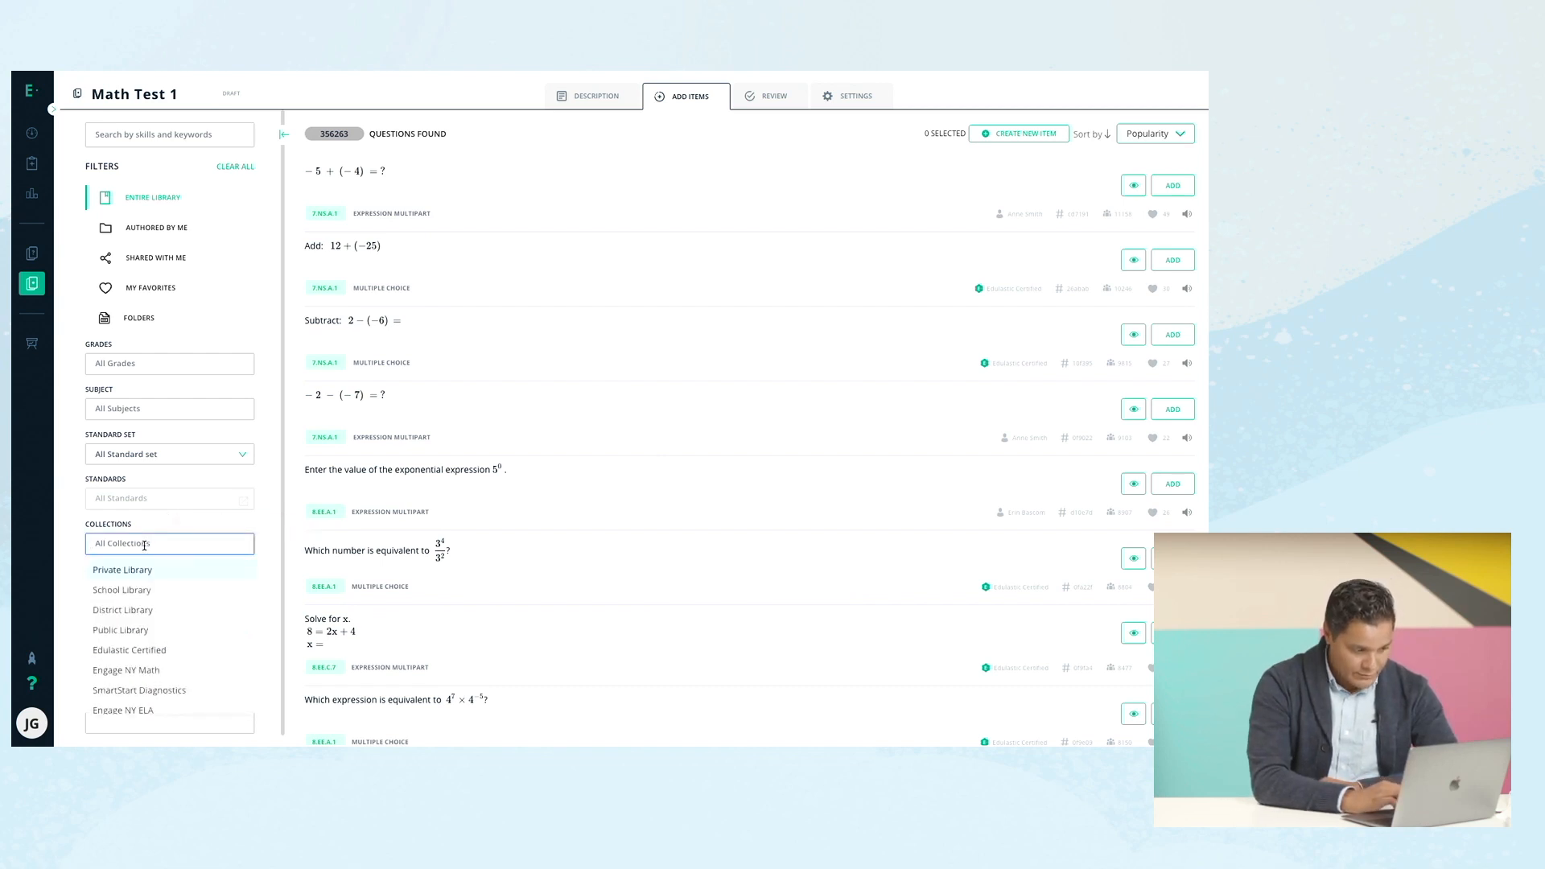
left_click(183, 590)
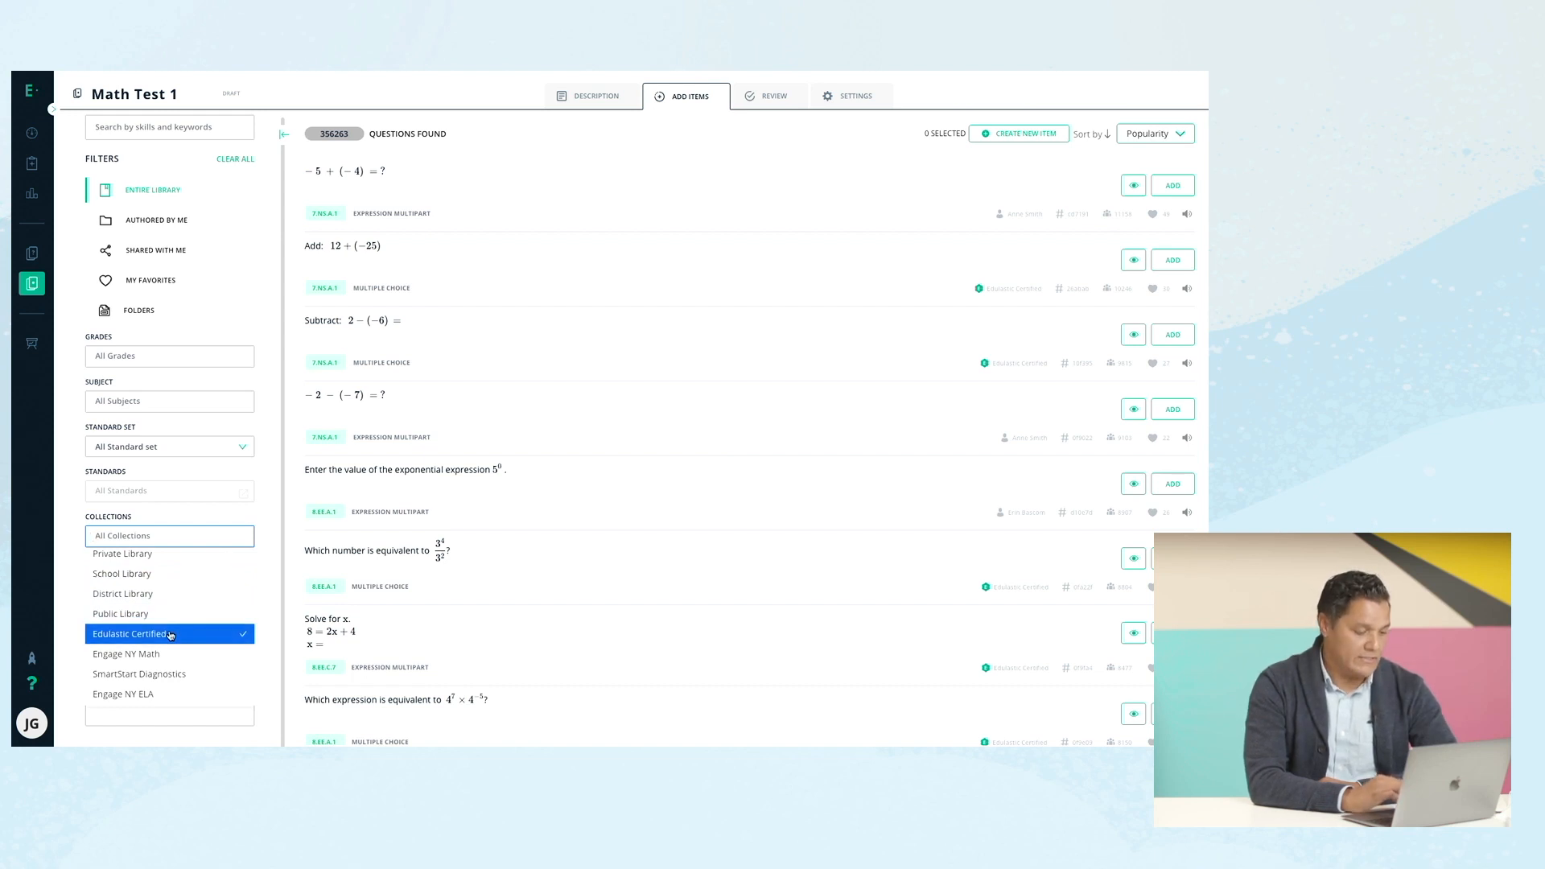
left_click(171, 635)
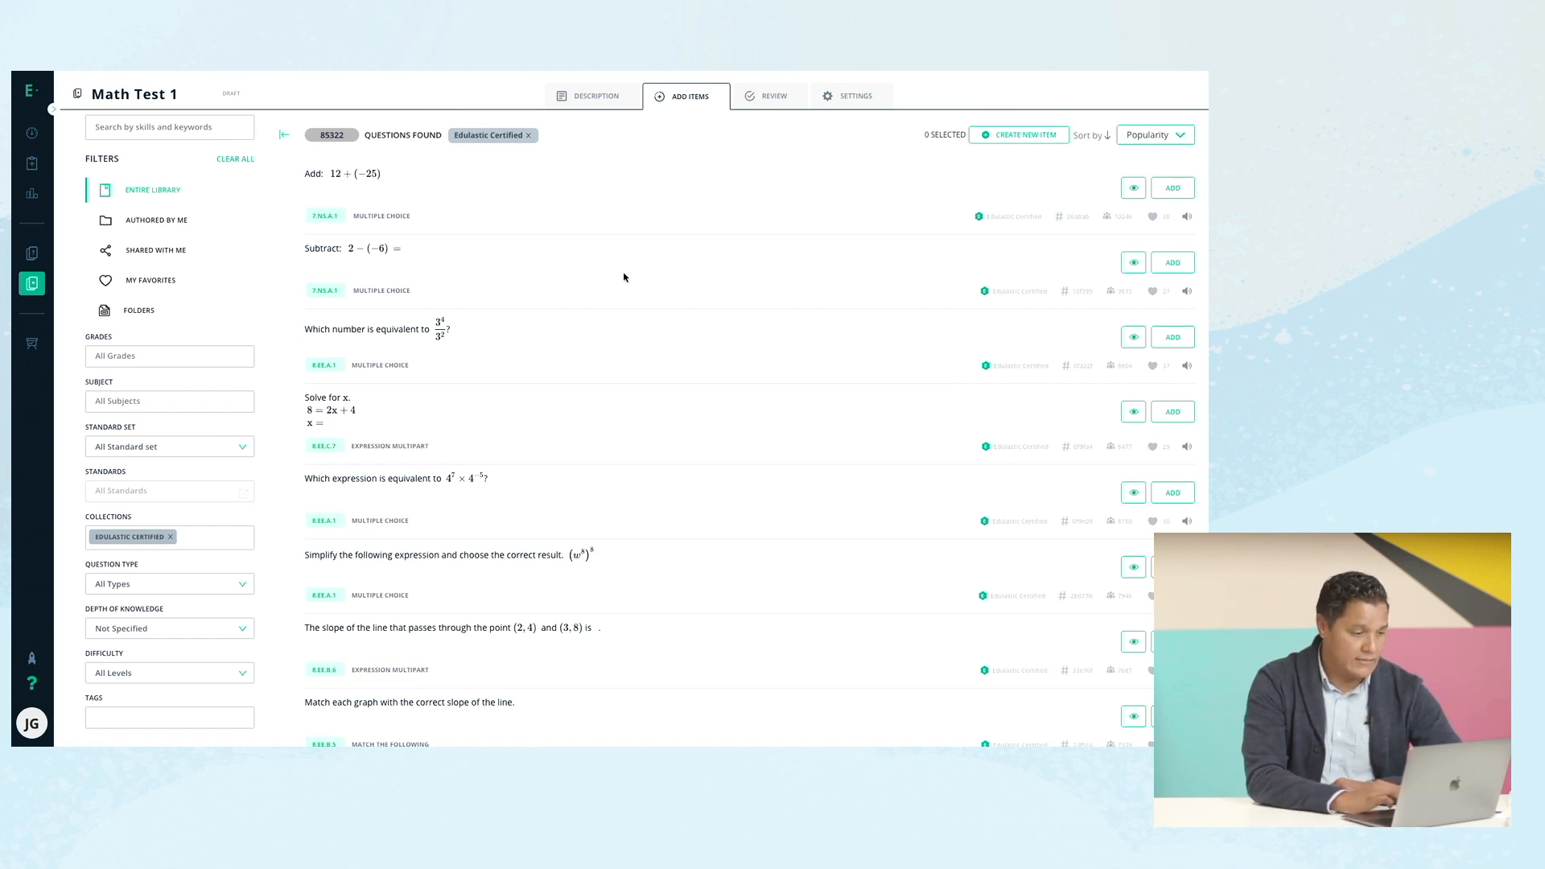
scroll(667, 304, "down", 3)
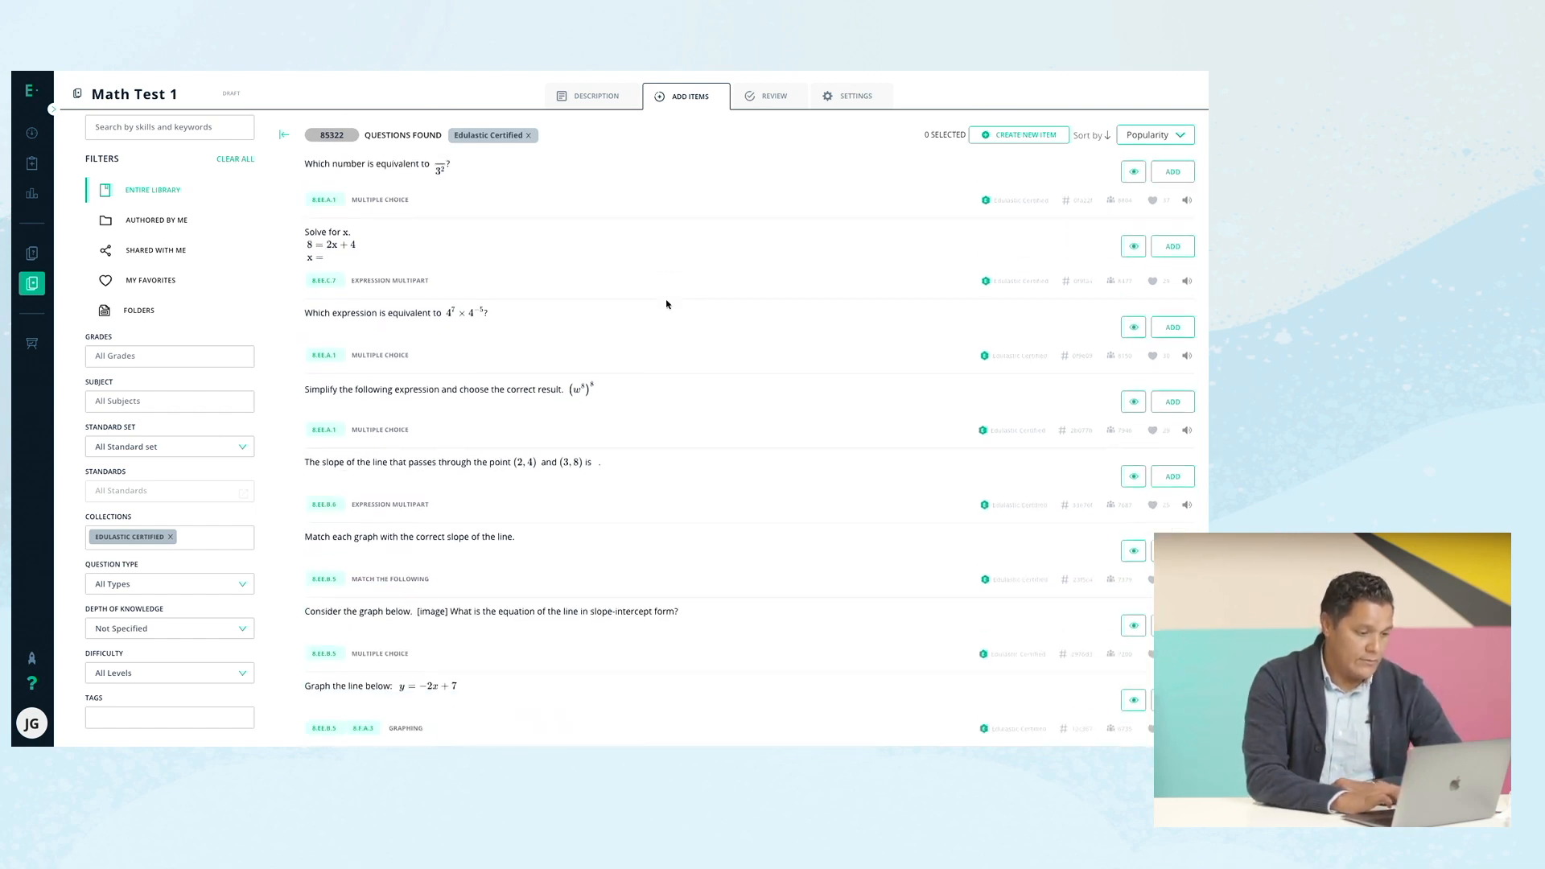
scroll(666, 304, "up", 3)
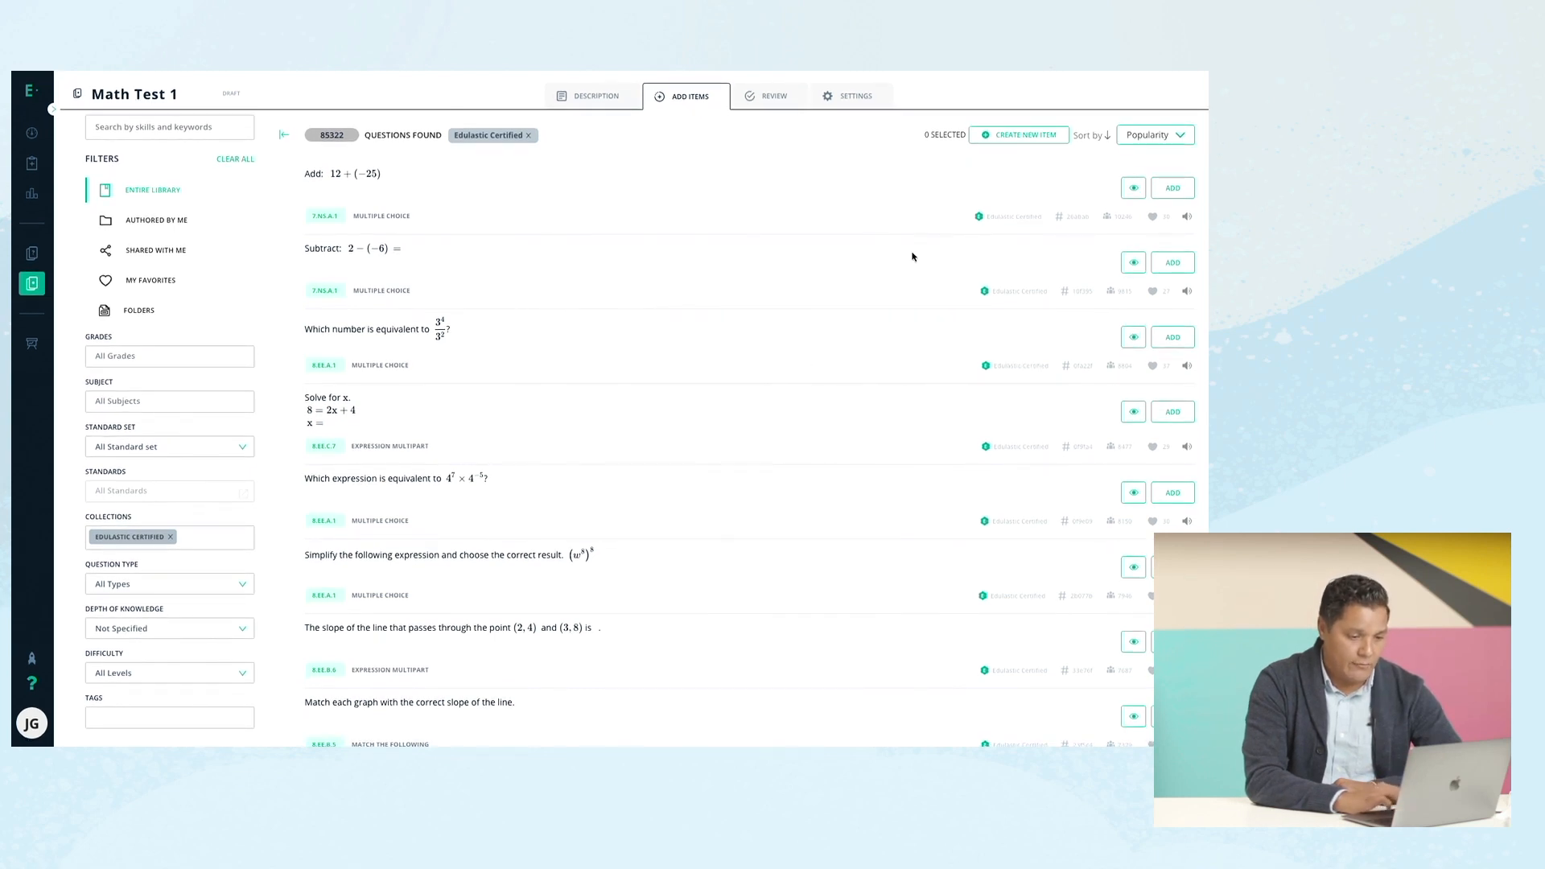
Preview Add: 12 + (−25), check trial answers −13 and −37, then add it to the test.
left_click(1130, 189)
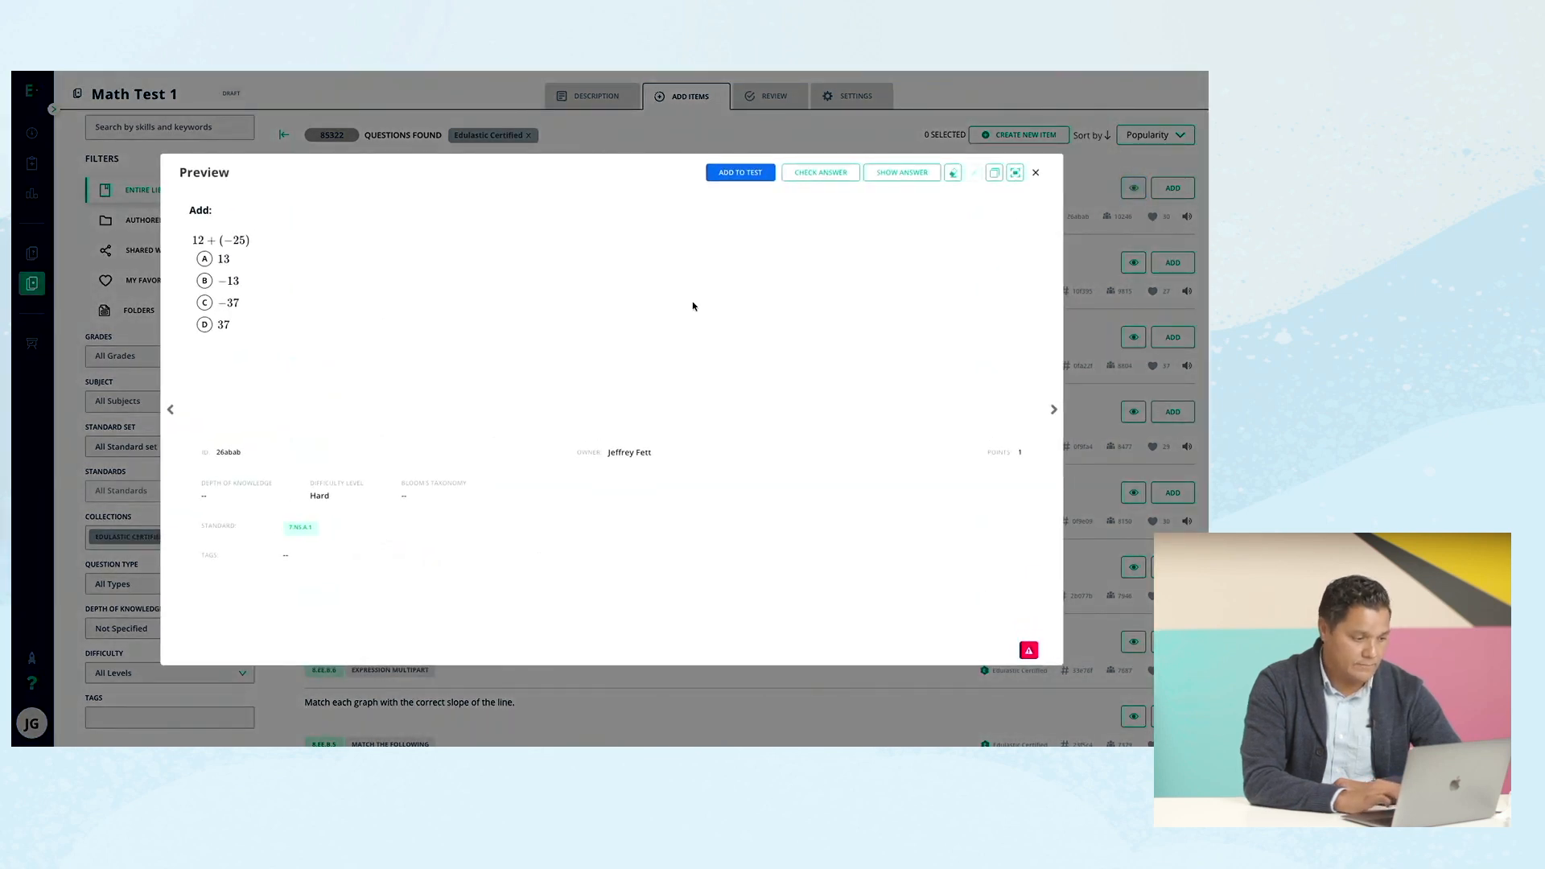
left_click(206, 281)
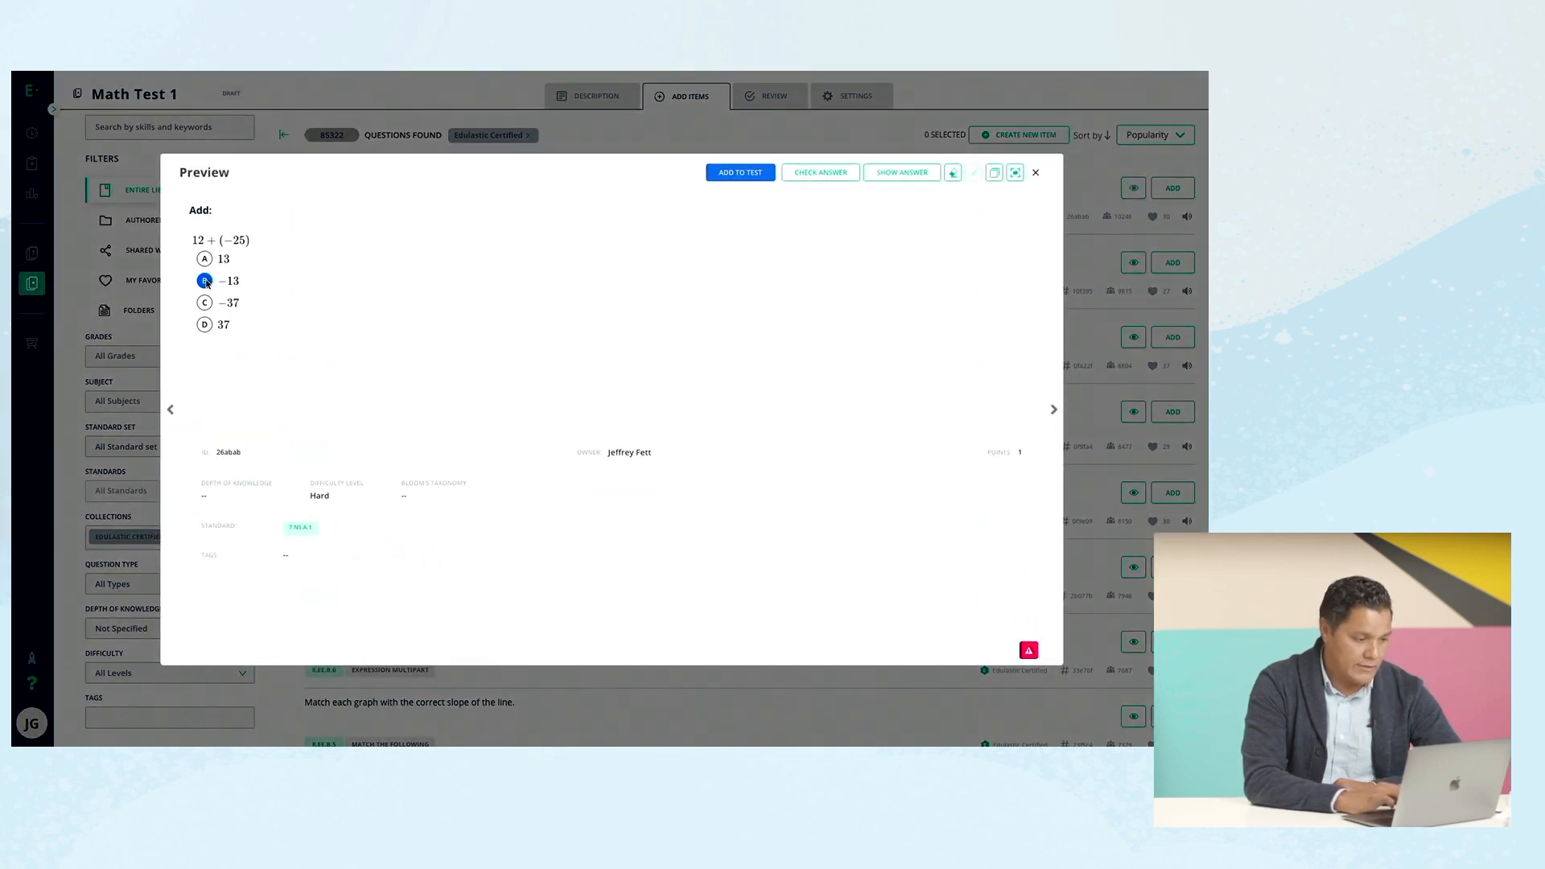
left_click(886, 177)
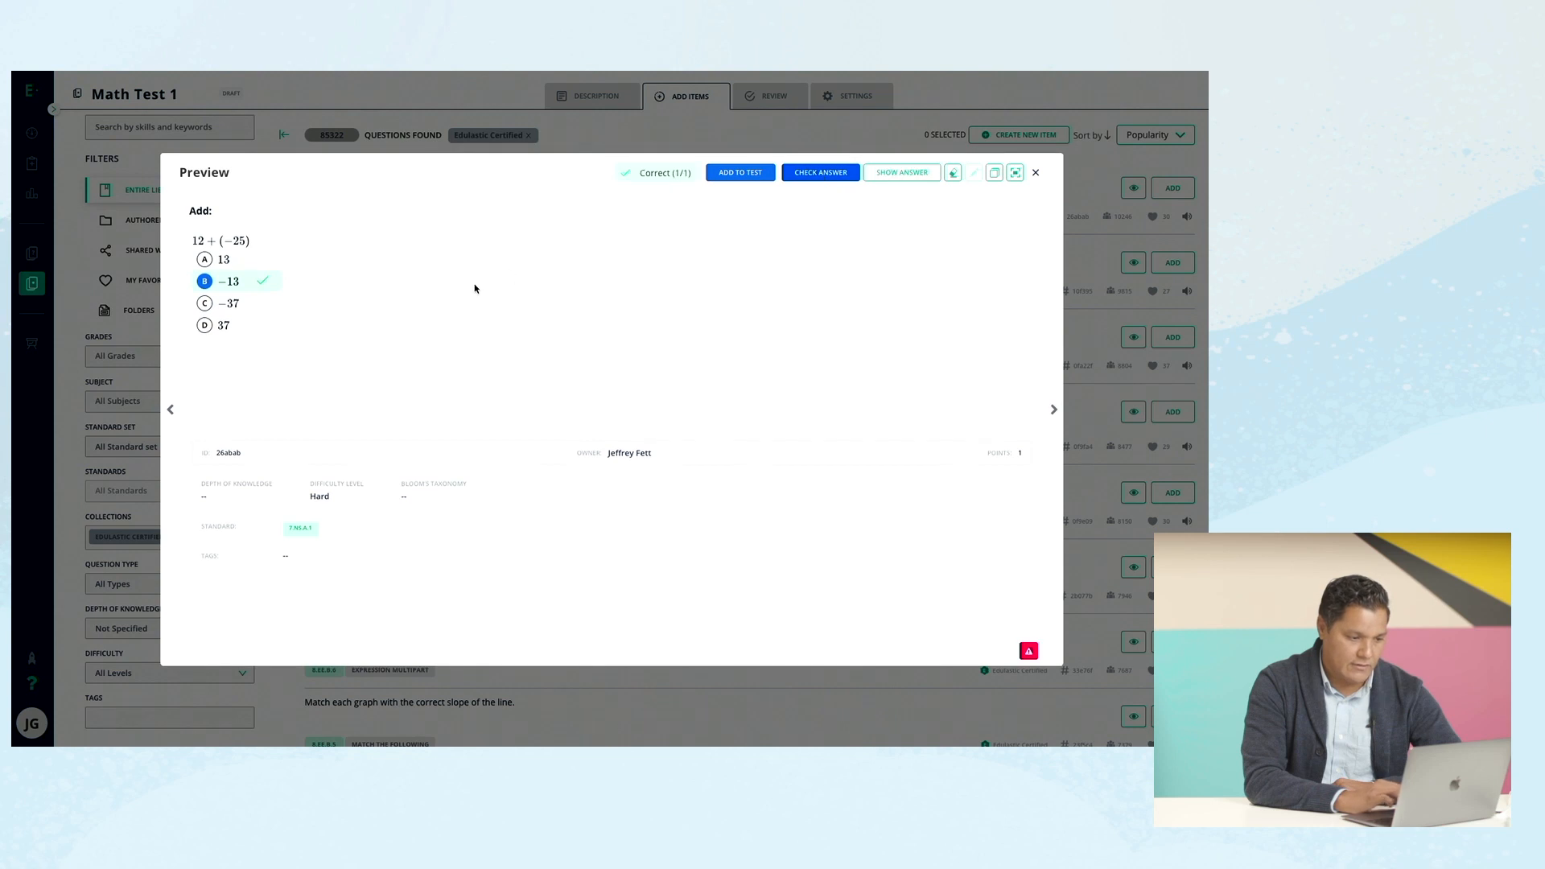
left_click(205, 302)
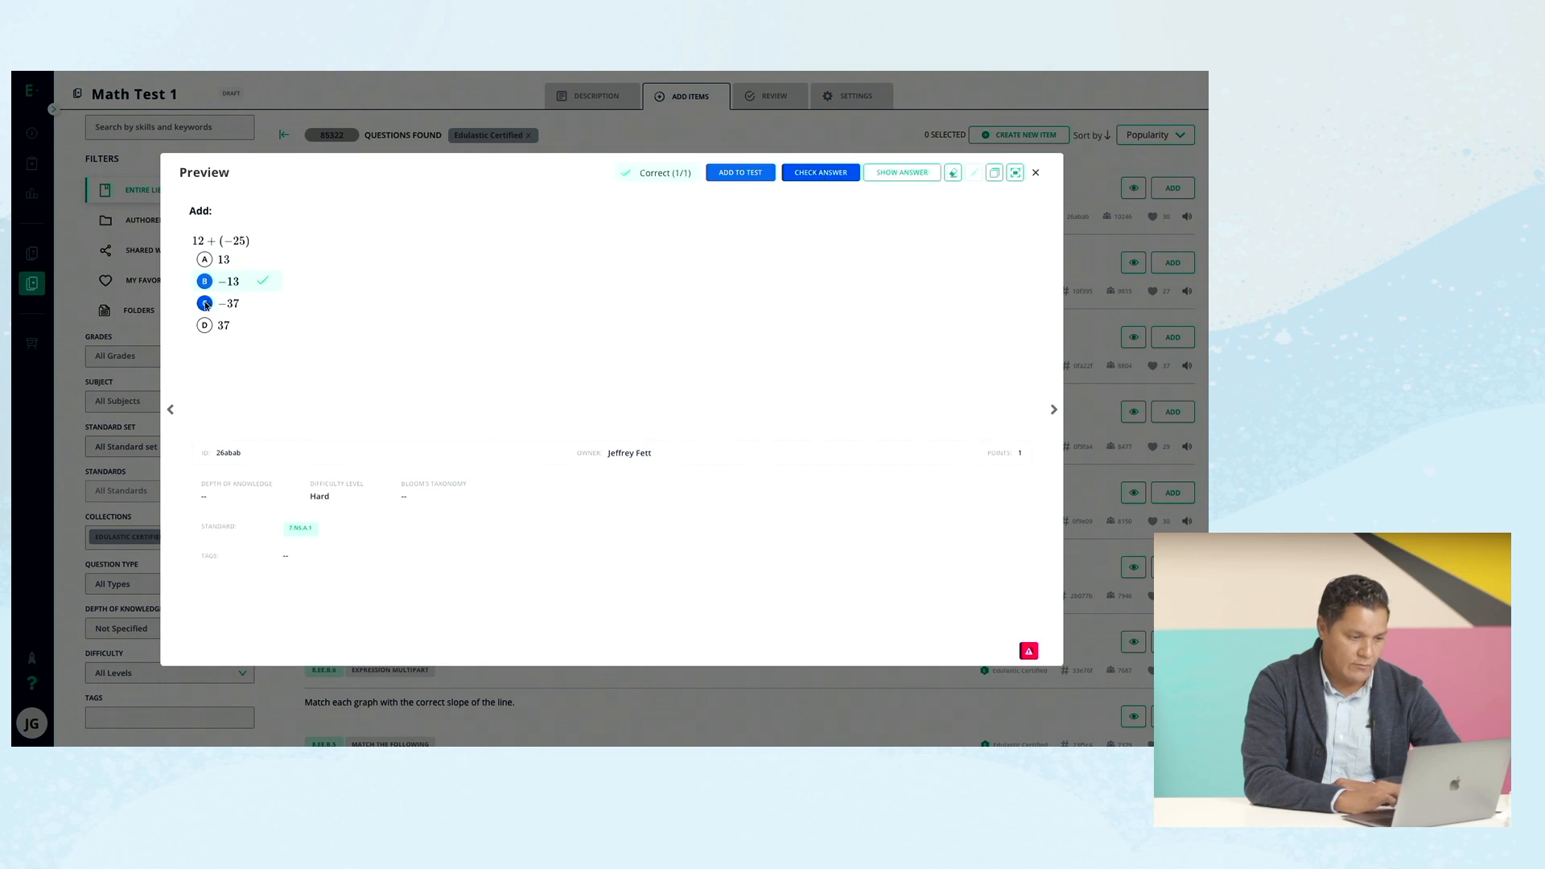
left_click(808, 177)
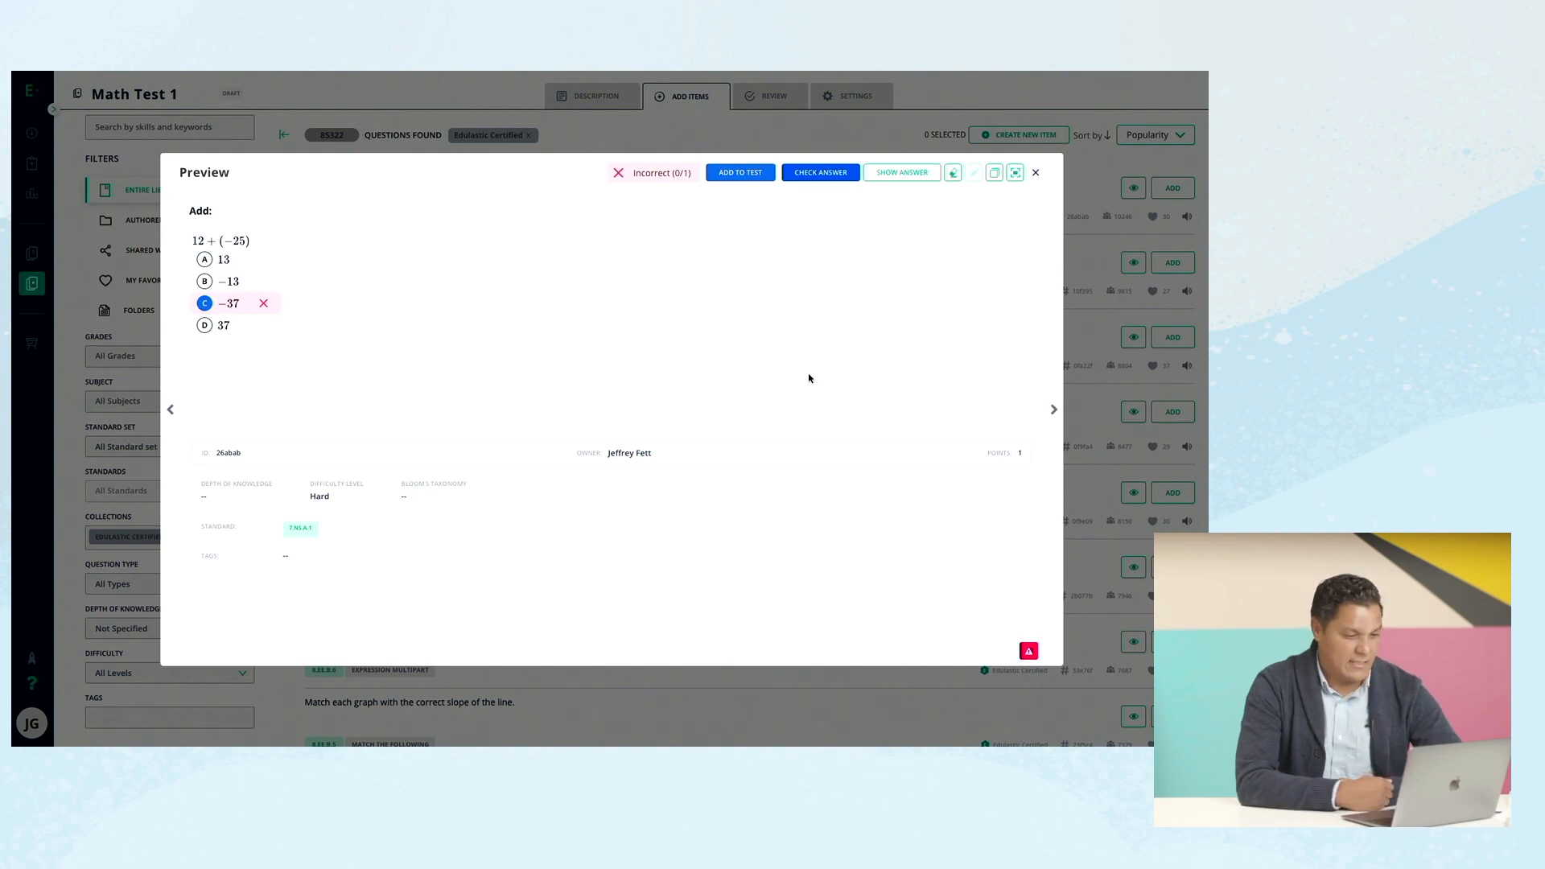
left_click(749, 173)
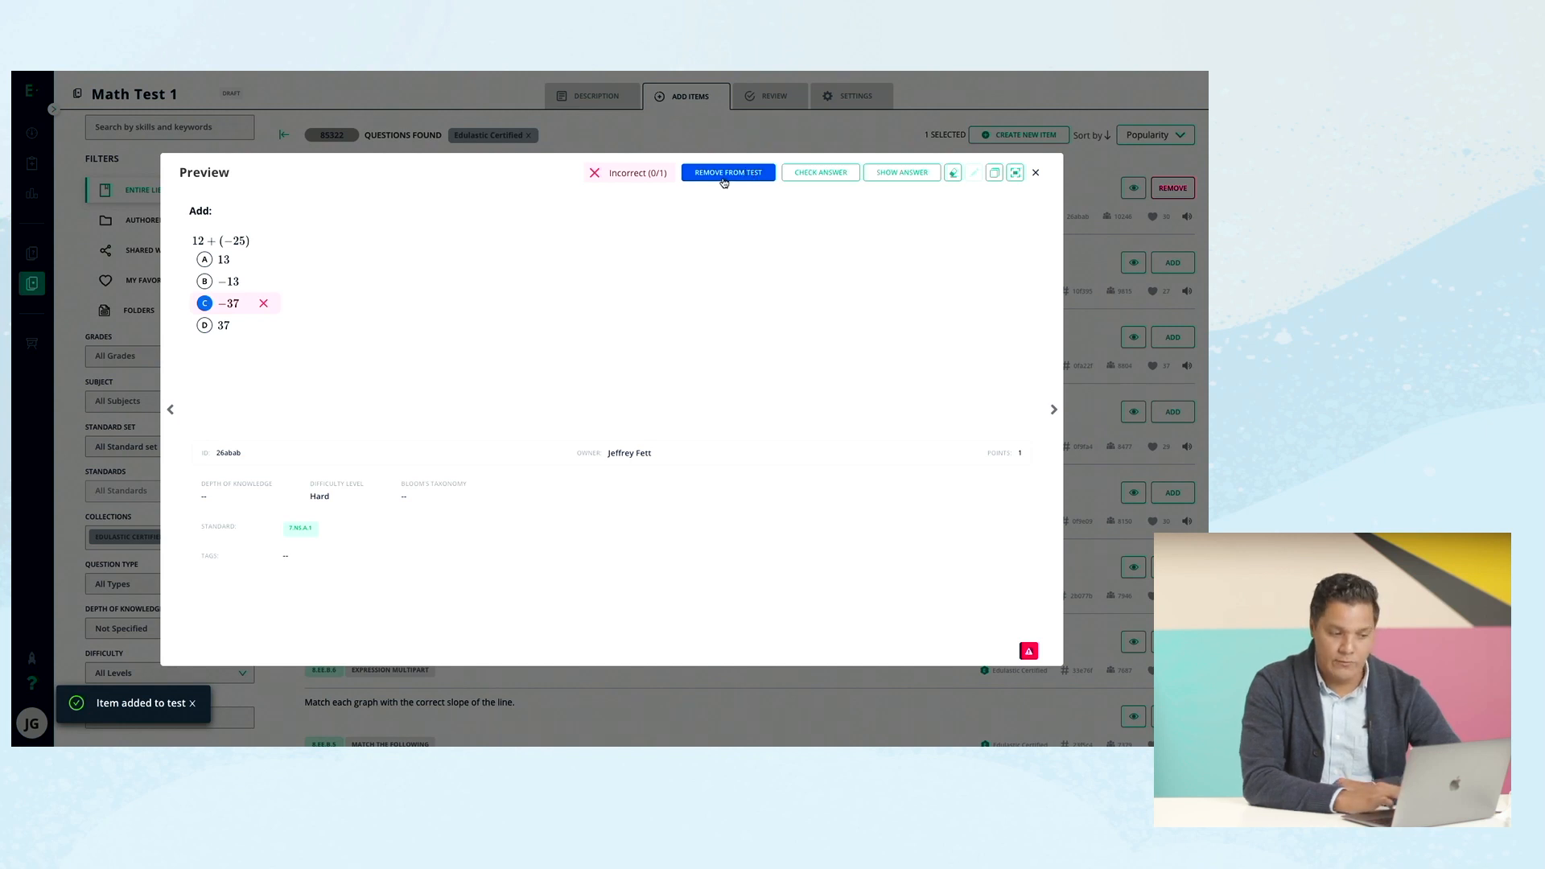
Add the simplify expression, slope of the line and graph matching questions, then close the preview.
left_click(1054, 411)
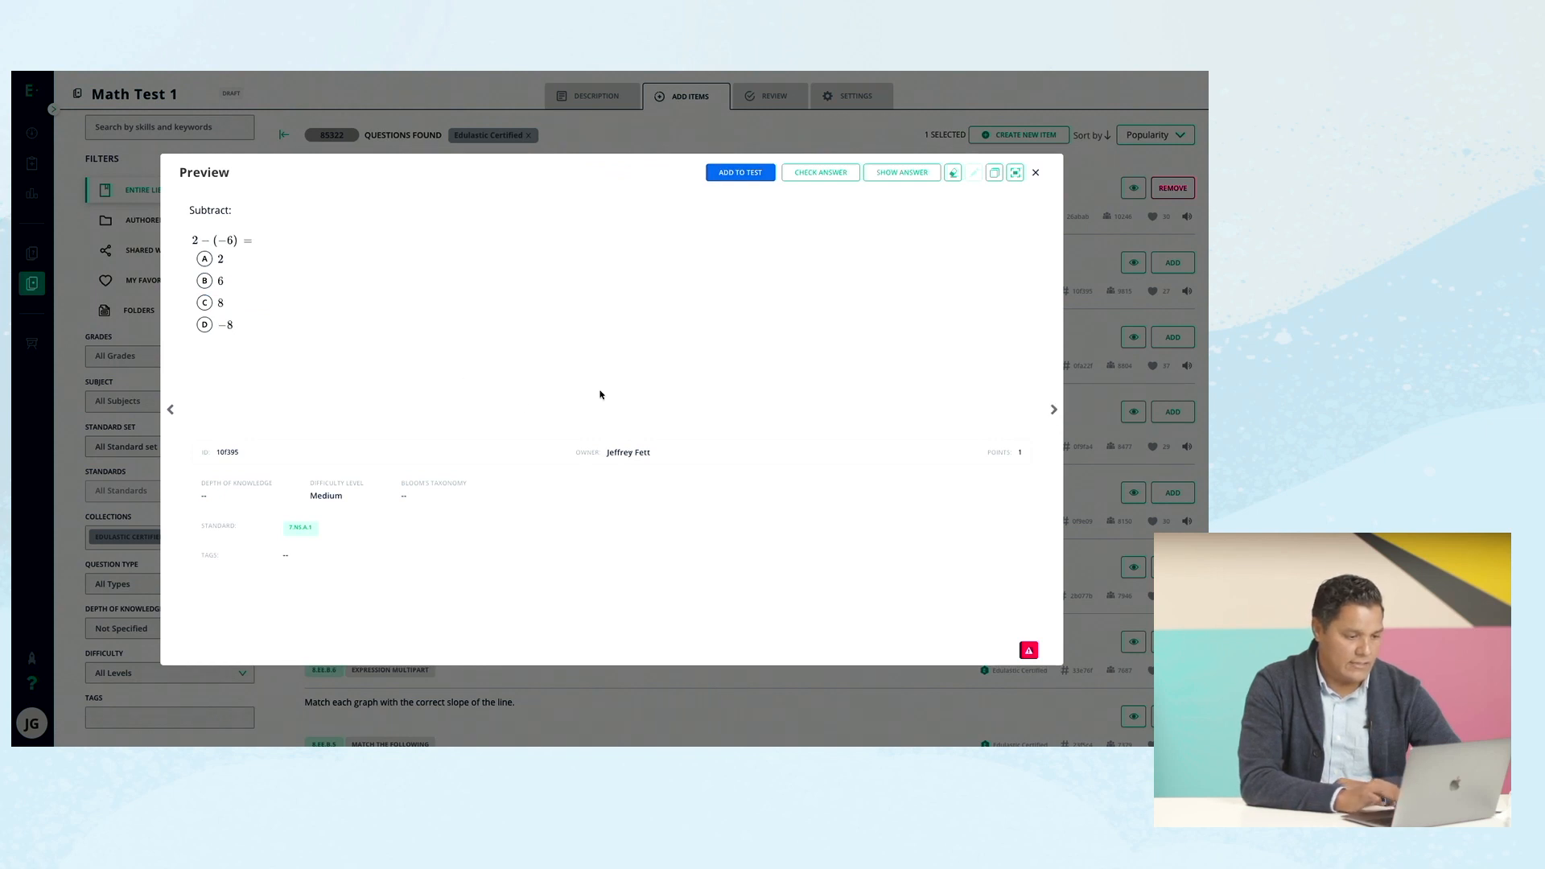
left_click(1052, 412)
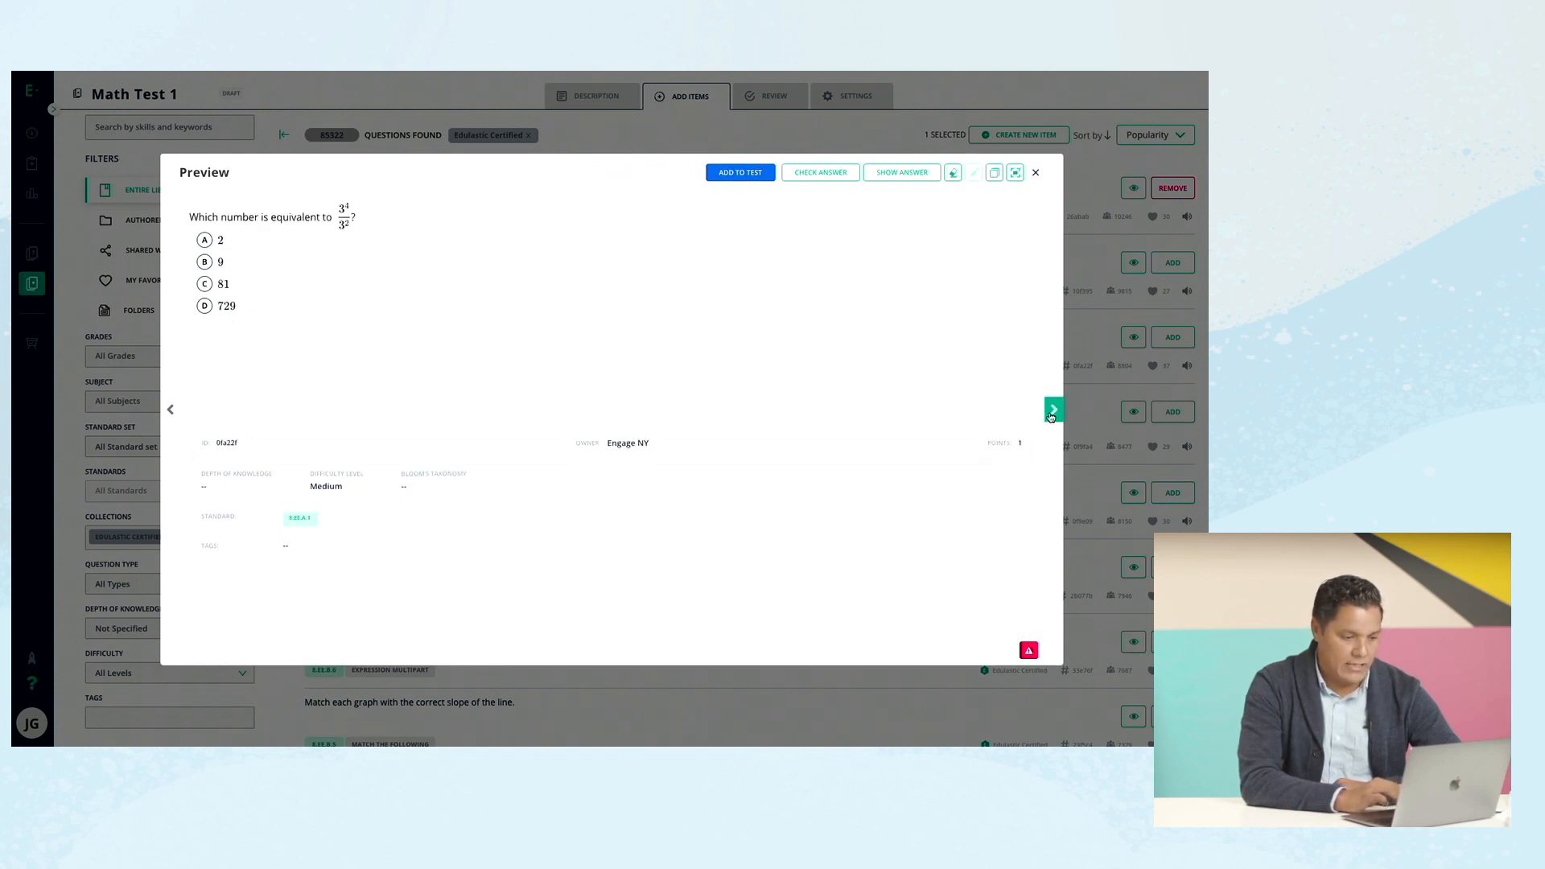
left_click(1052, 411)
left_click(1053, 411)
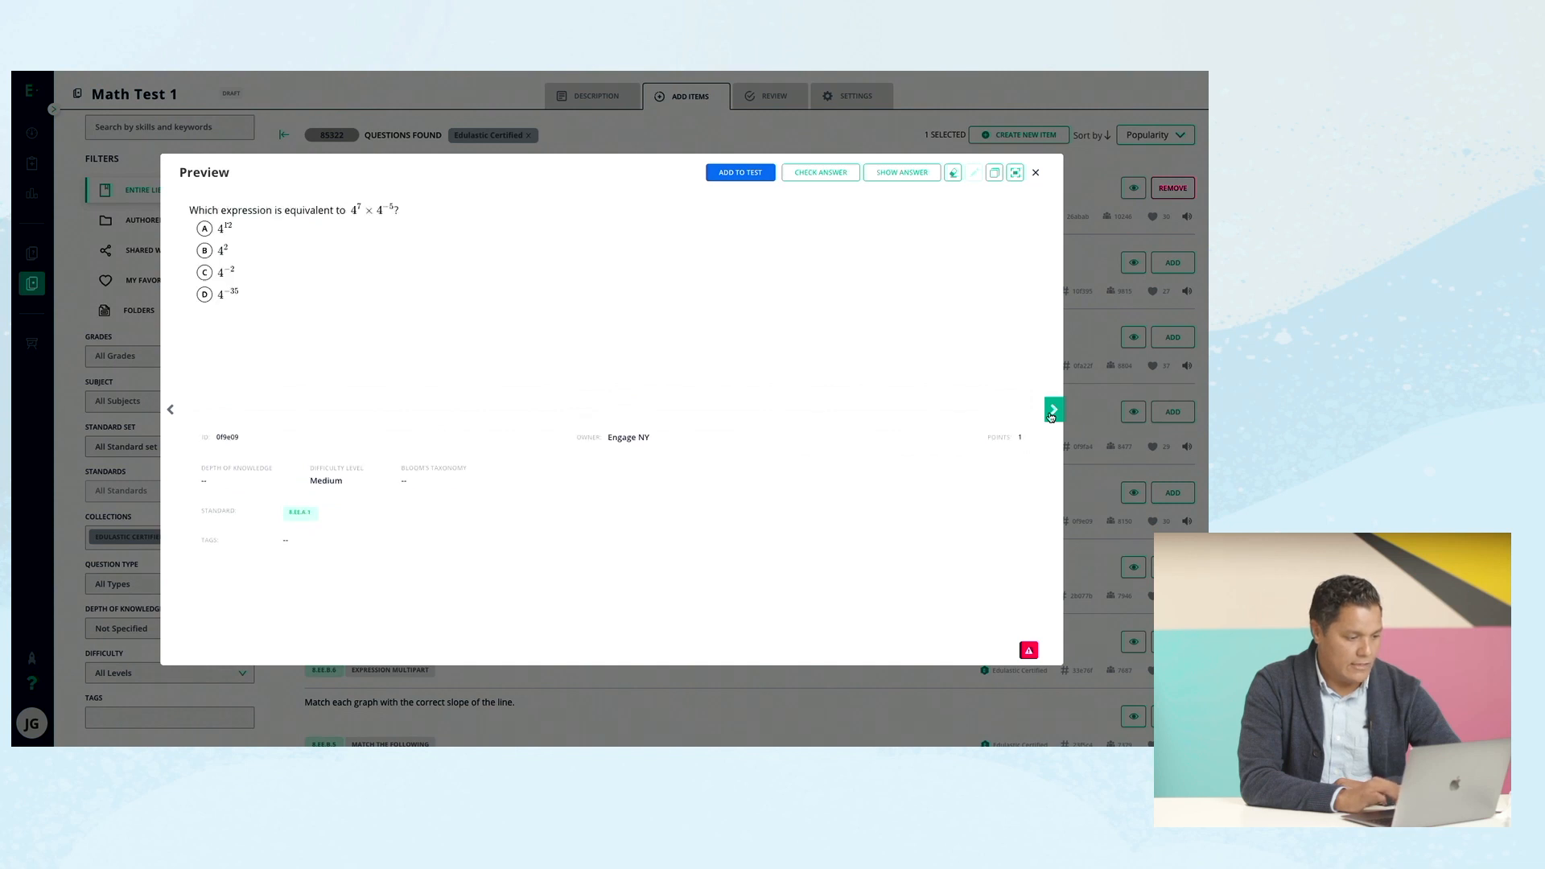
left_click(1052, 412)
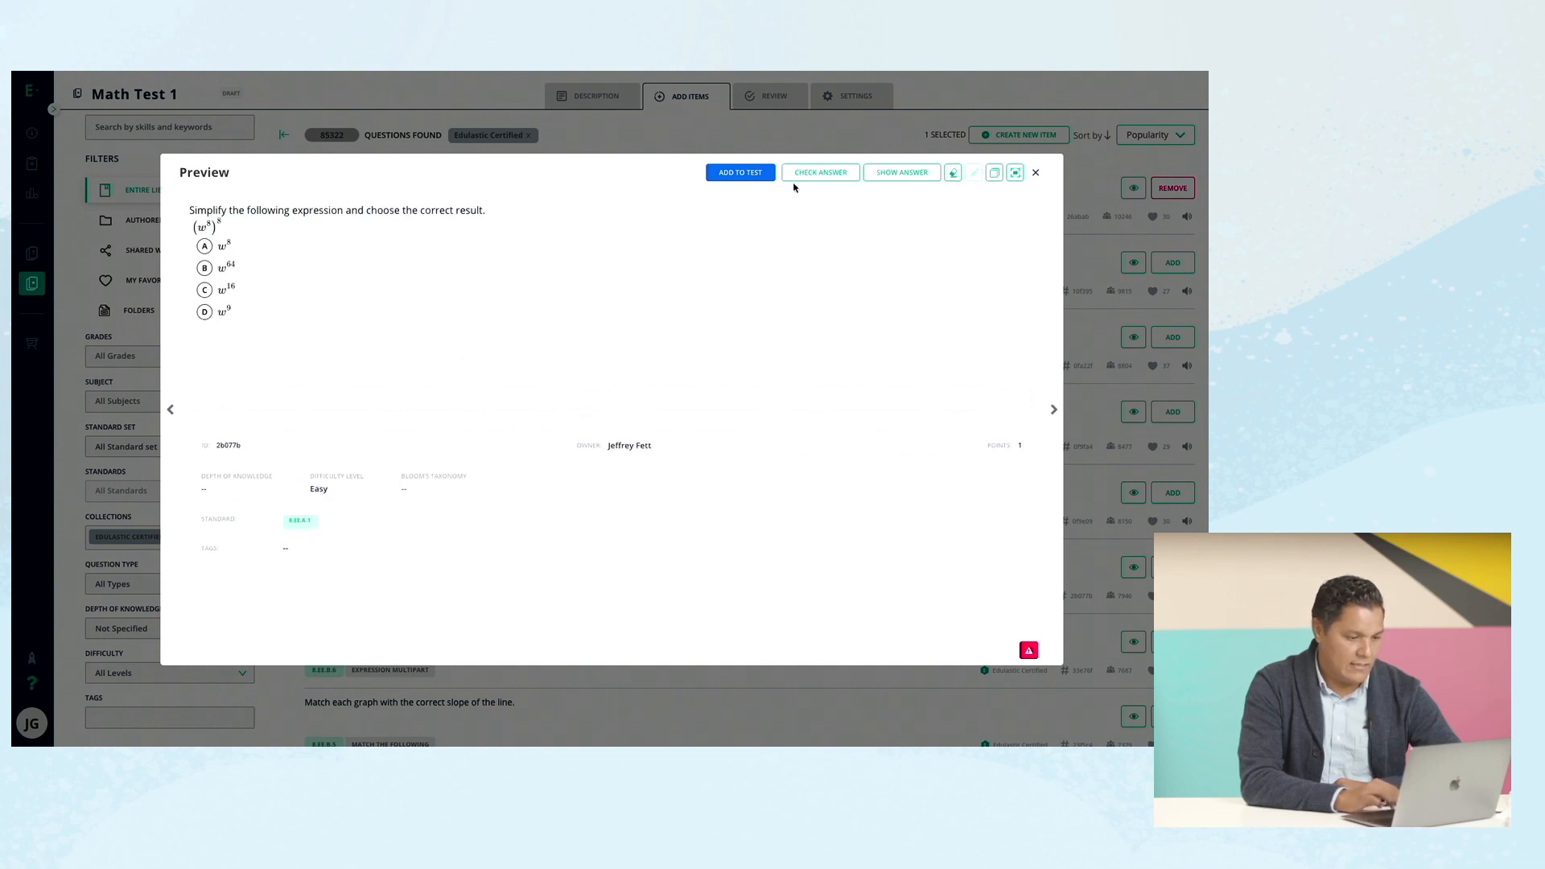
left_click(752, 175)
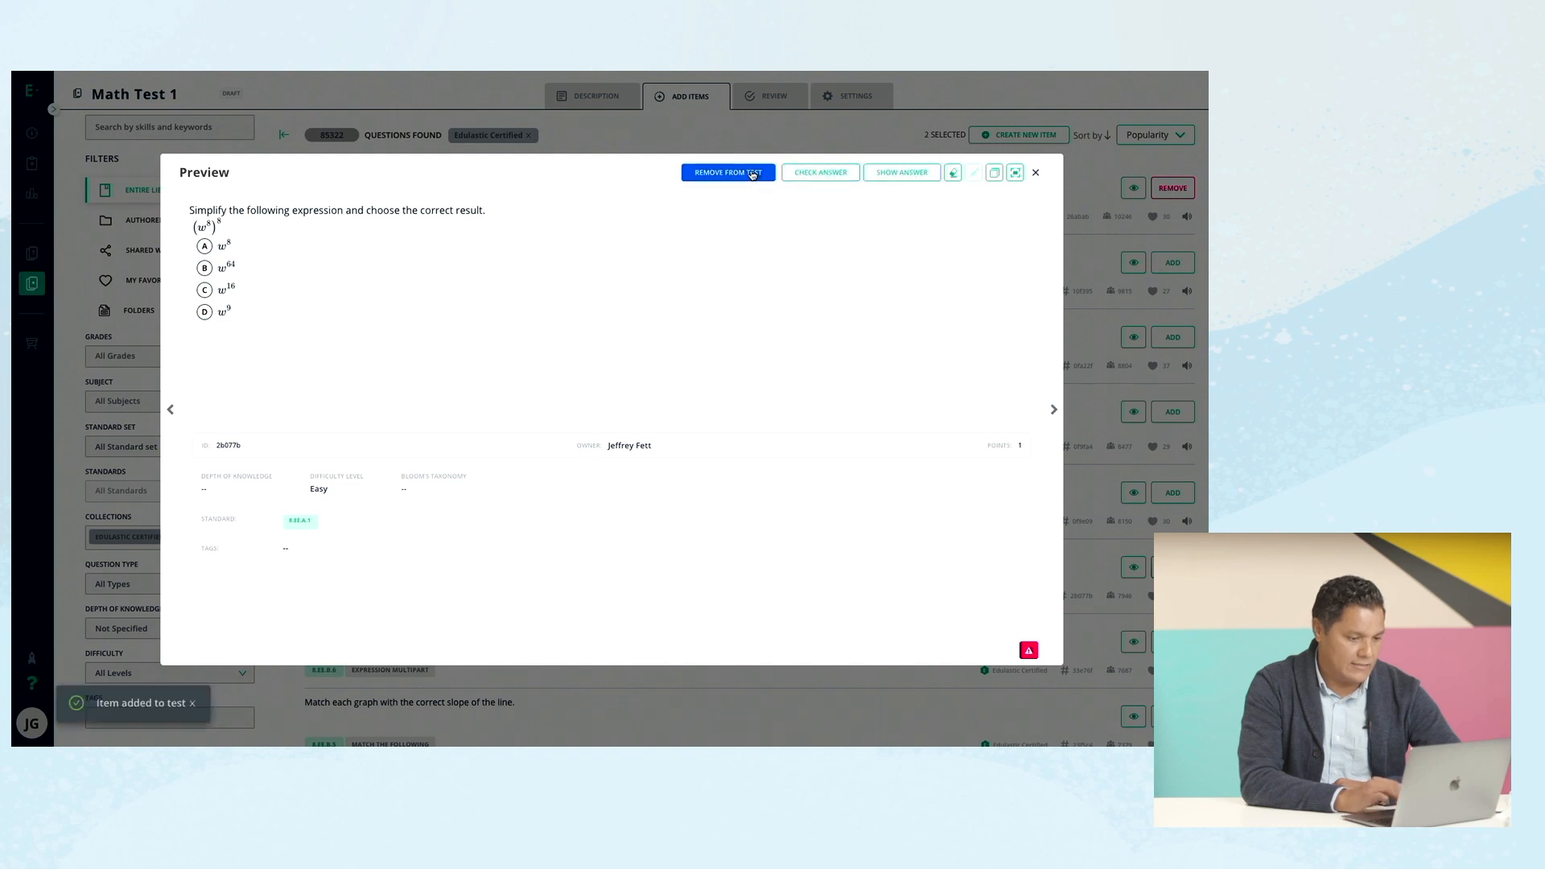
left_click(1055, 406)
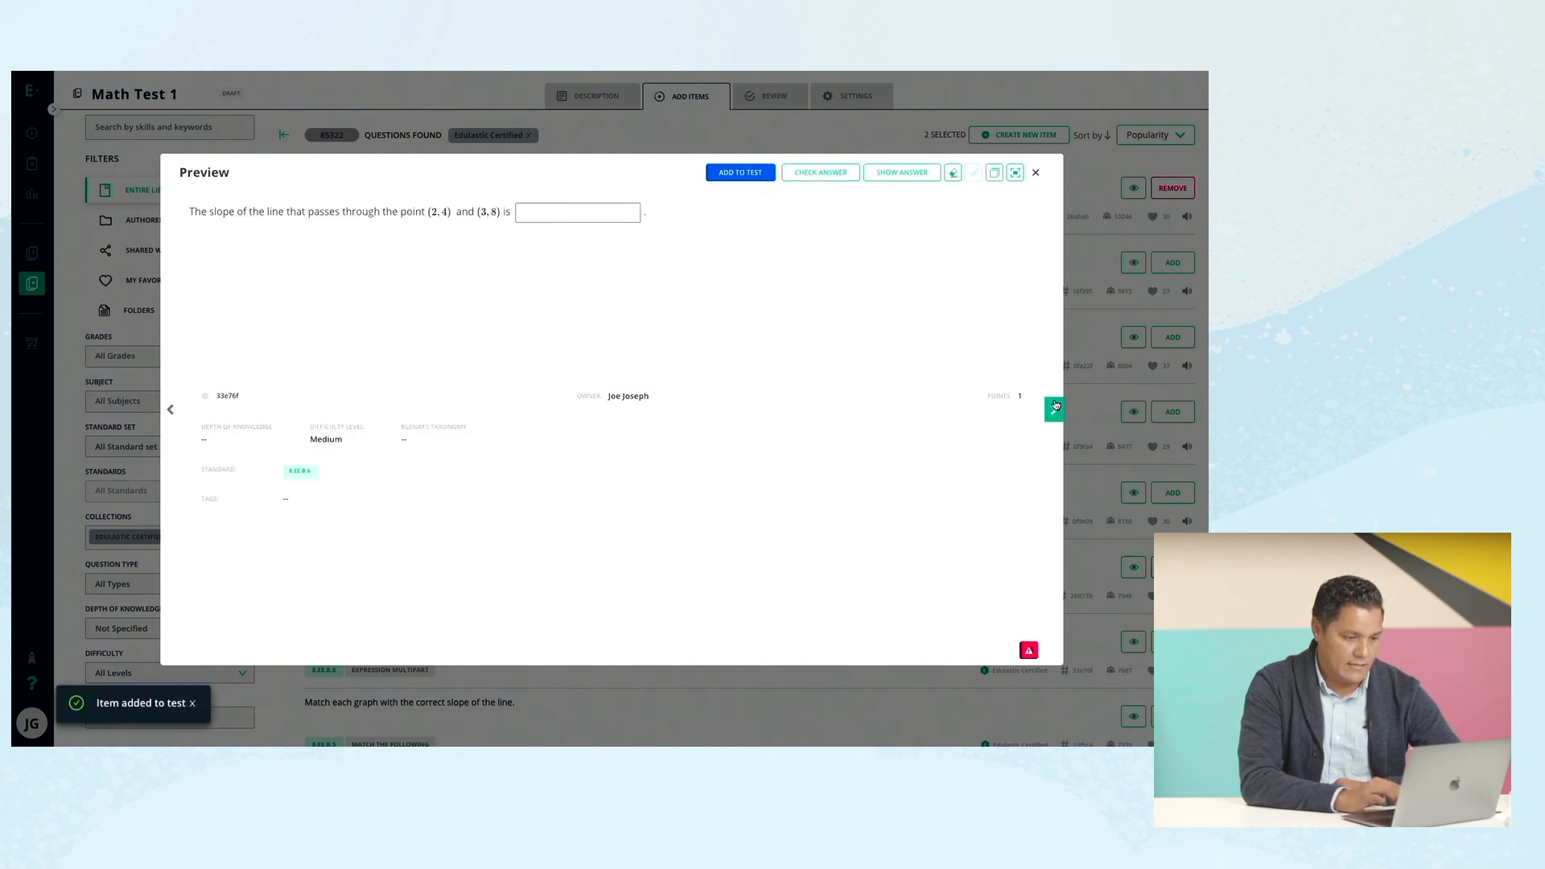
left_click(744, 173)
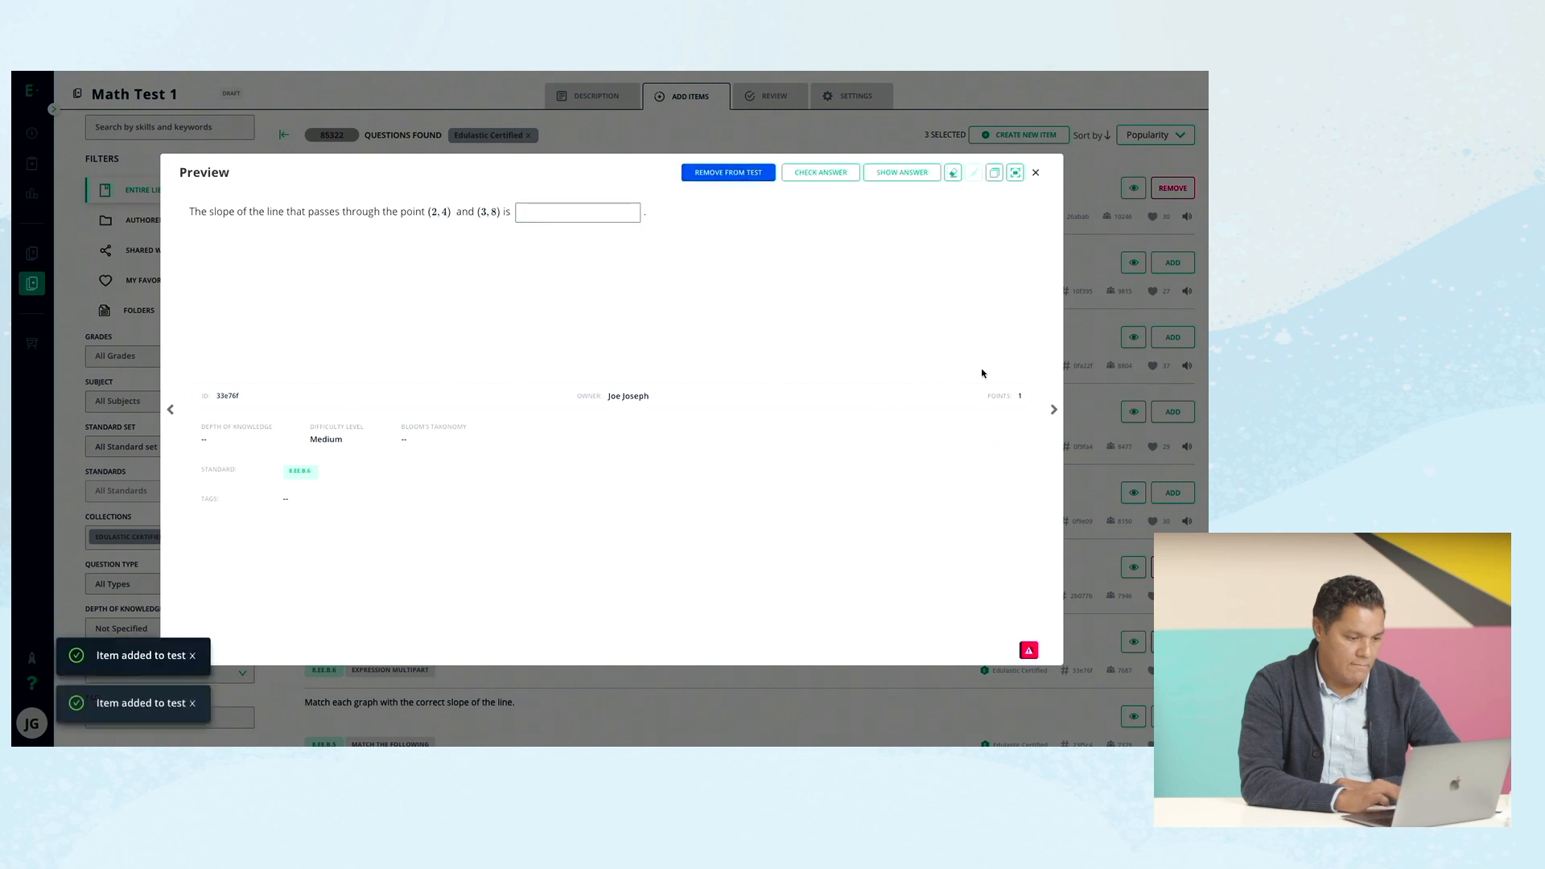
left_click(1052, 411)
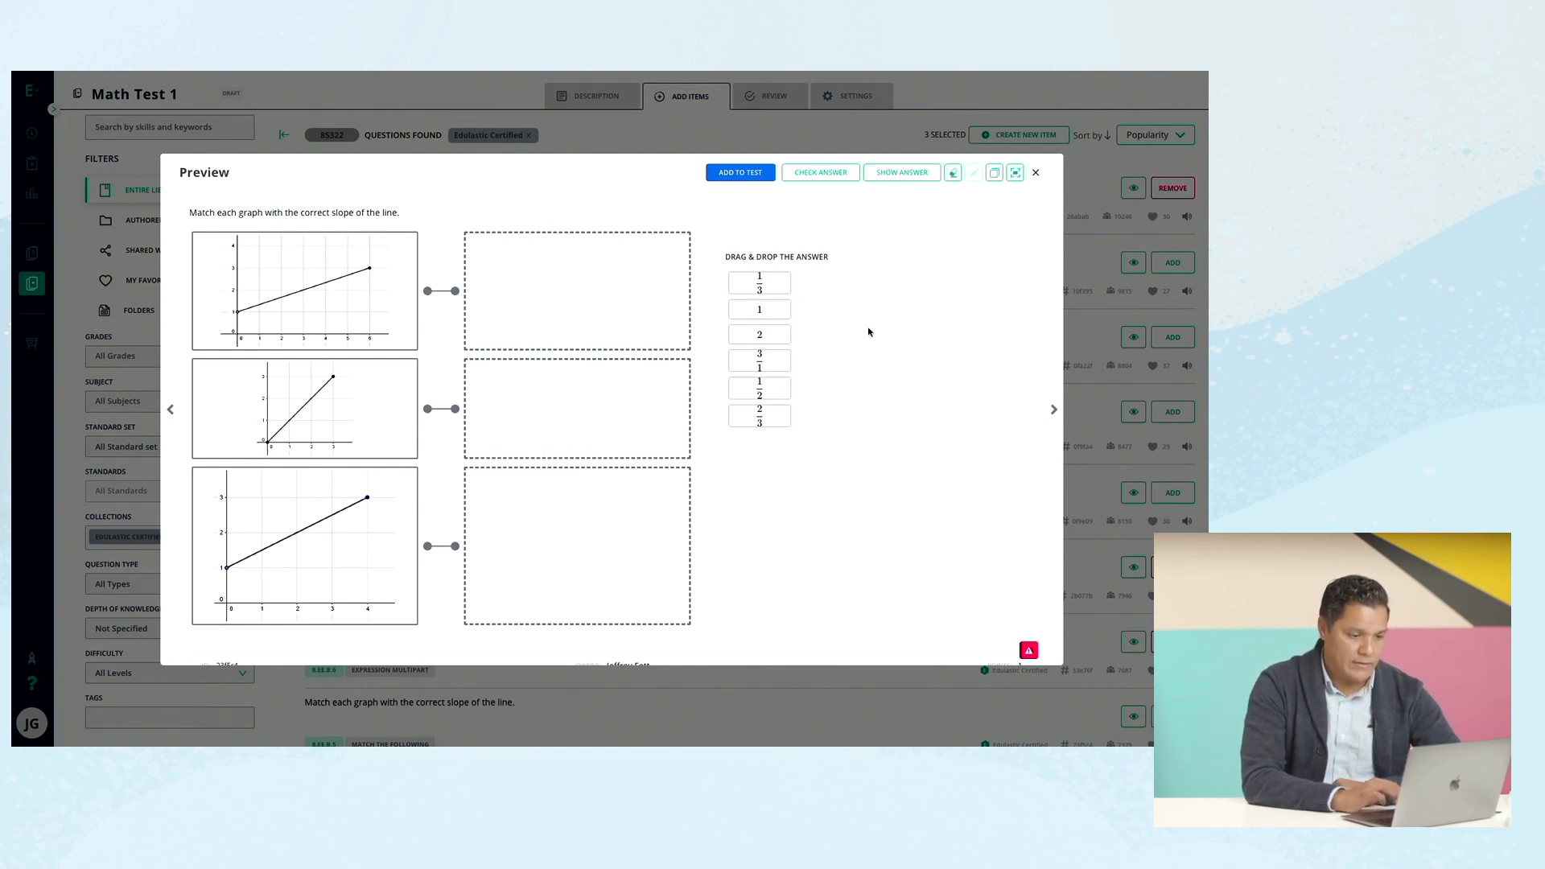
left_click(754, 176)
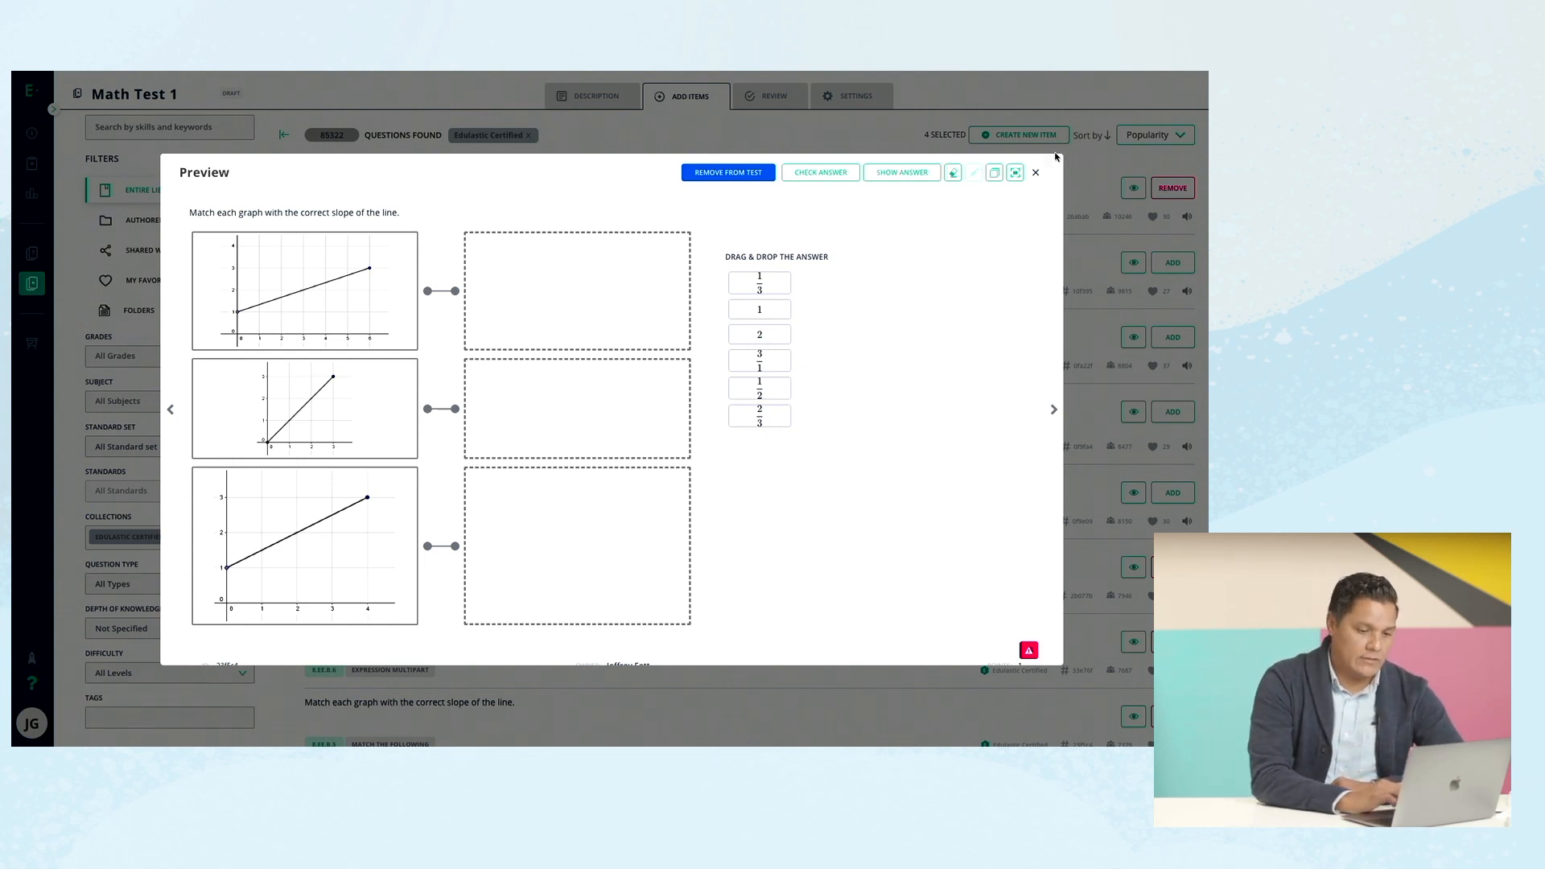
left_click(1036, 174)
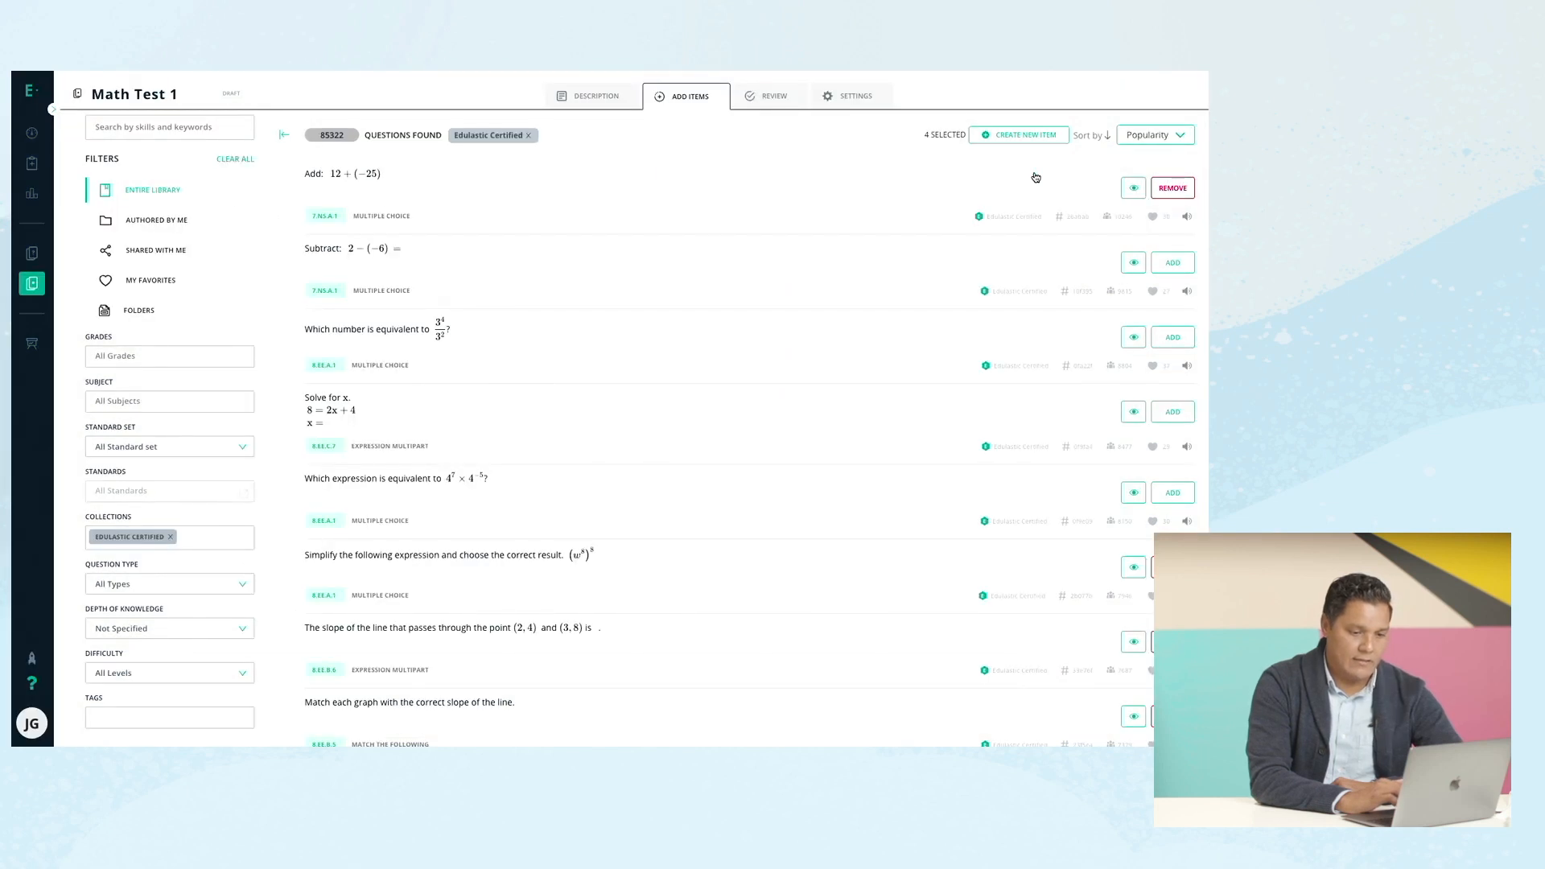
Start a new item and pick the Multiple Choice - Standard question type.
left_click(1028, 136)
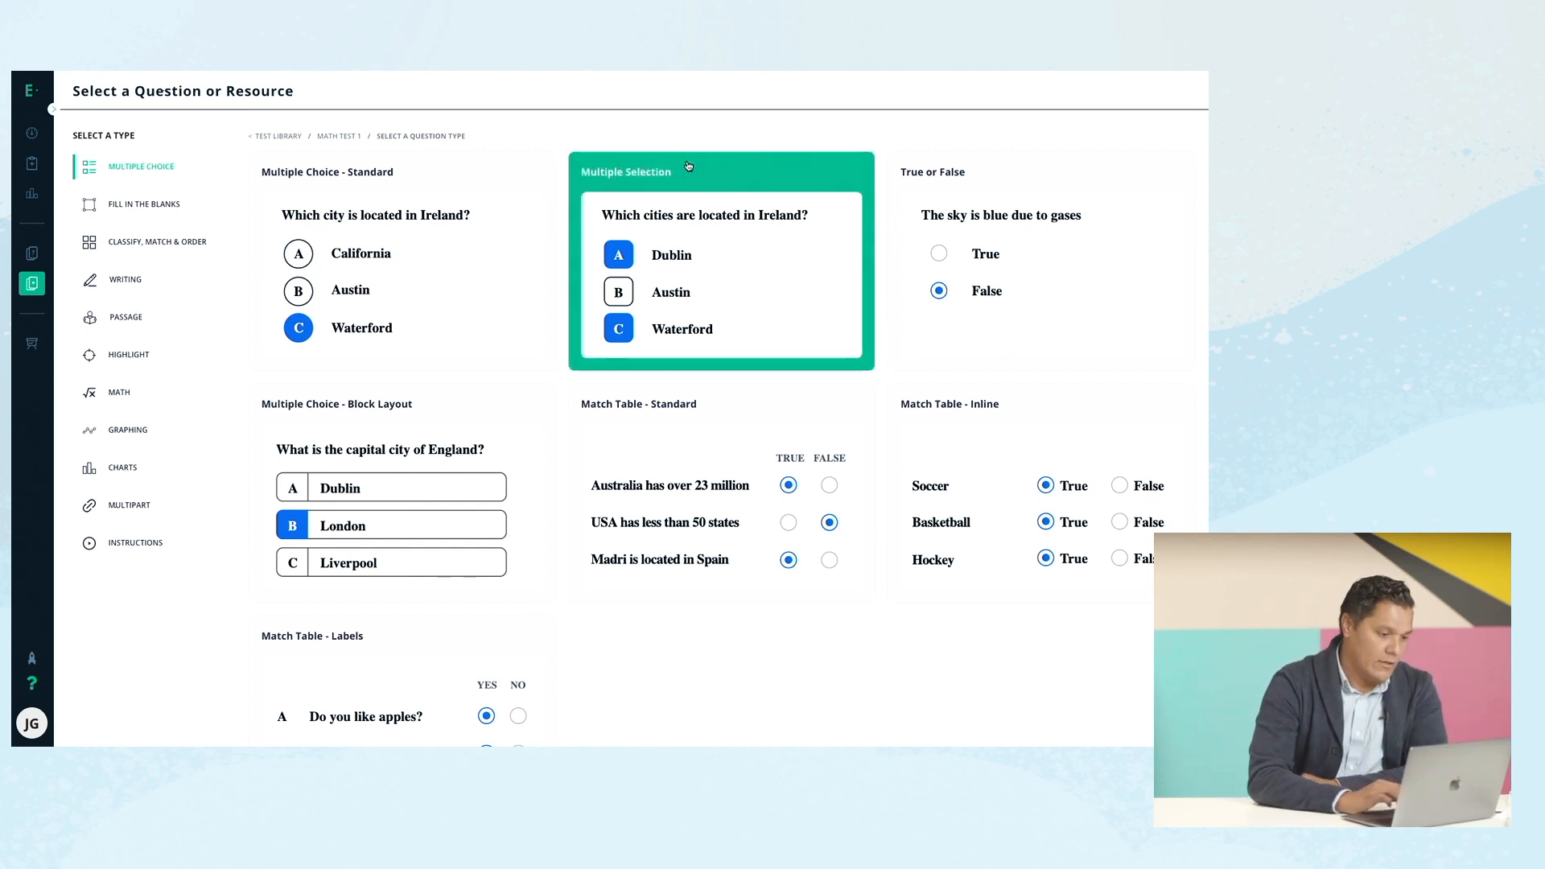
left_click(144, 253)
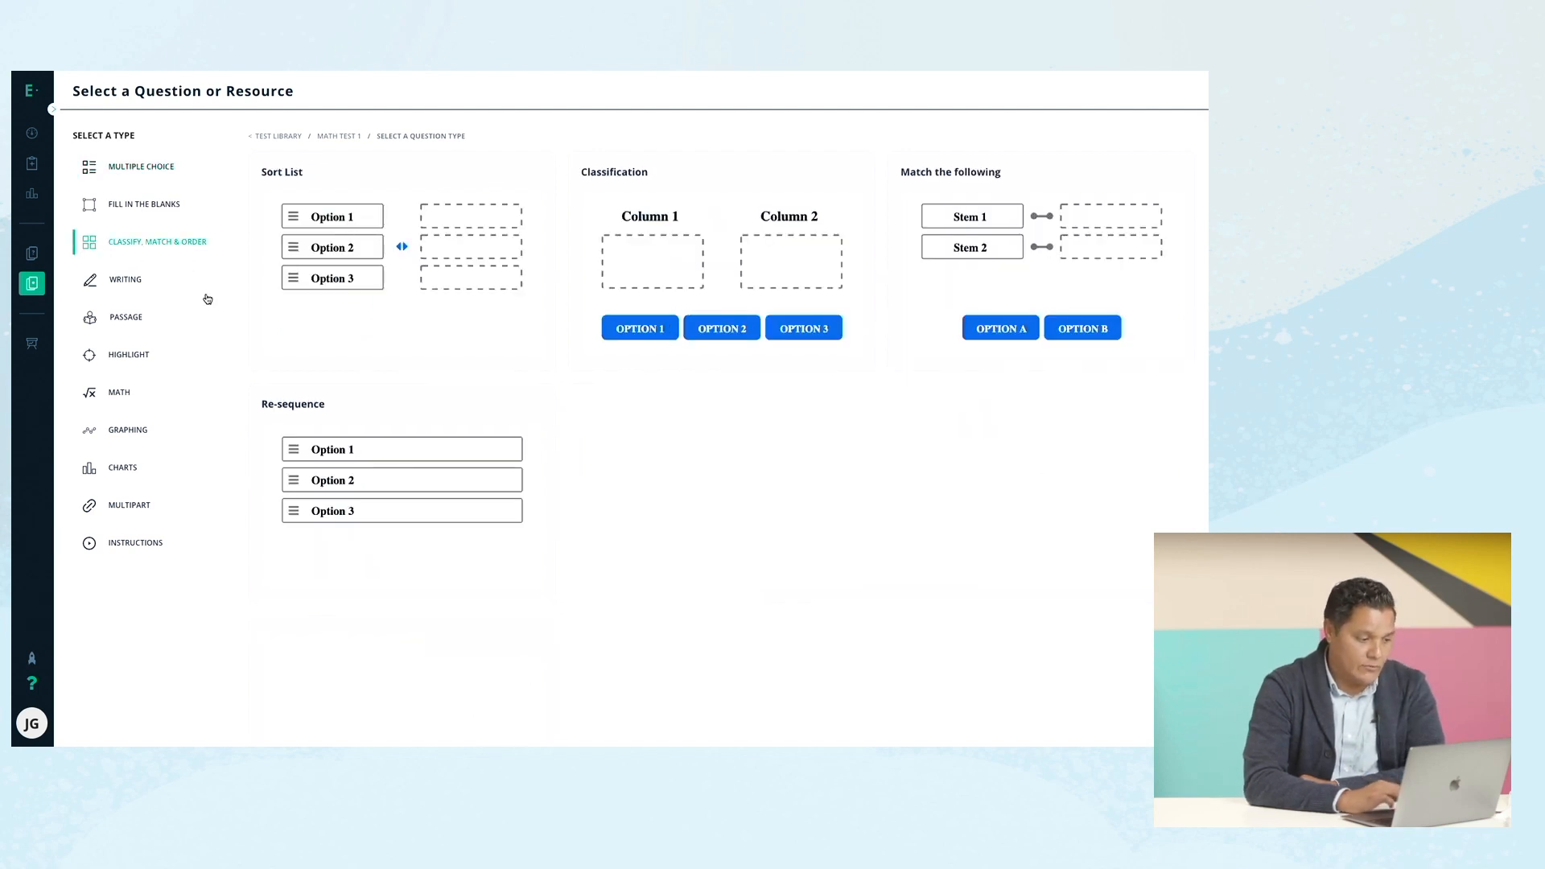
left_click(138, 401)
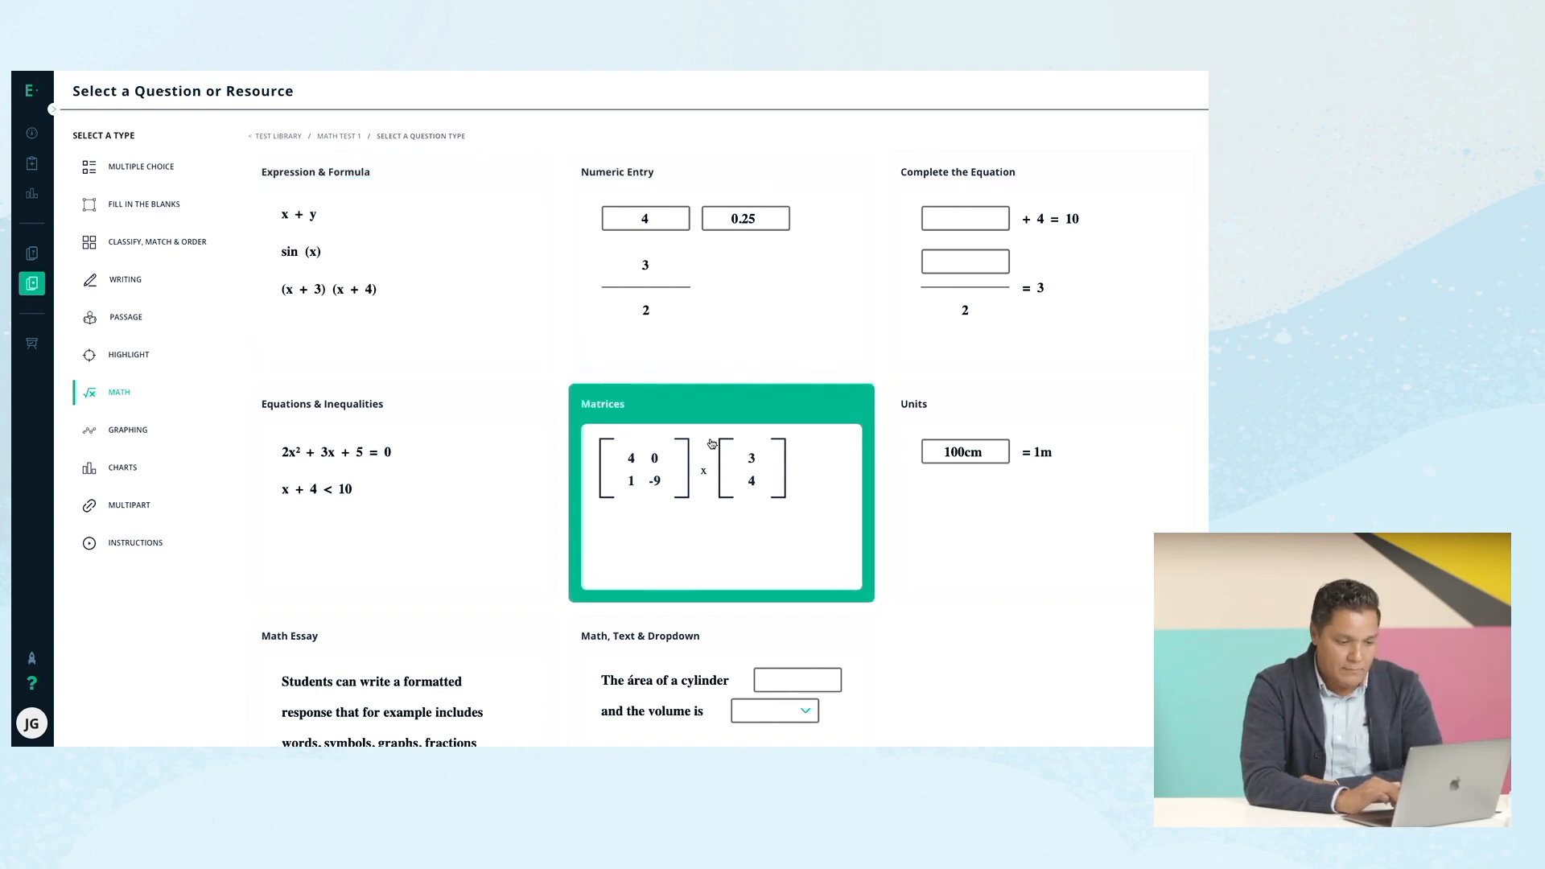
scroll(711, 444, "down", 2)
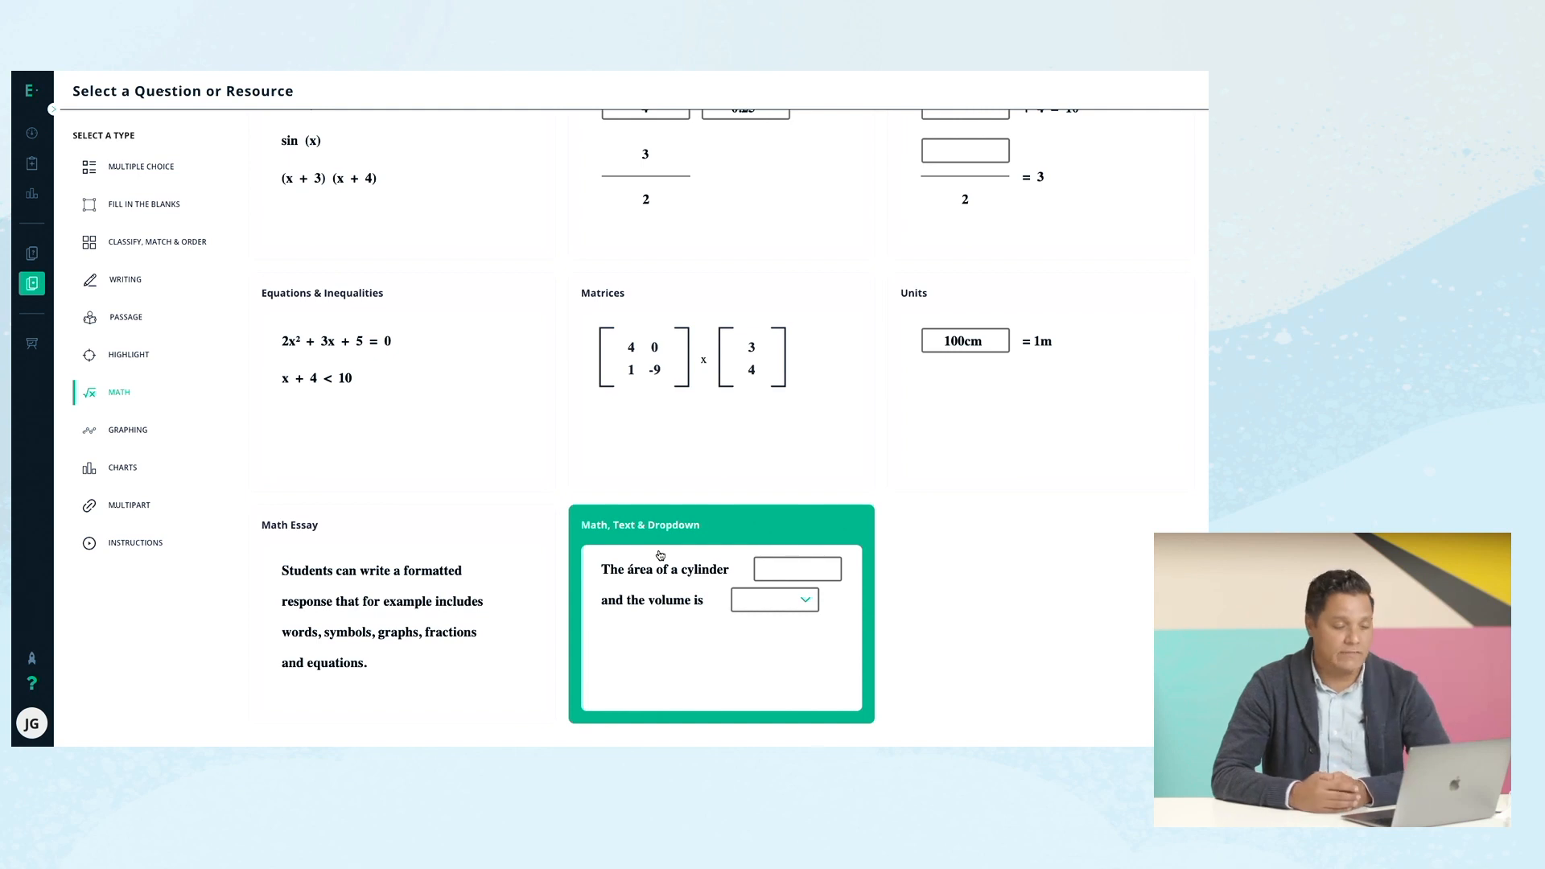
scroll(660, 555, "up", 2)
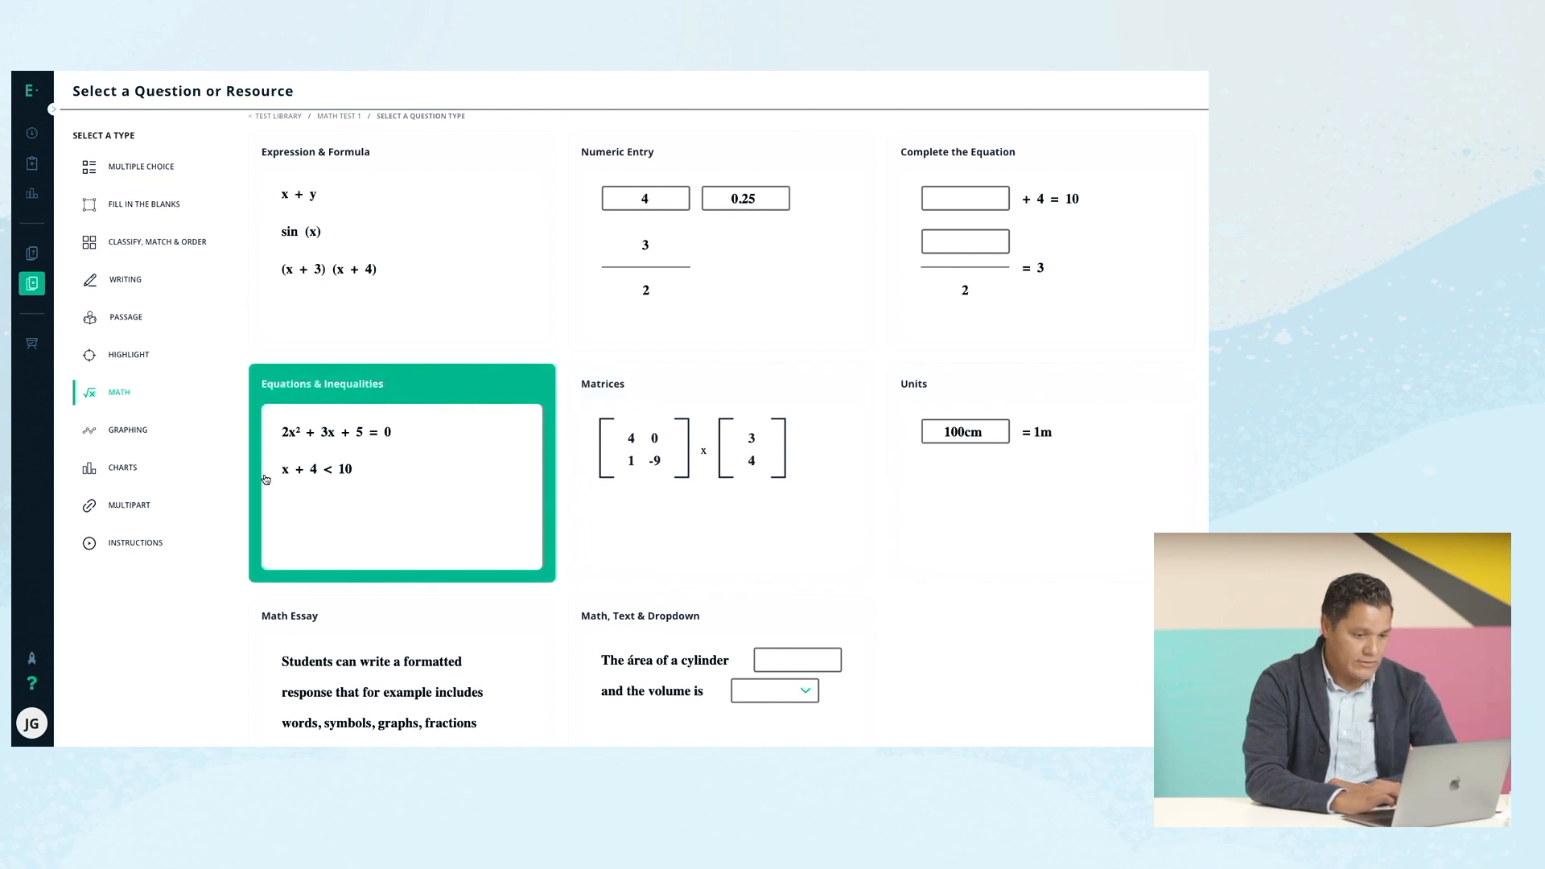
left_click(162, 171)
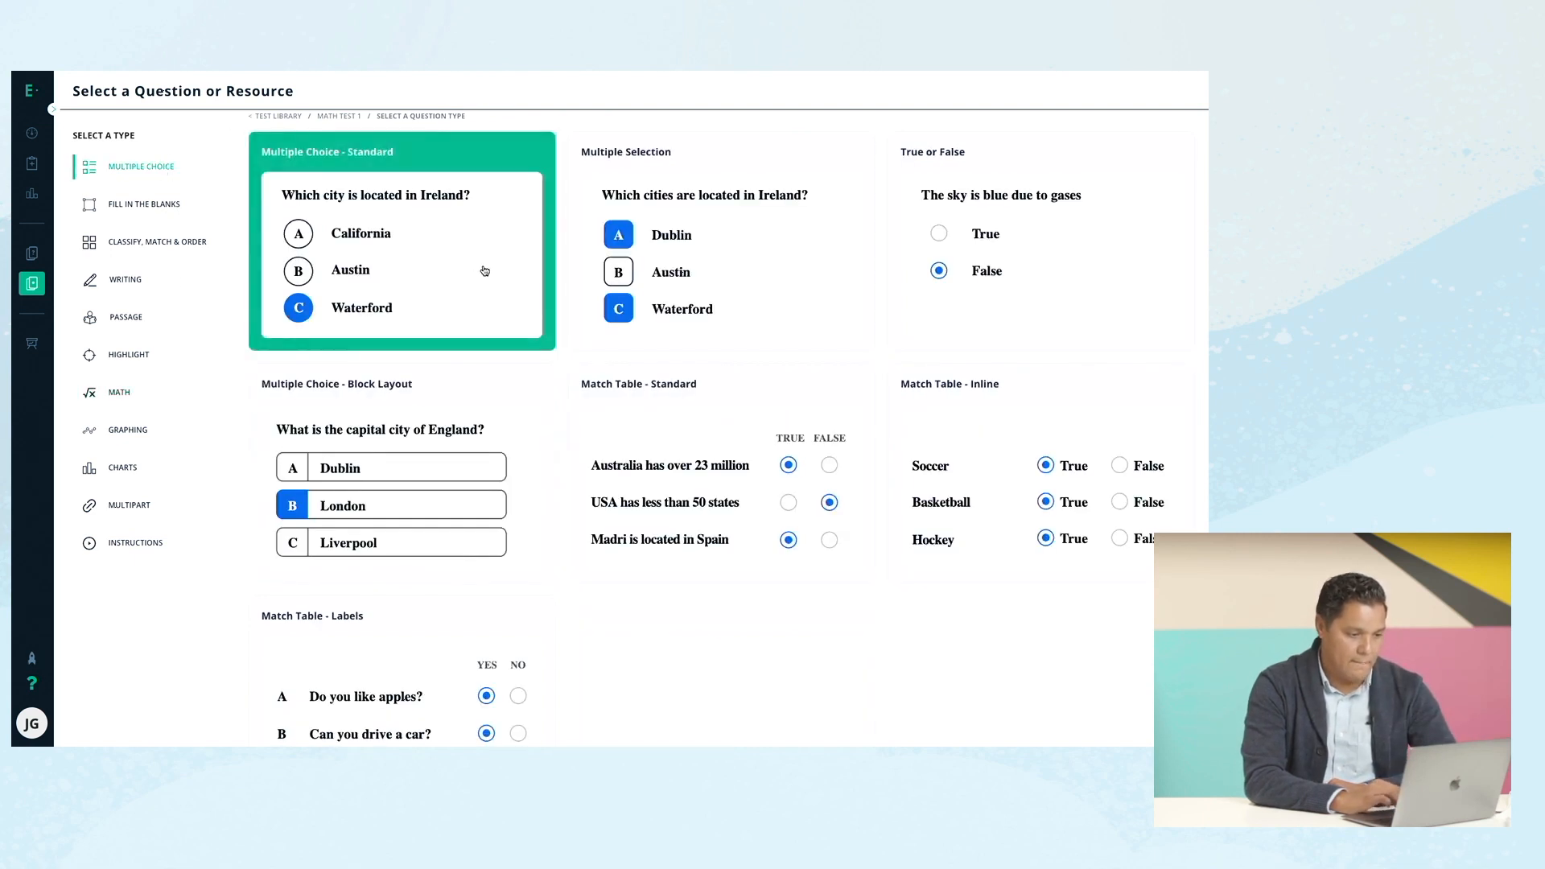
left_click(426, 296)
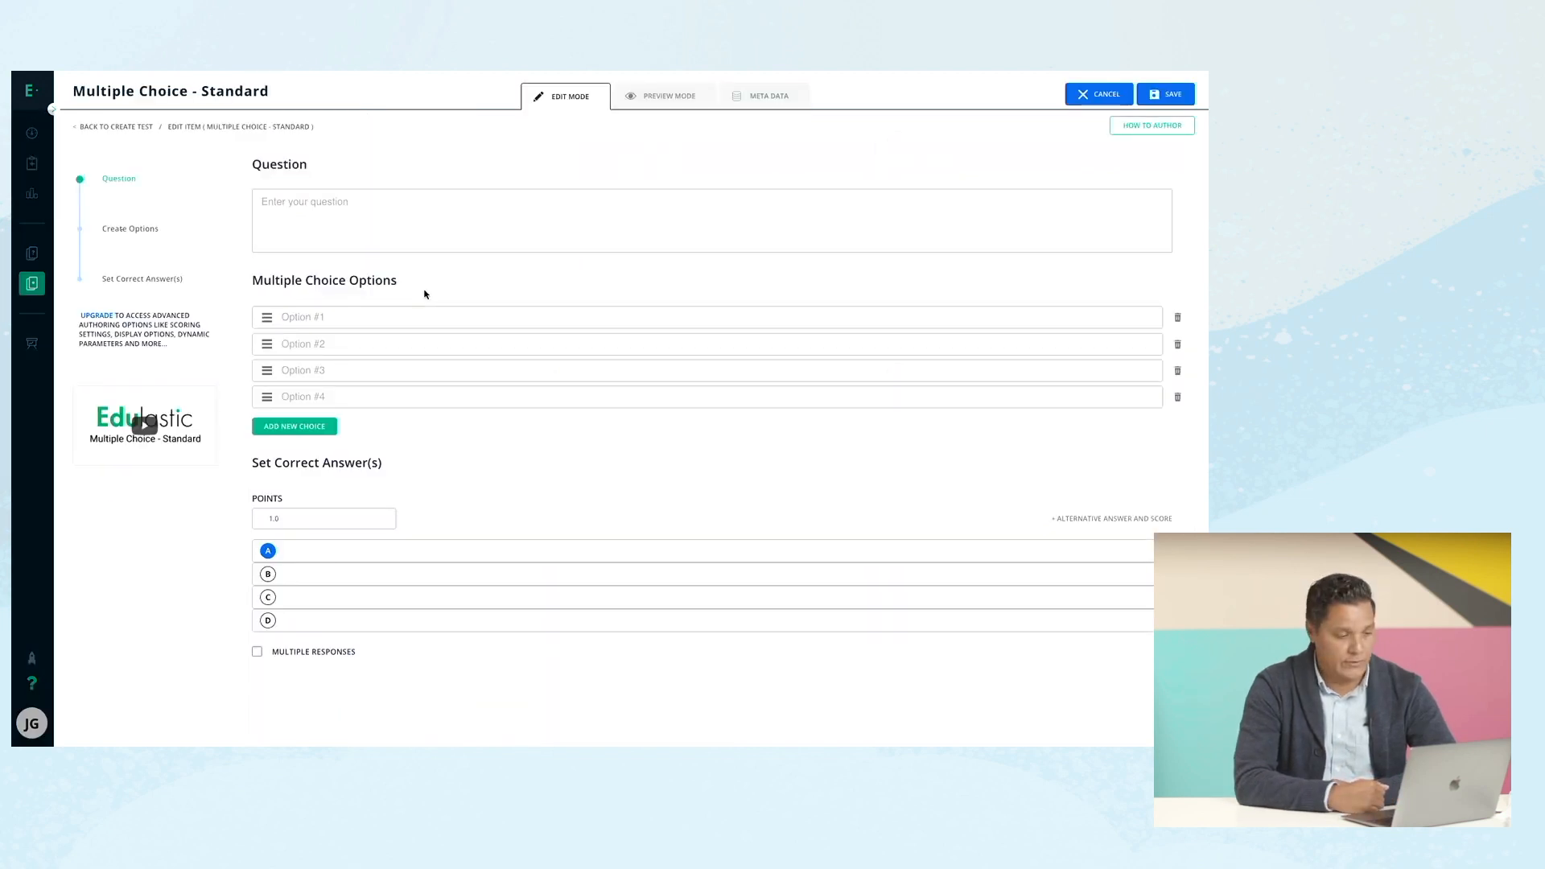
Enter the question 'What is 2 + 2?' with answer options 1, 2, 3 and 4.
left_click(368, 198)
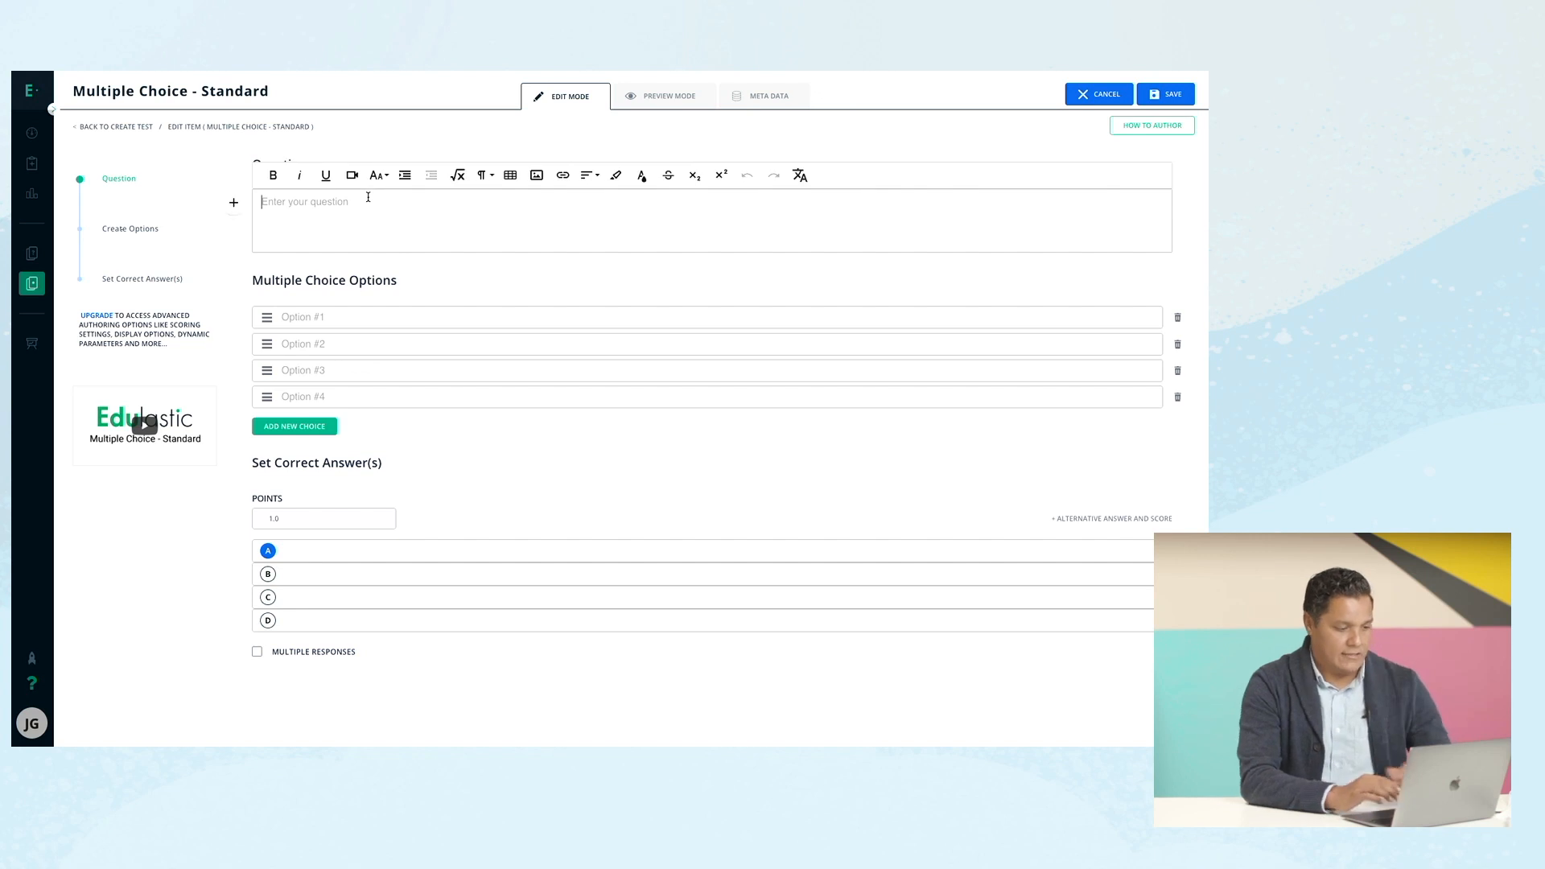
type("What i")
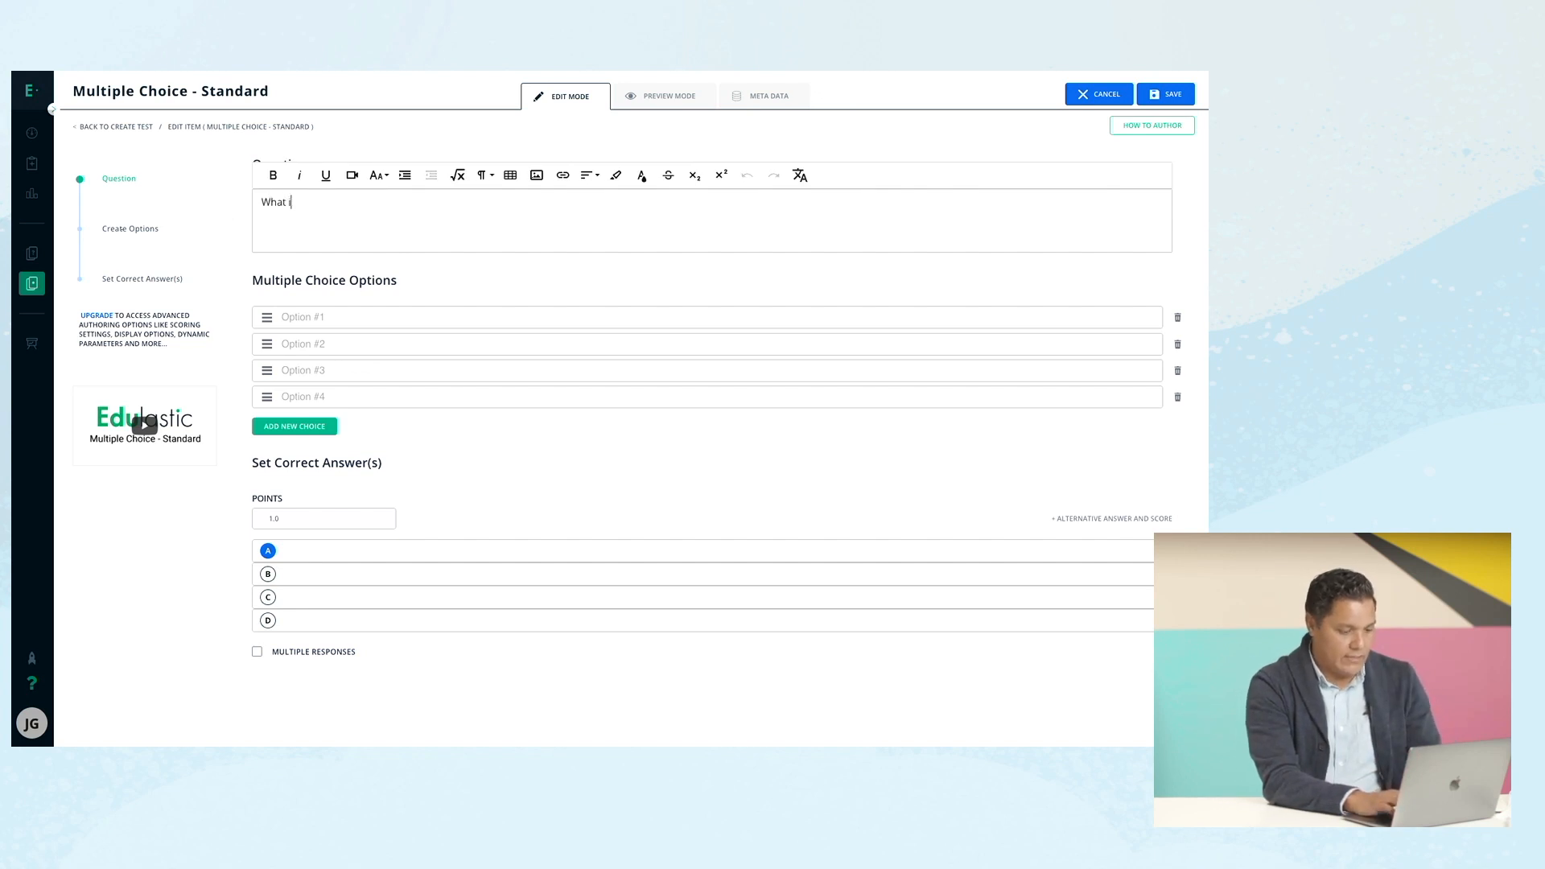
type("s 2 + 2?")
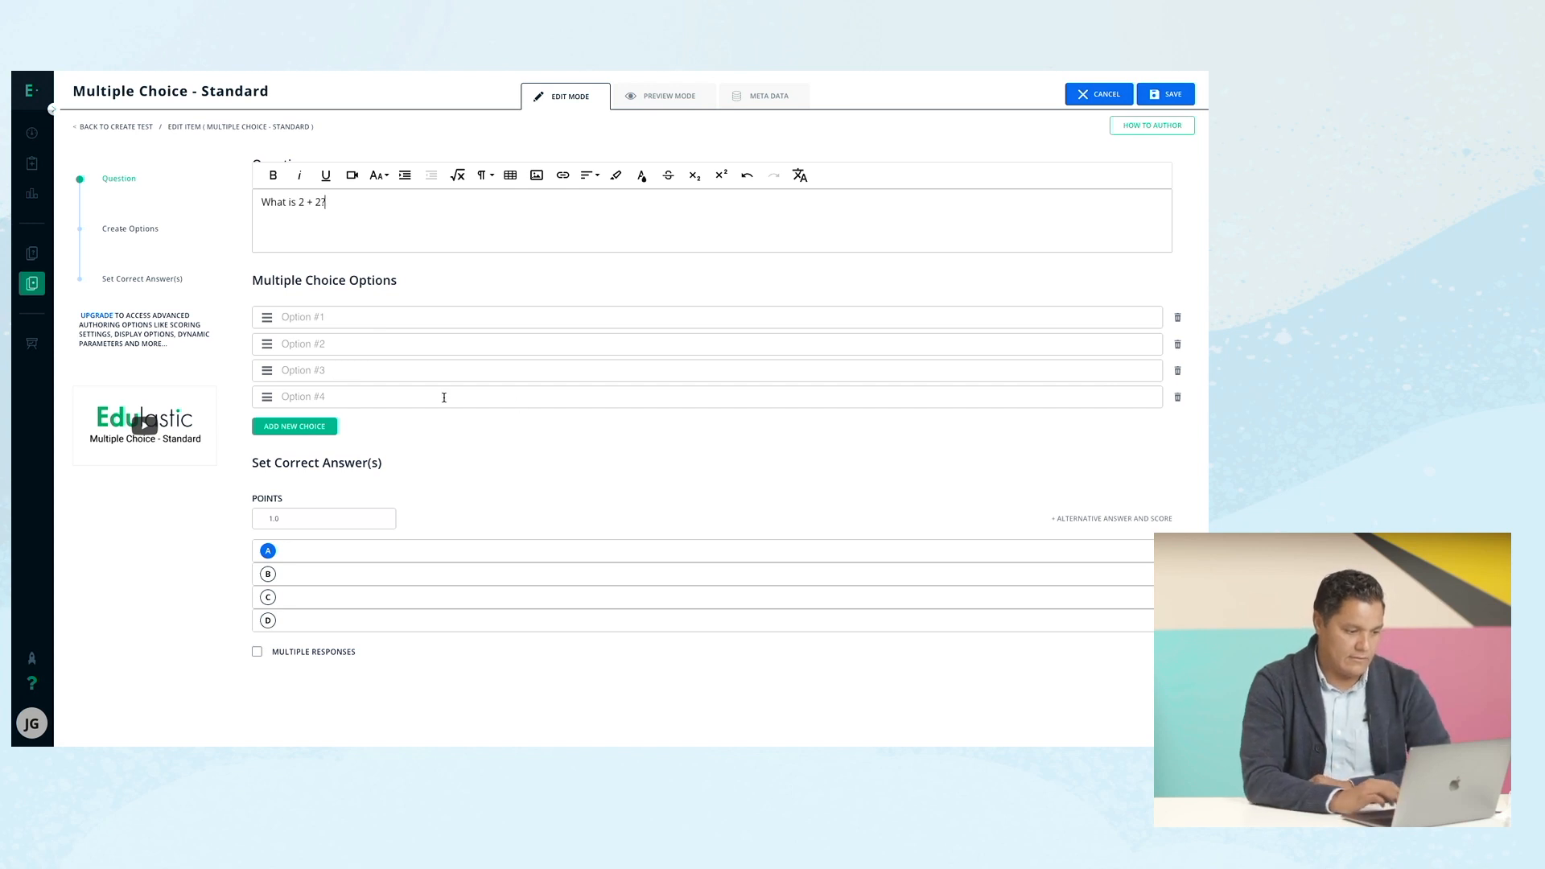
left_click(335, 312)
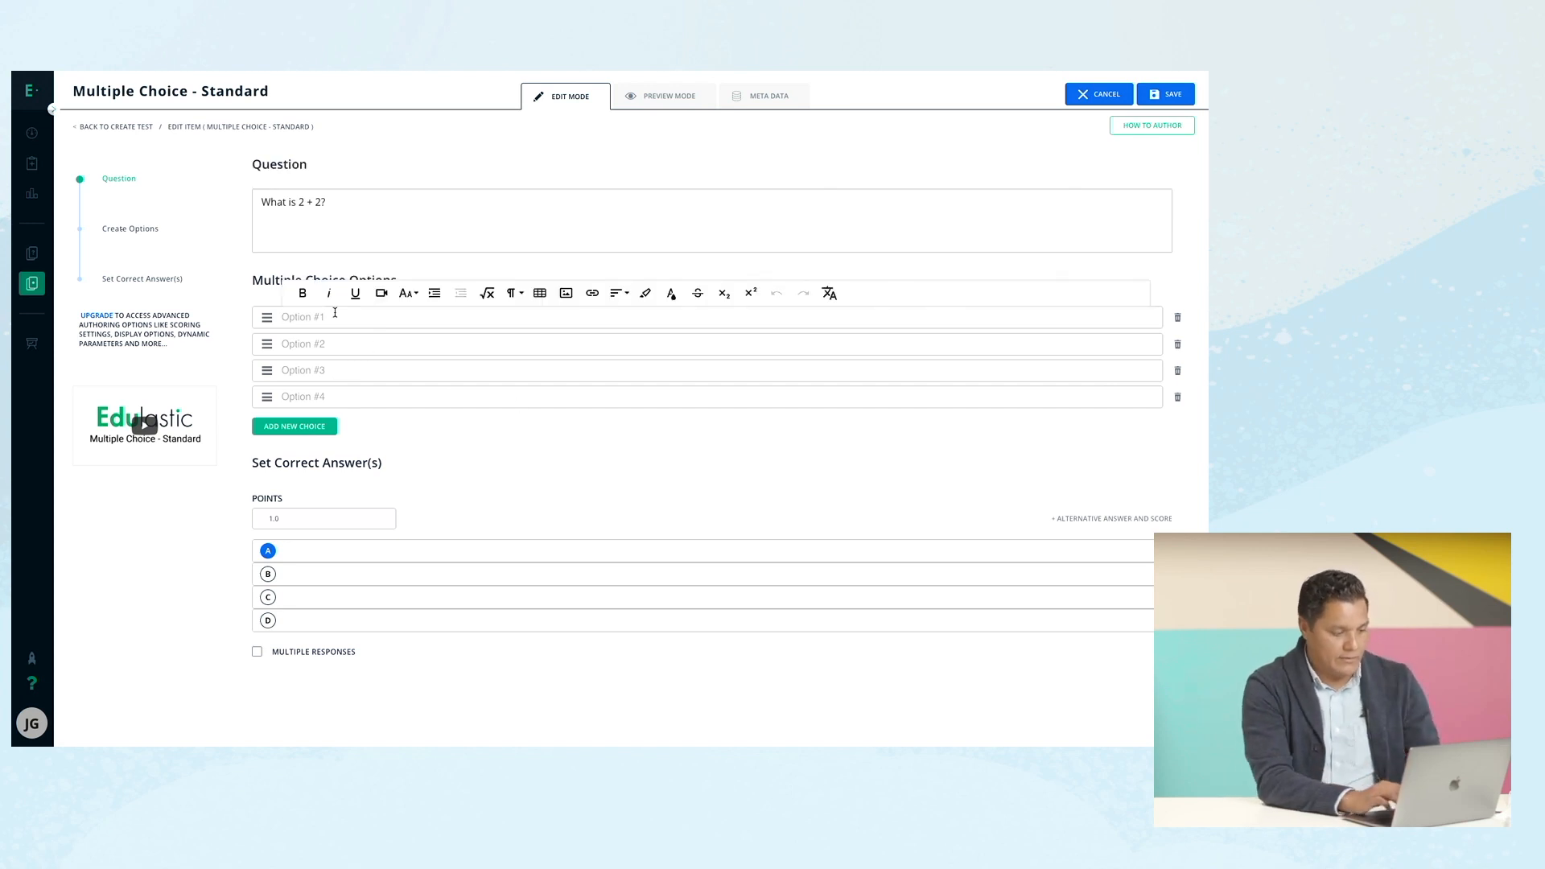
type("1")
left_click(330, 344)
type("2")
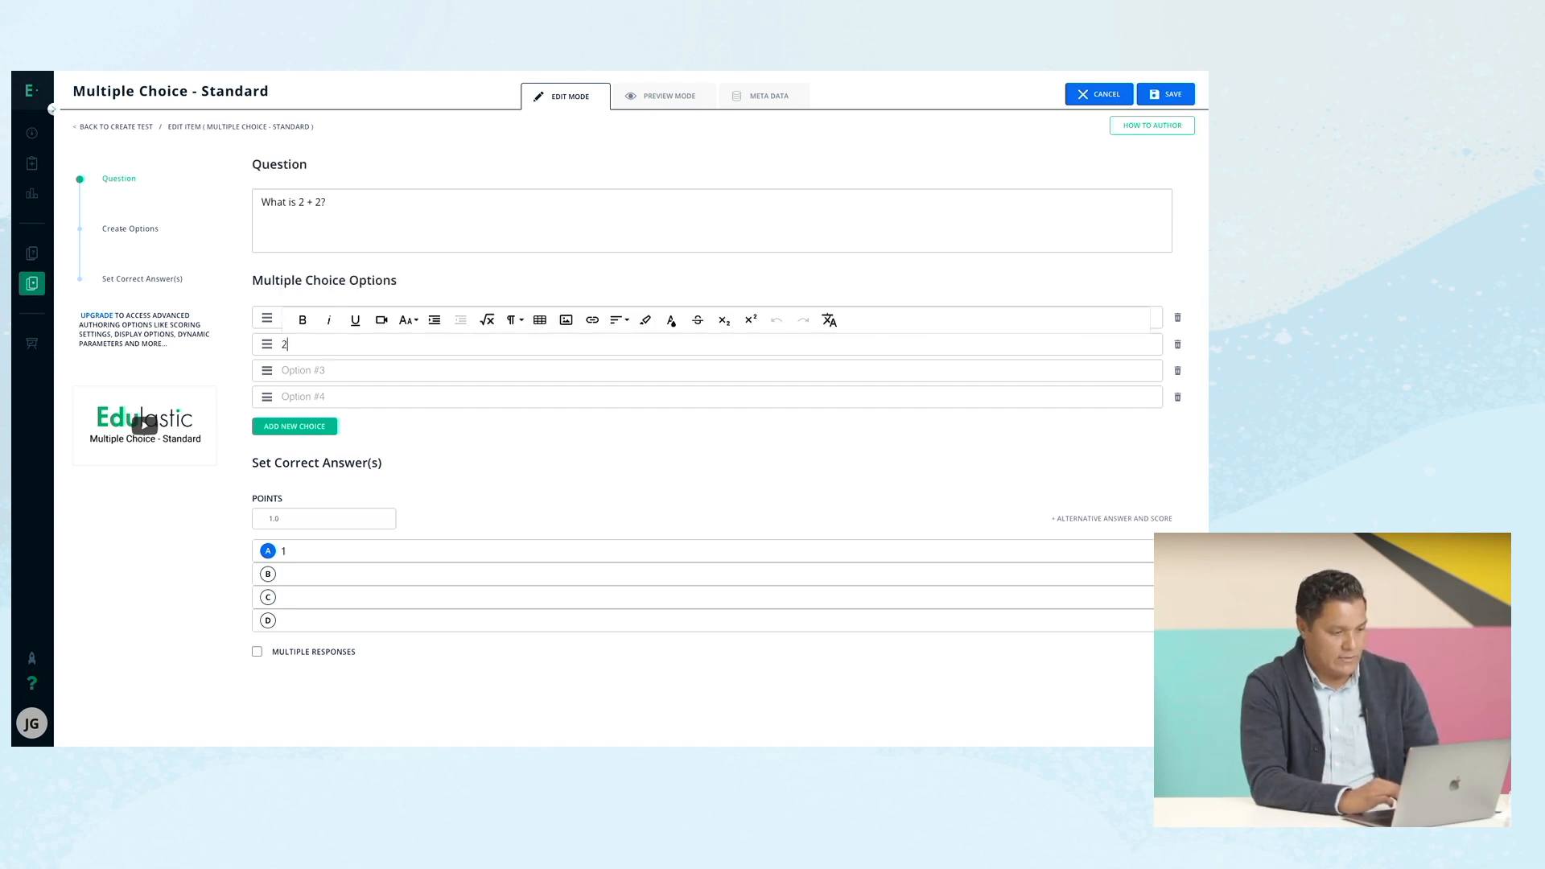
left_click(320, 369)
type("3")
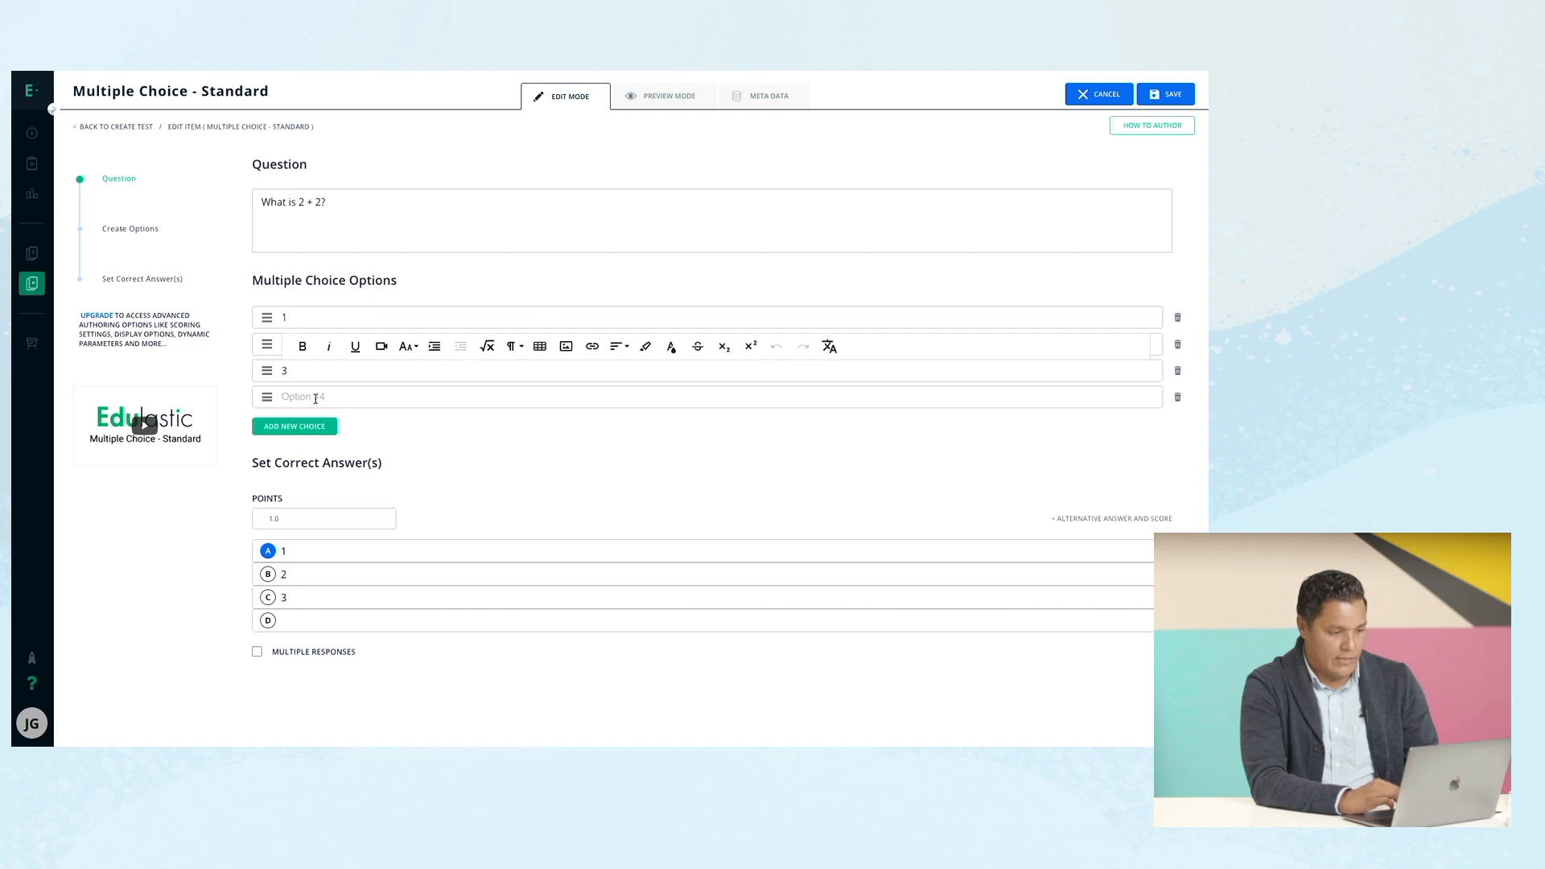
left_click(315, 398)
type("4")
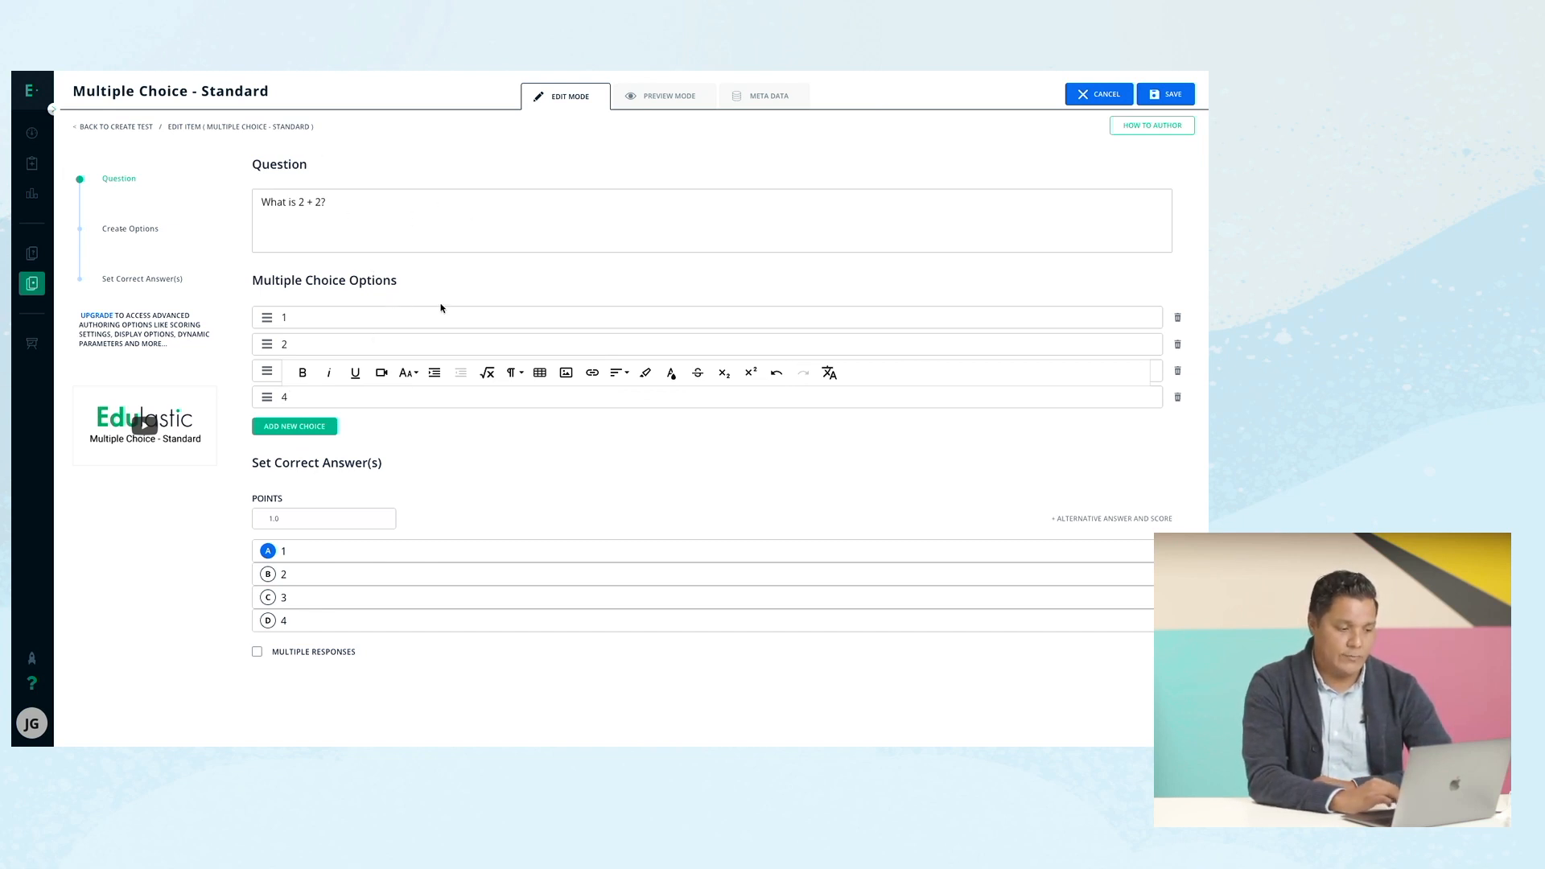
Close the math editor without inserting anything and mark option B (2) as correct.
left_click(445, 214)
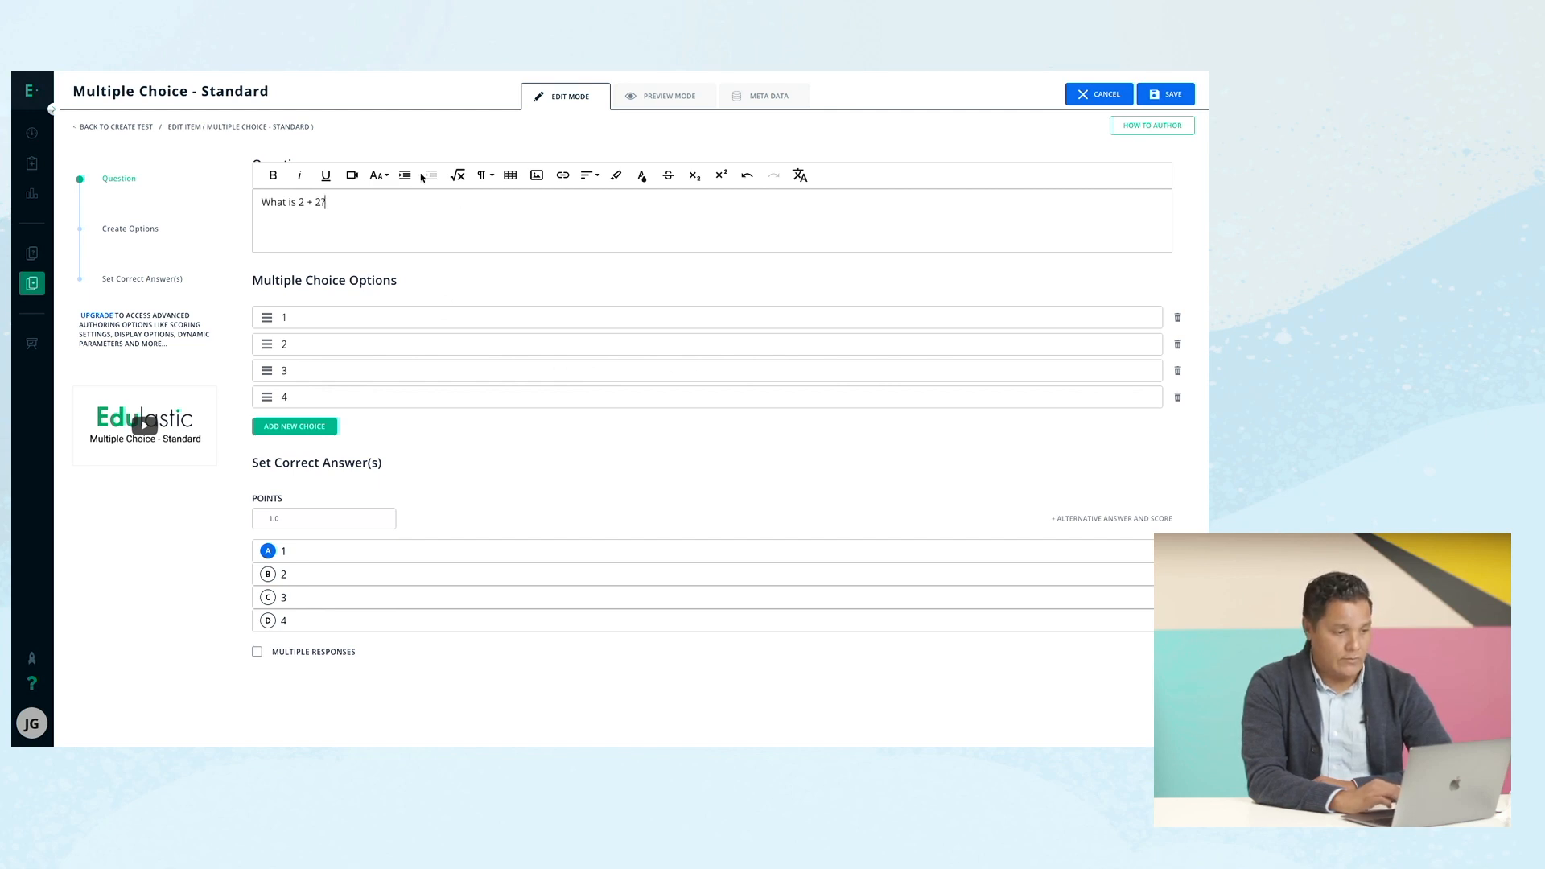
left_click(457, 179)
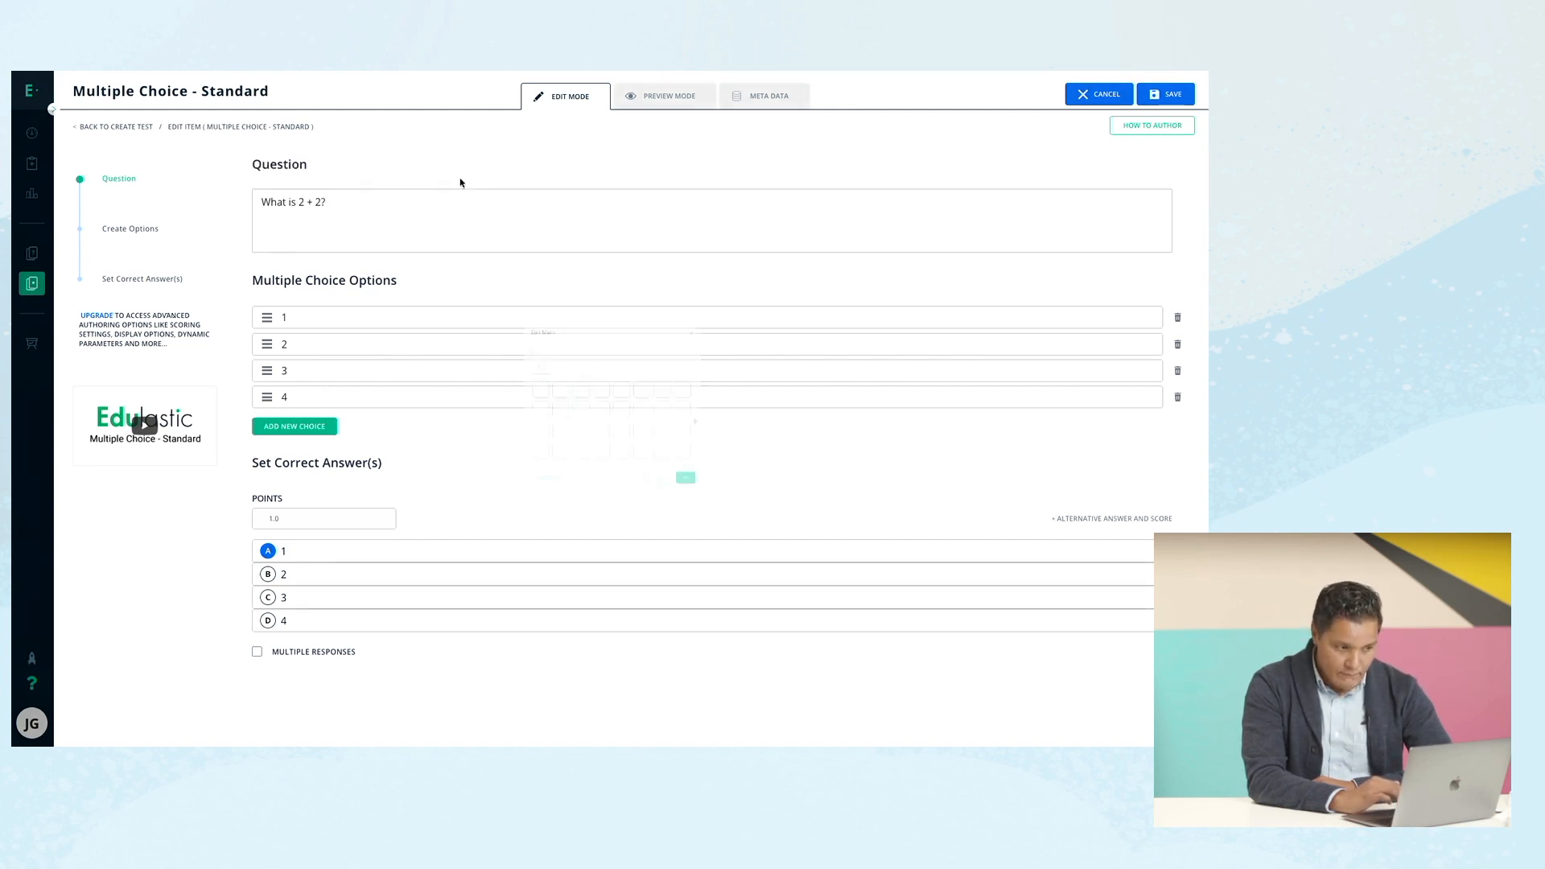
left_click(759, 265)
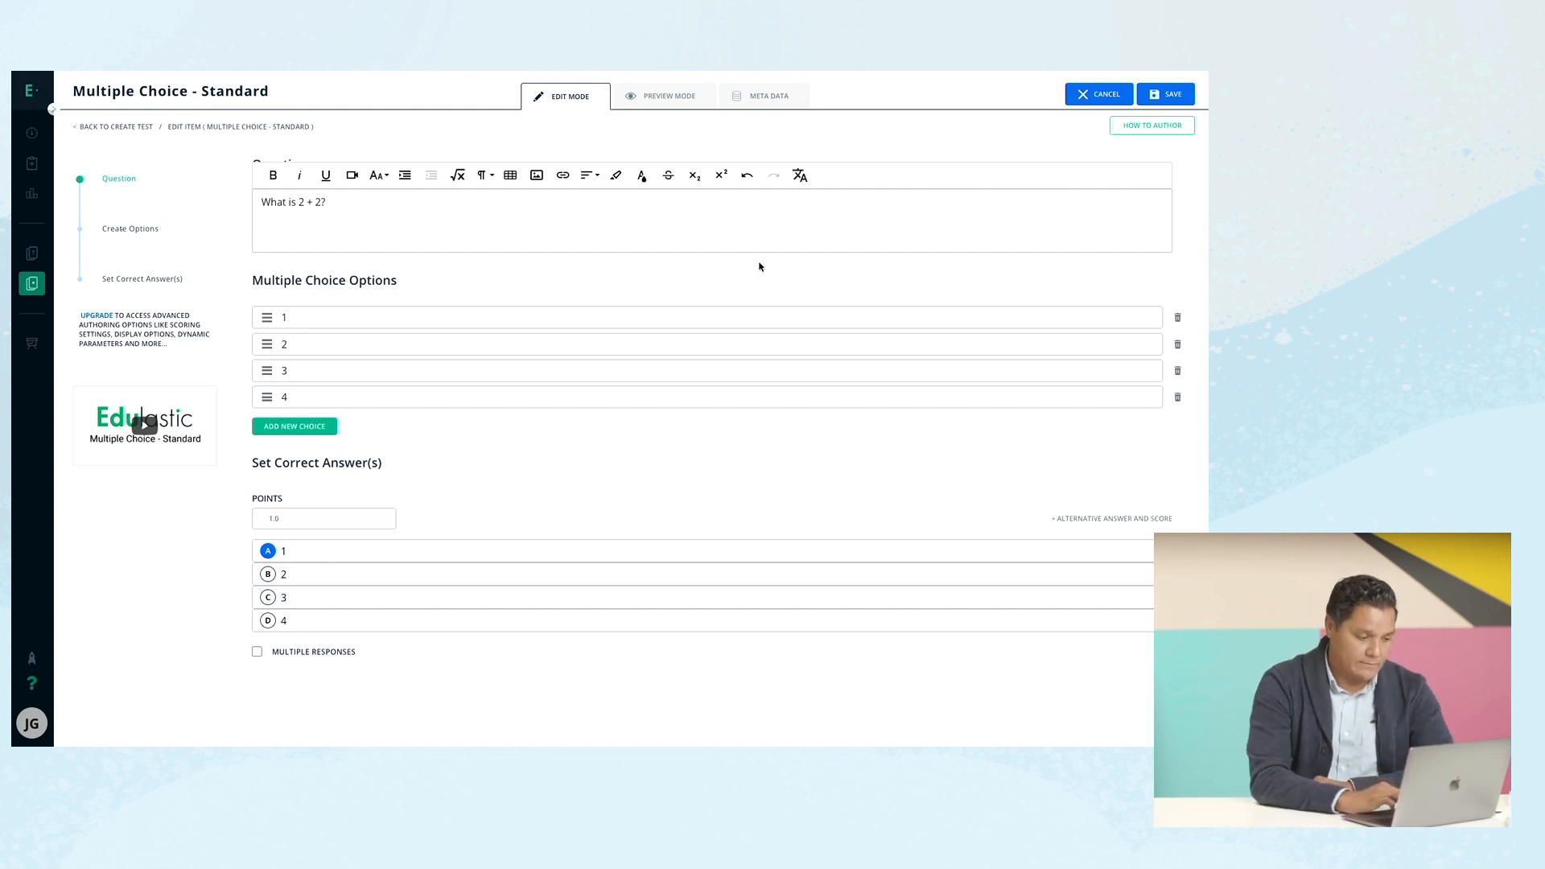
left_click(274, 574)
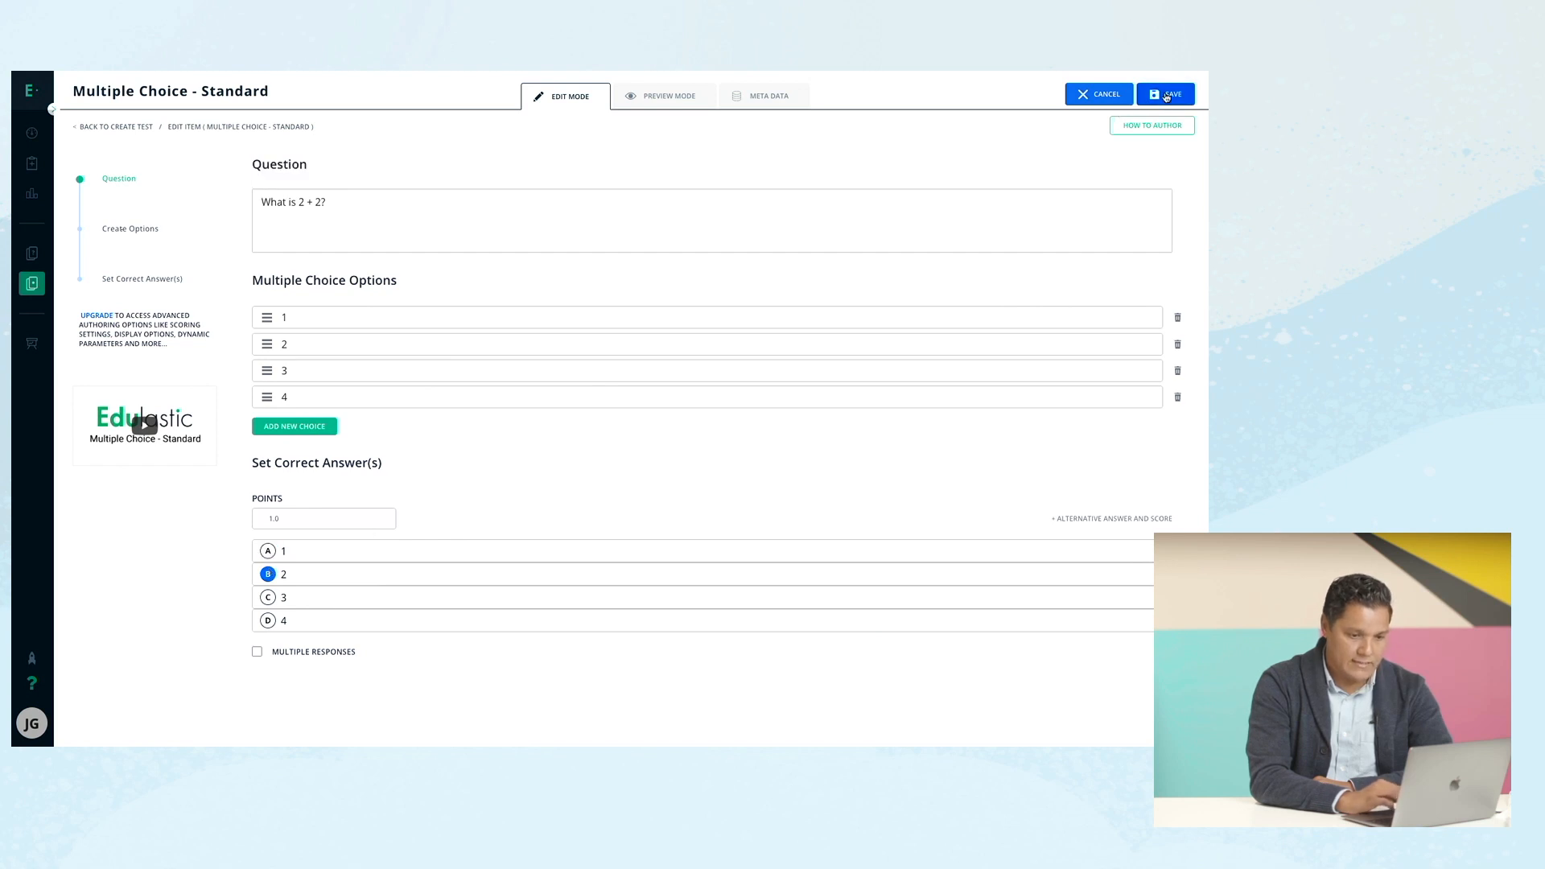
Save the What is 2 + 2? item without a standard and review Math Test 1's five questions.
left_click(1166, 96)
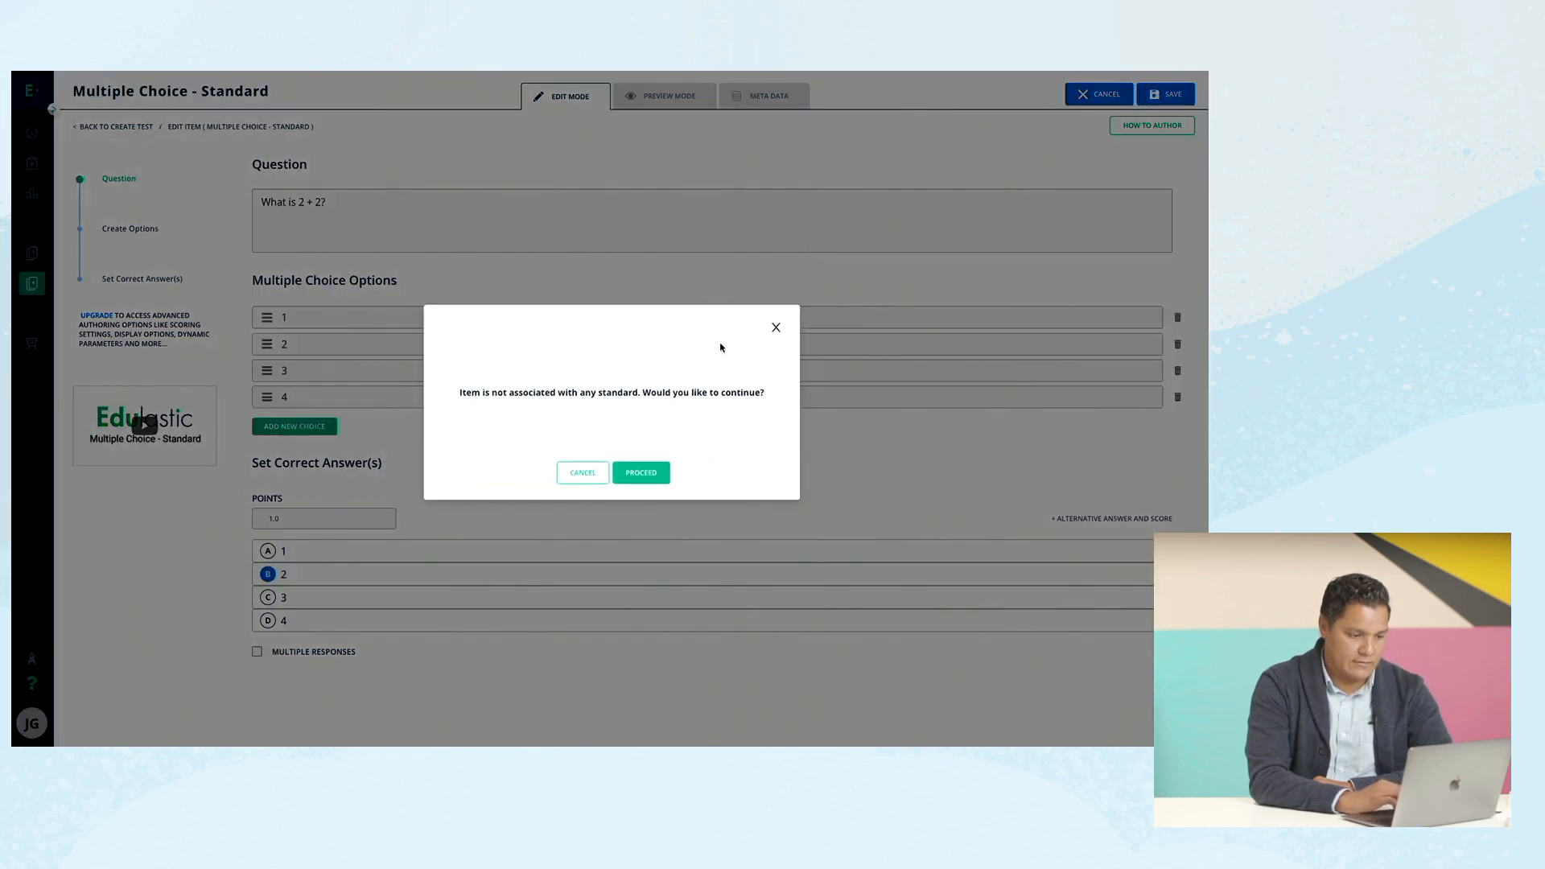
left_click(641, 474)
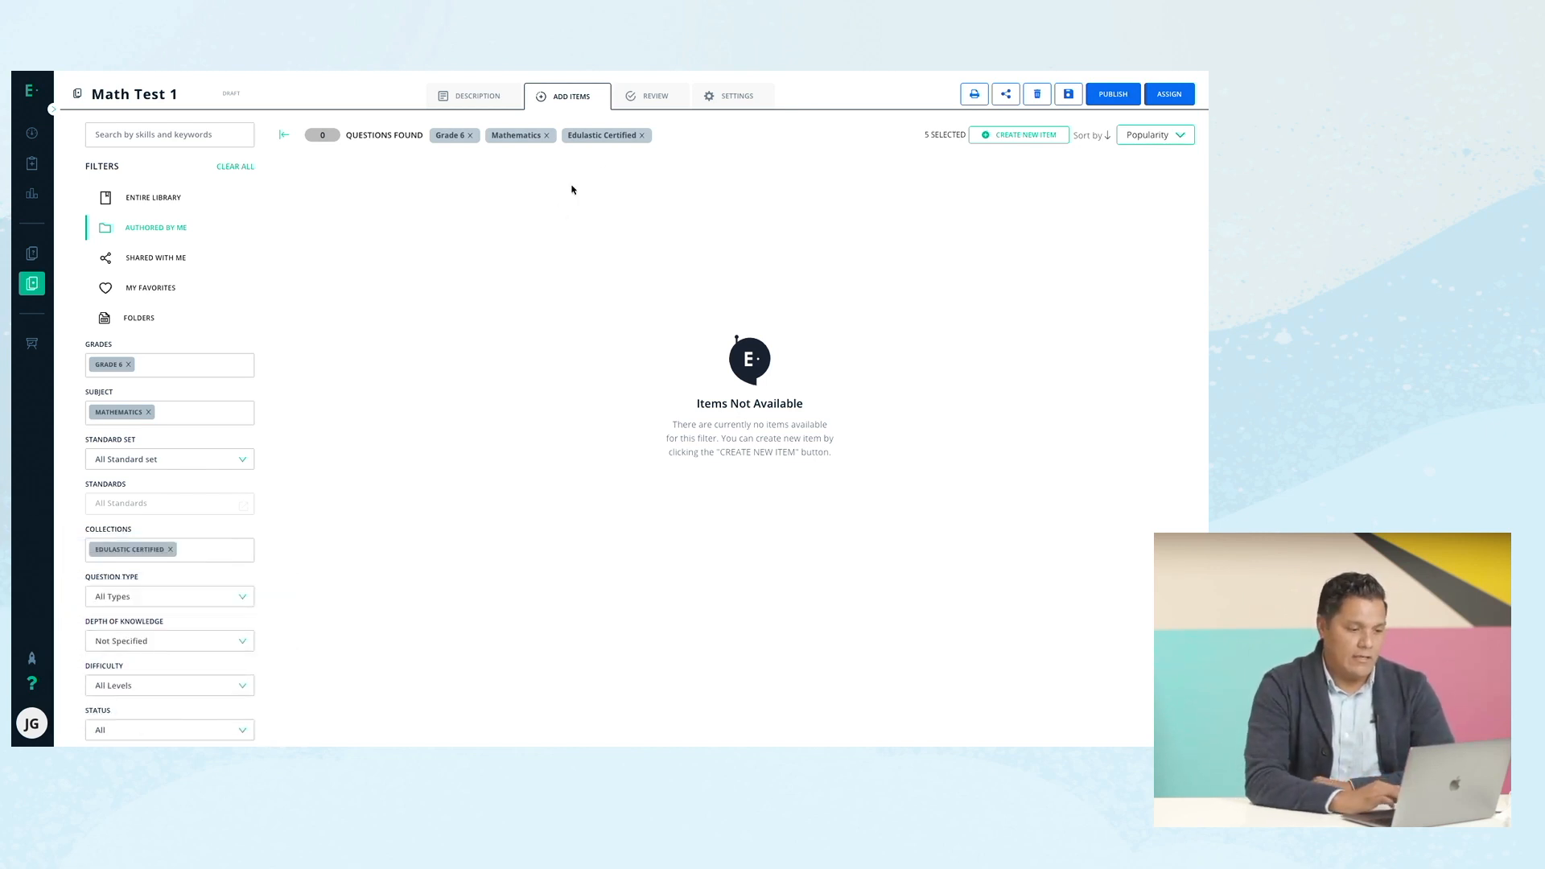
left_click(644, 102)
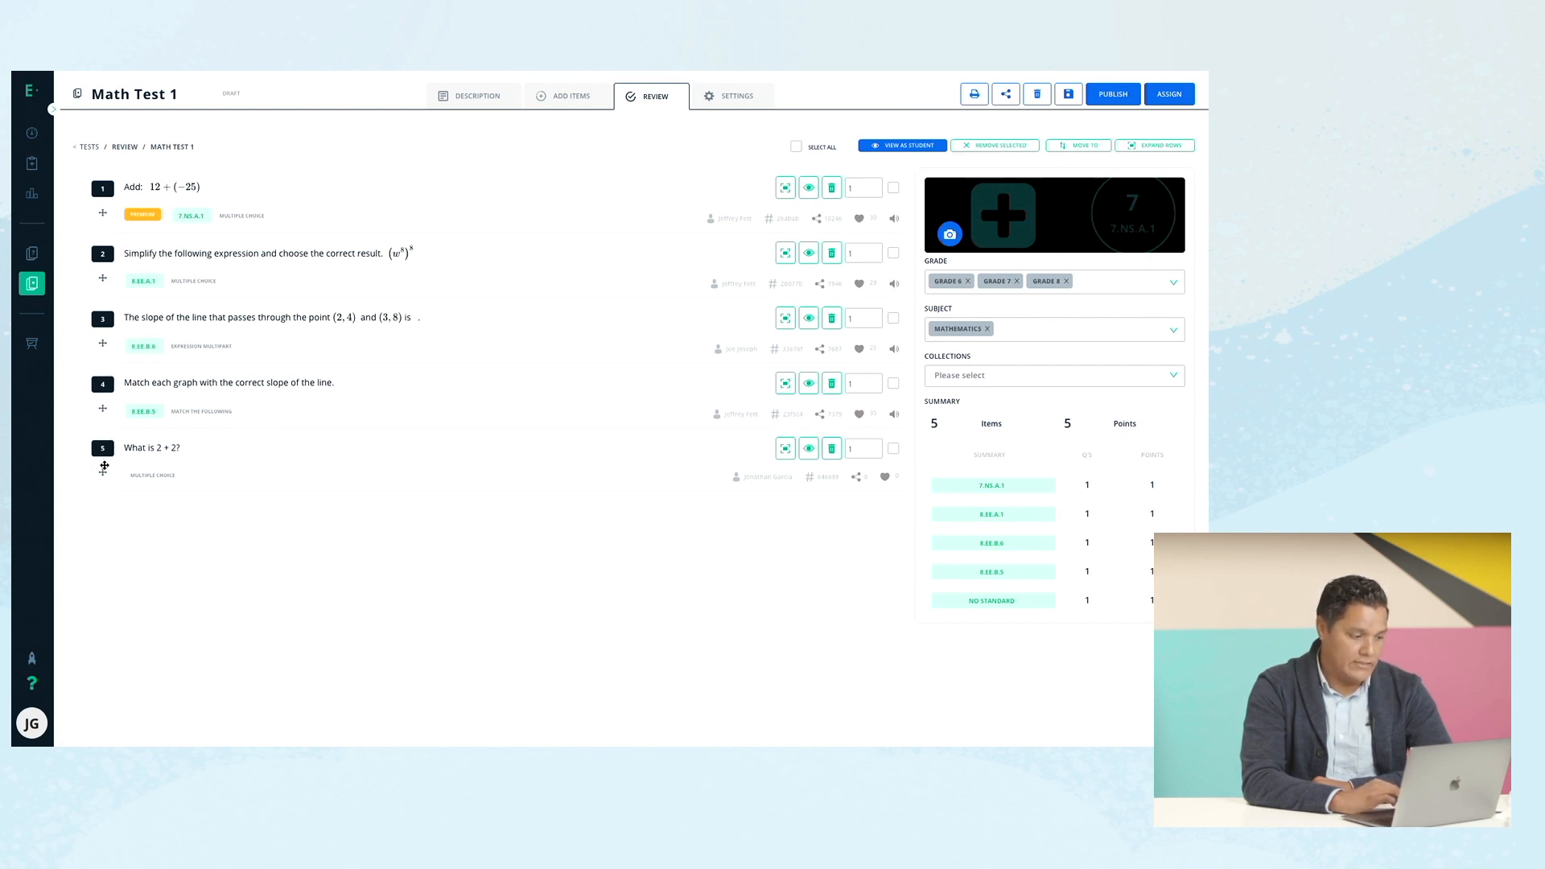
Move What is 2 + 2? to the top and the Add question below Simplify, then assign.
left_click_drag(103, 467, 115, 211)
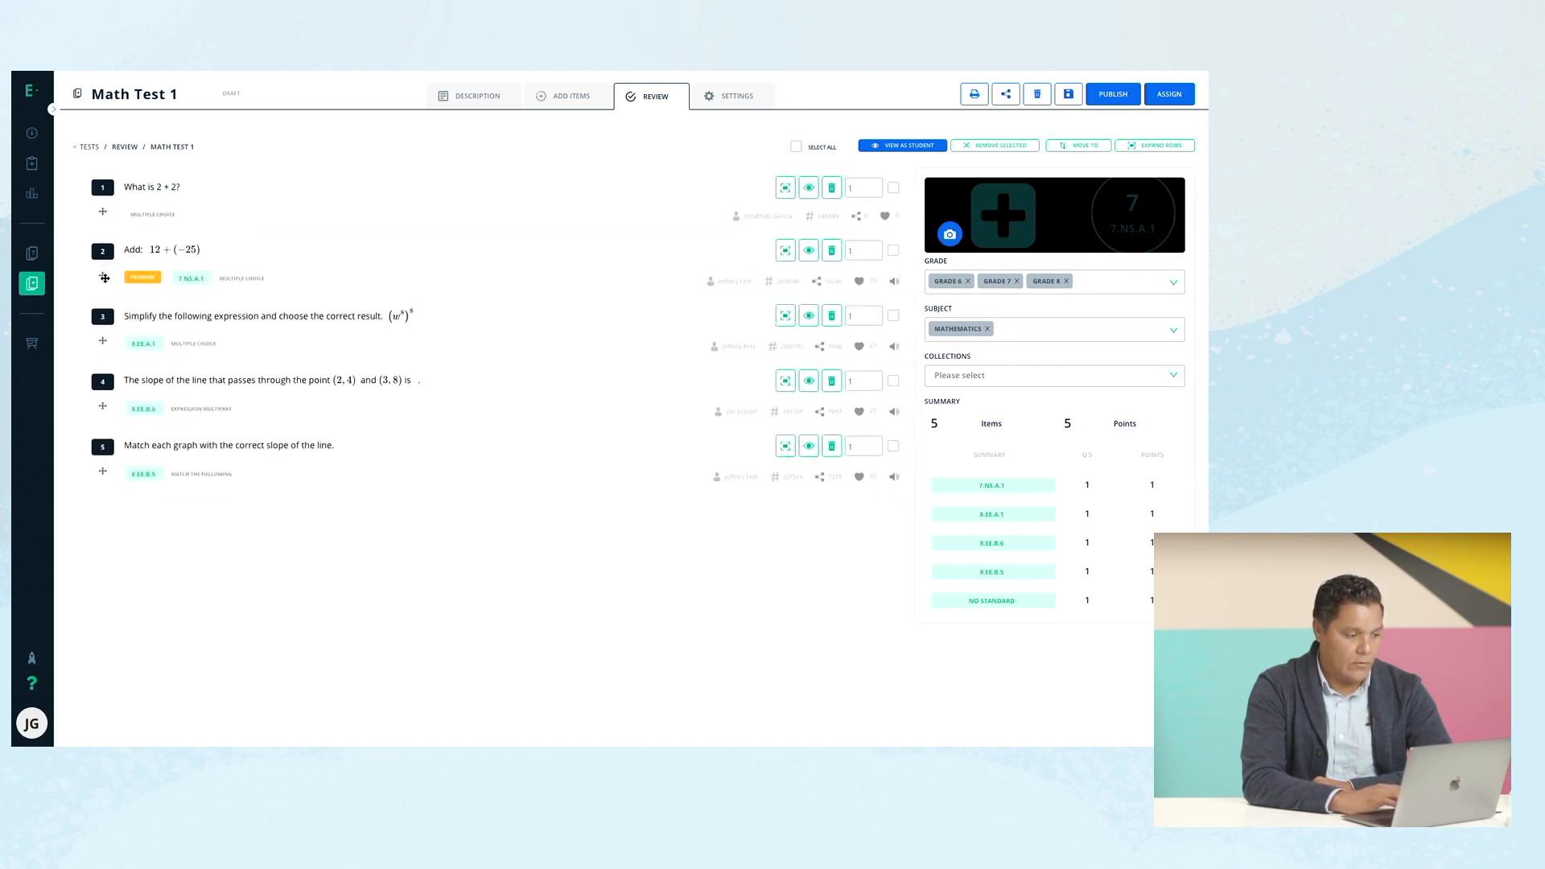
left_click_drag(103, 277, 109, 374)
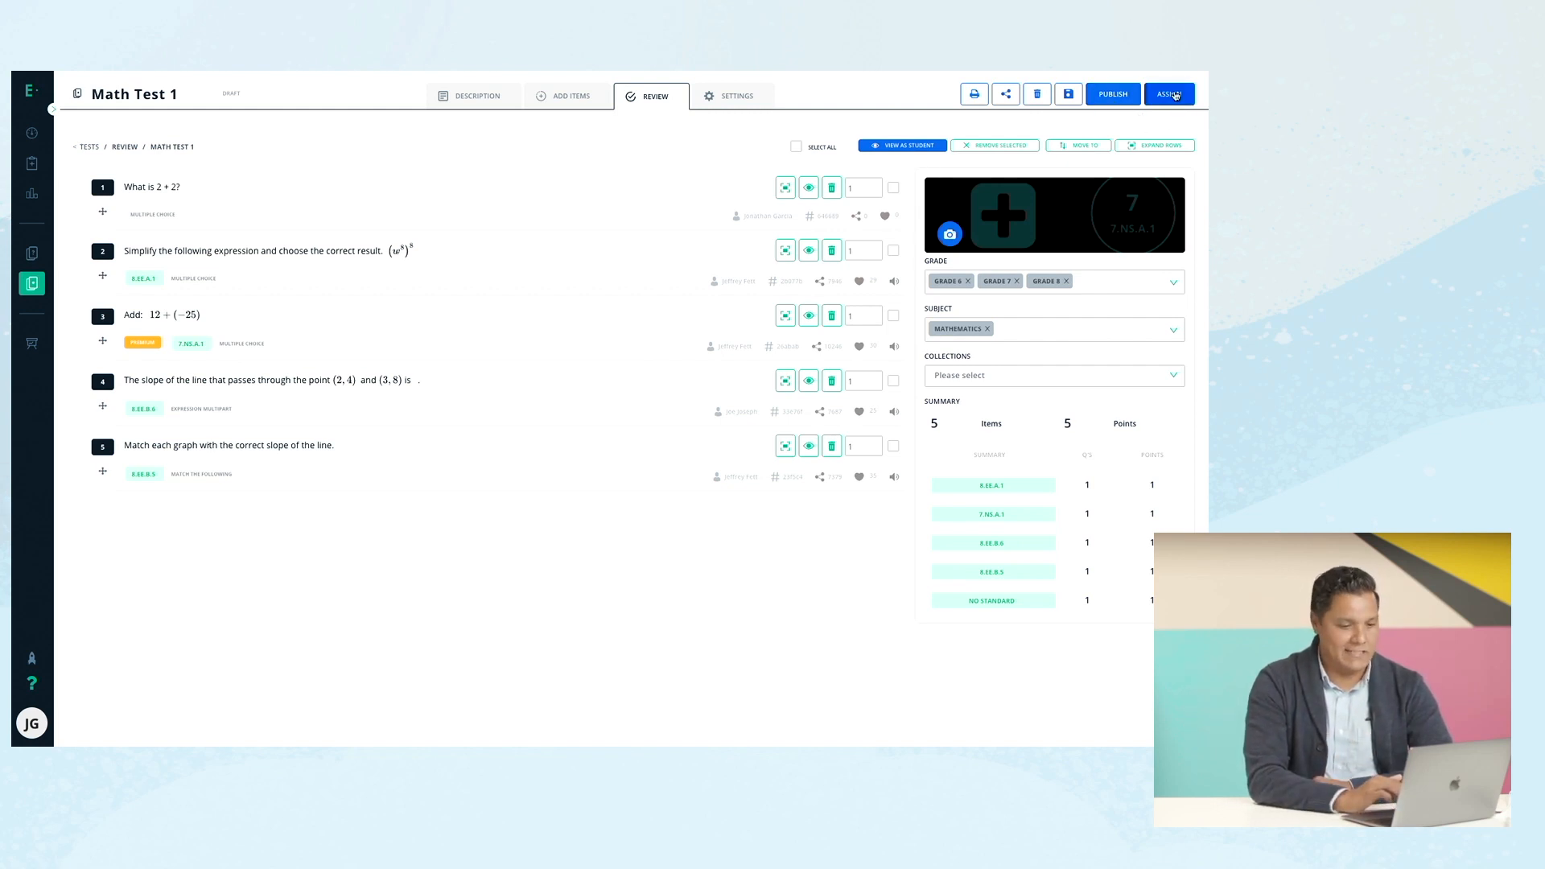
left_click(1170, 94)
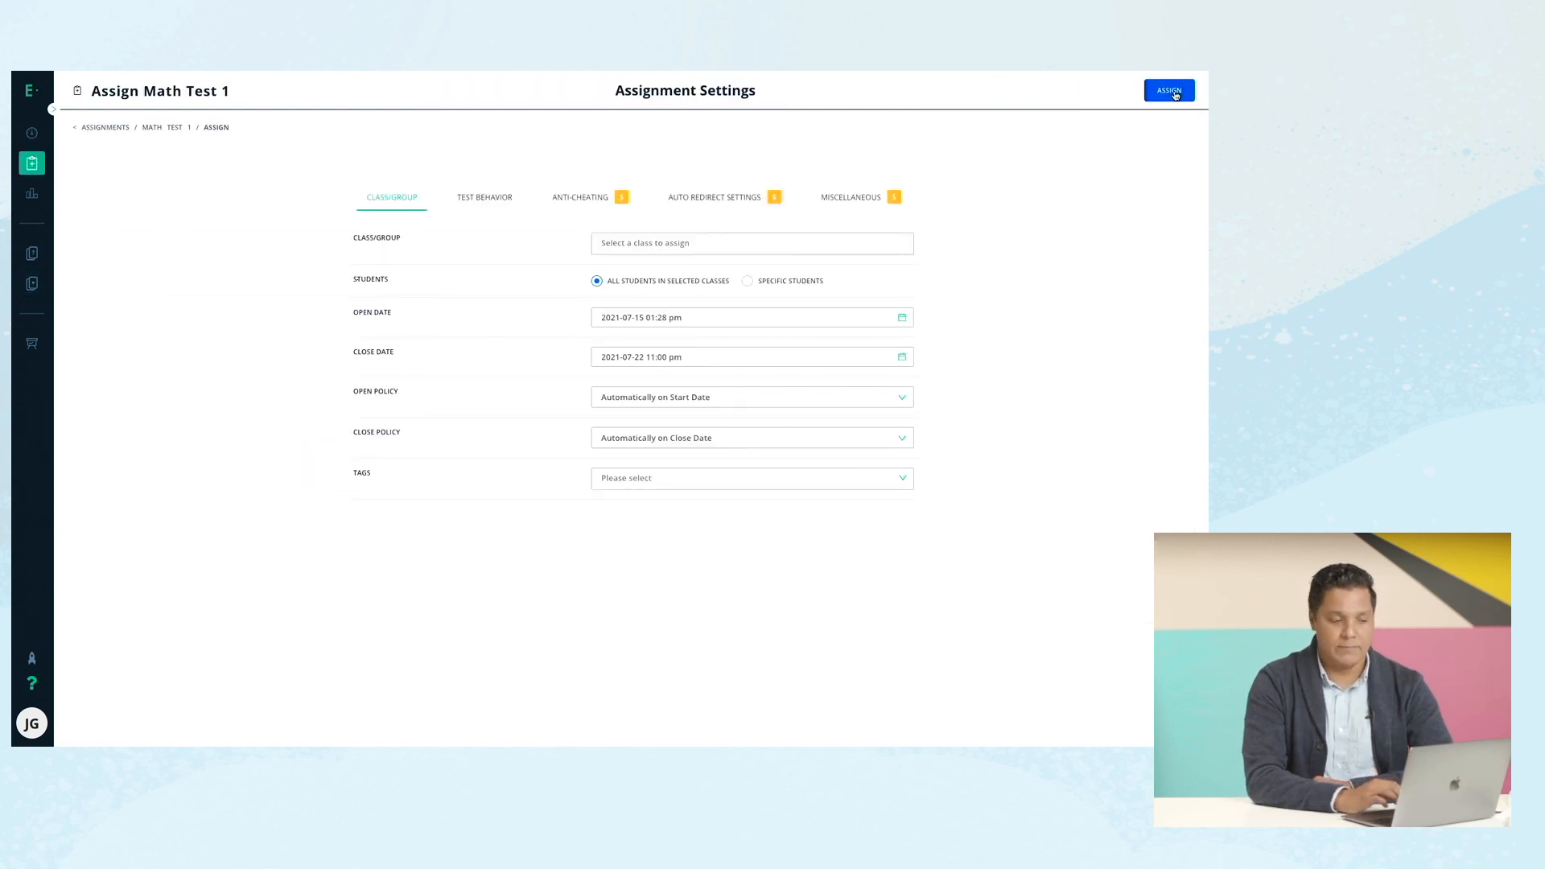
Choose Math Period 1 as the class for Math Test 1's assignment.
left_click(718, 249)
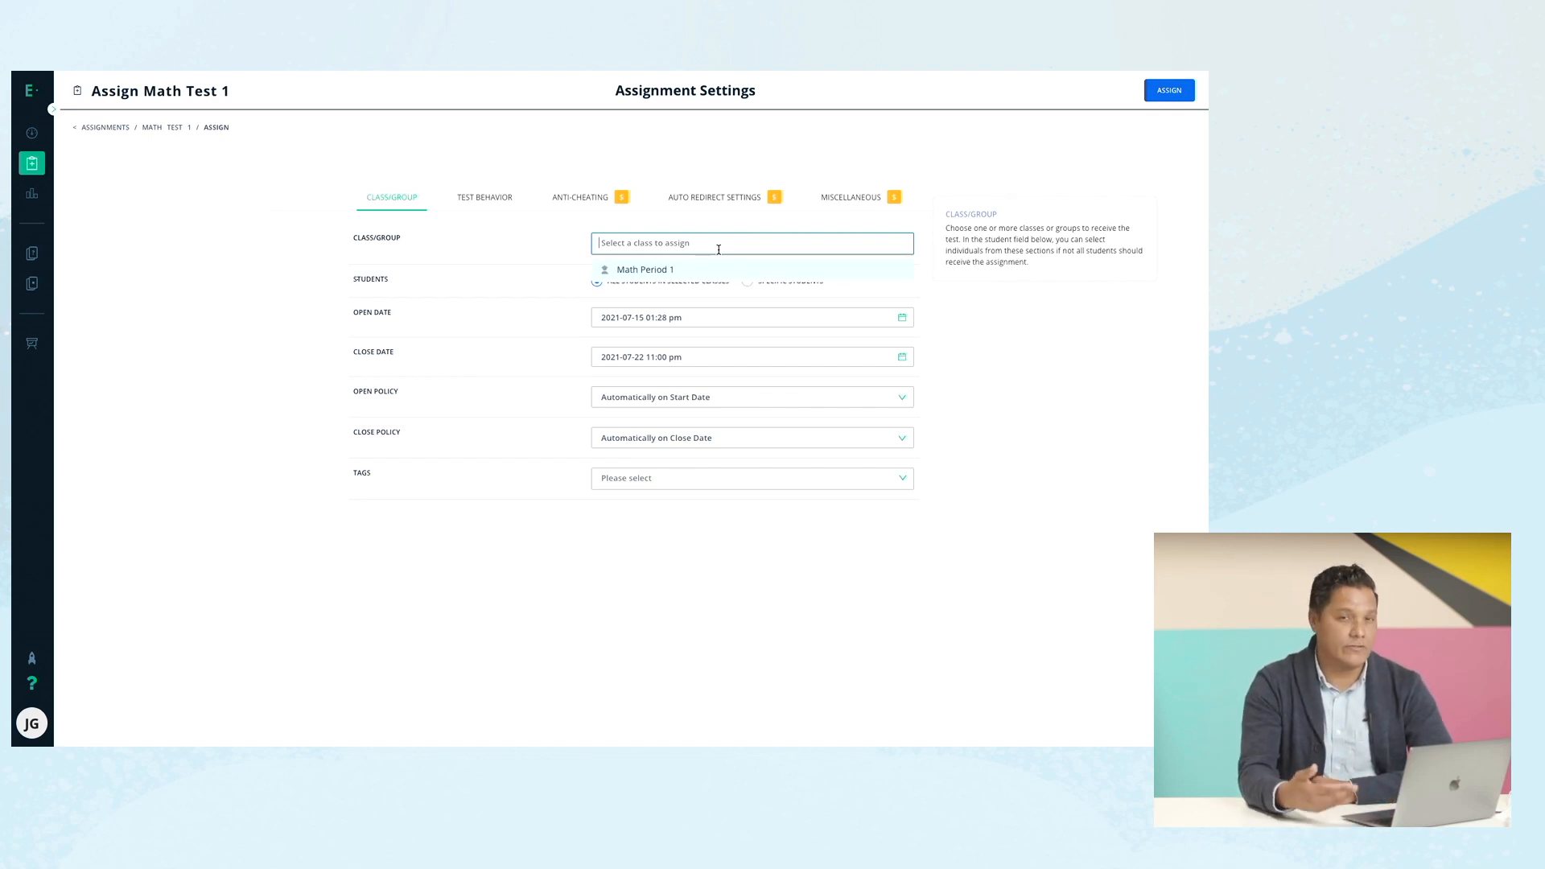
left_click(705, 269)
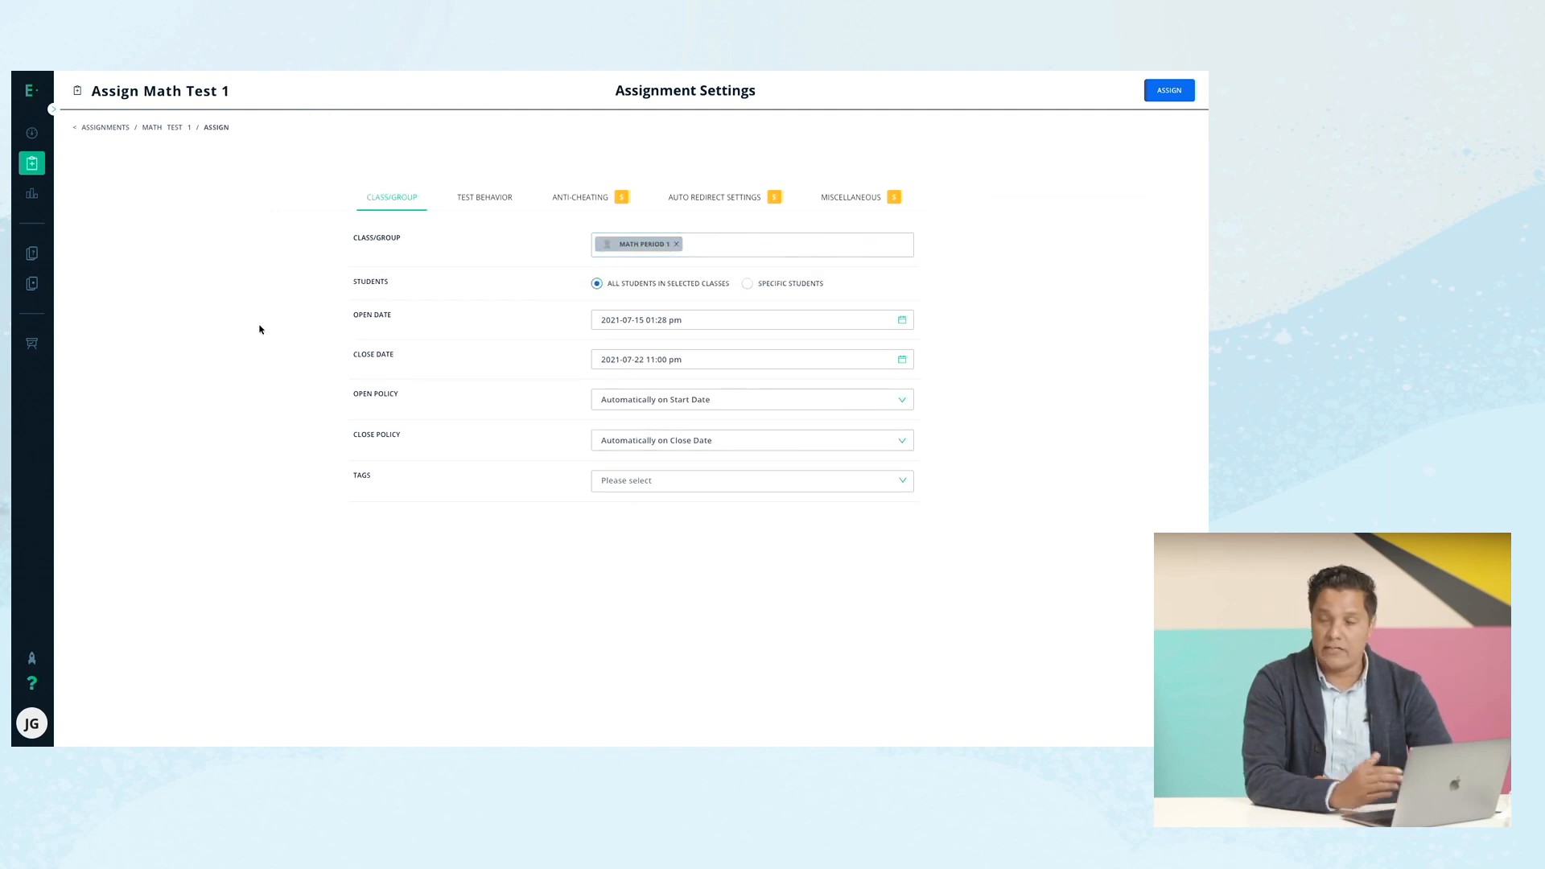
mouse_move(680, 338)
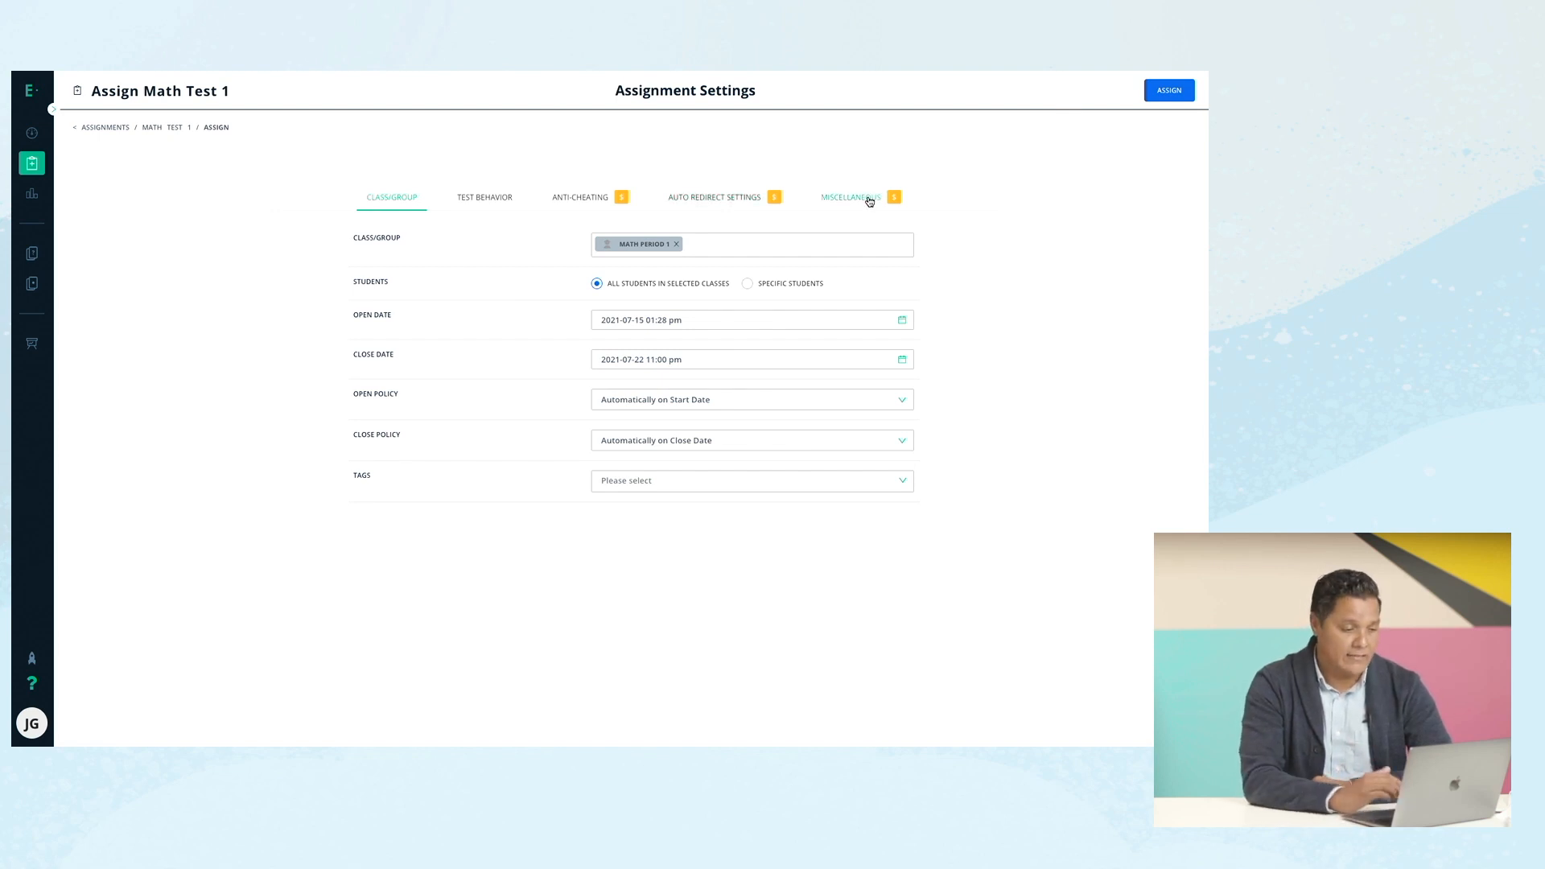
Check the test type options under Test Behavior and assign Math Test 1.
left_click(486, 203)
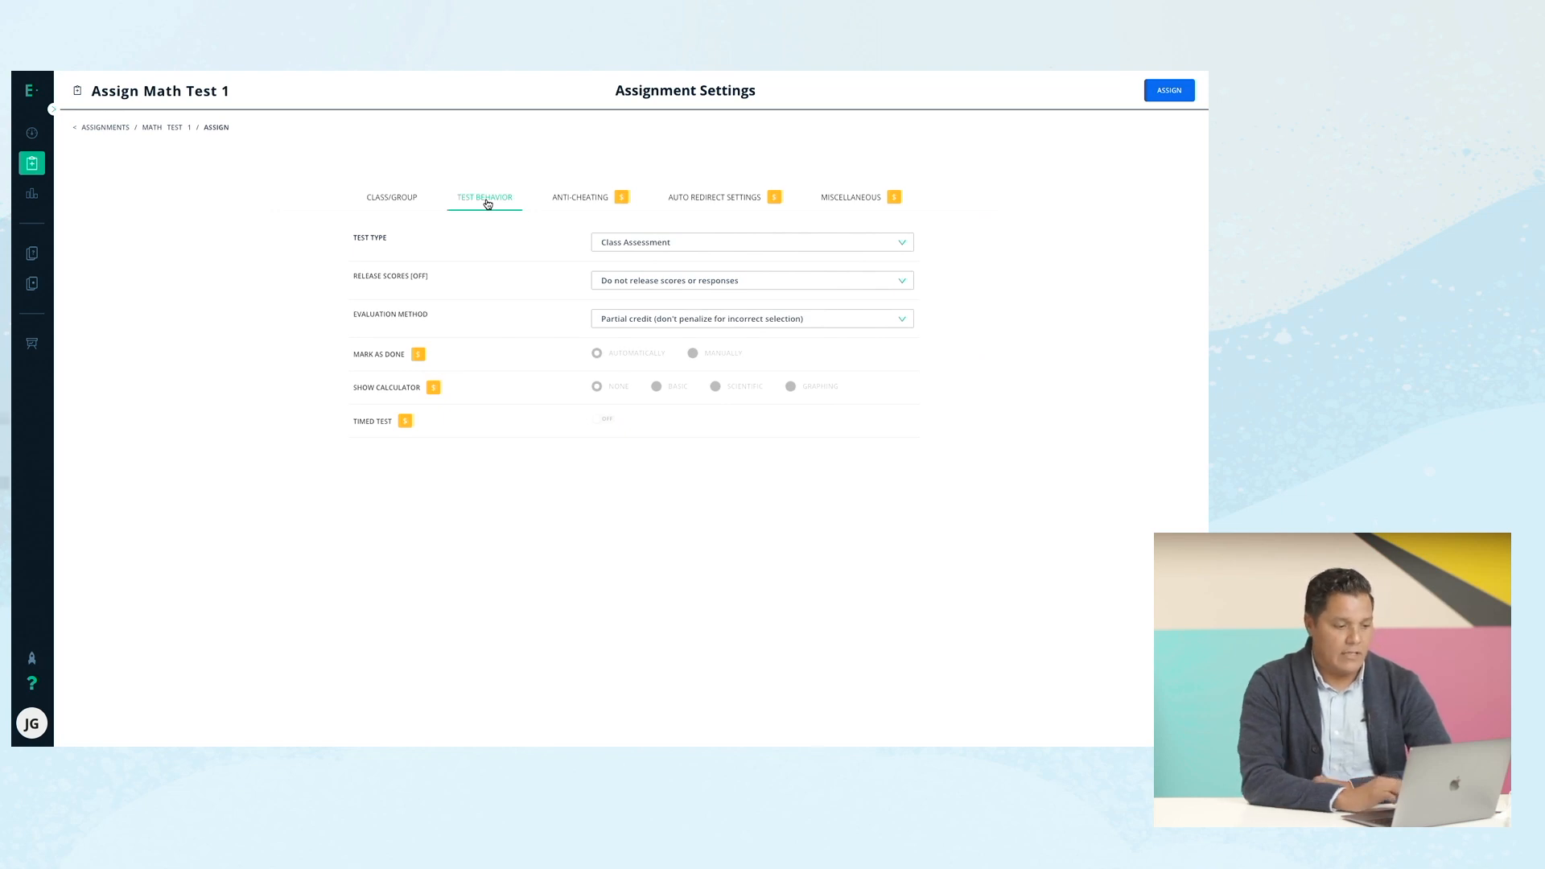
left_click(665, 245)
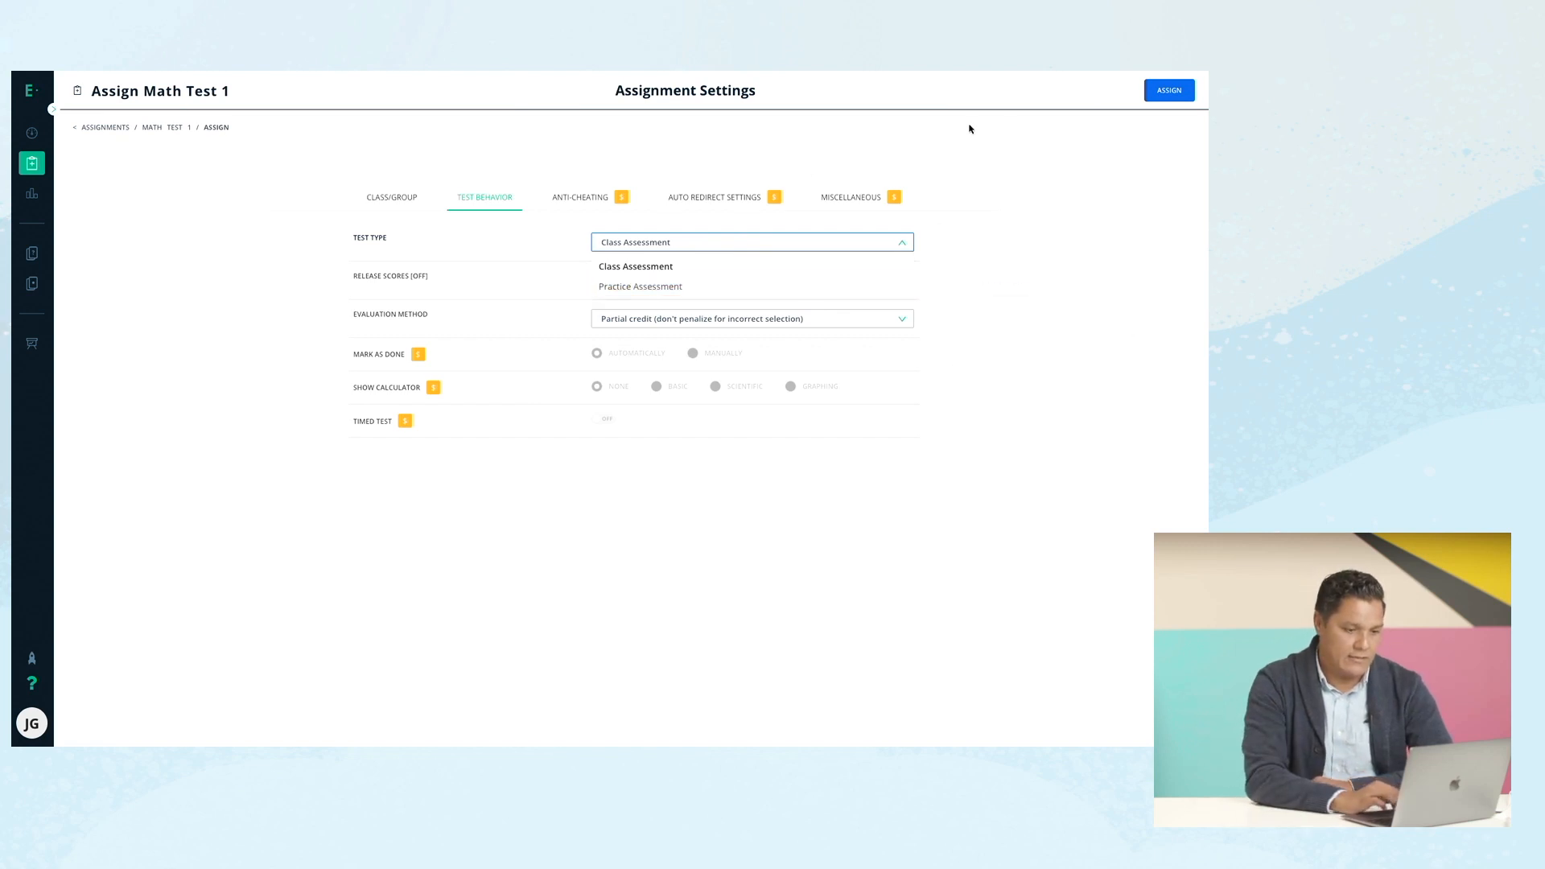
left_click(1167, 92)
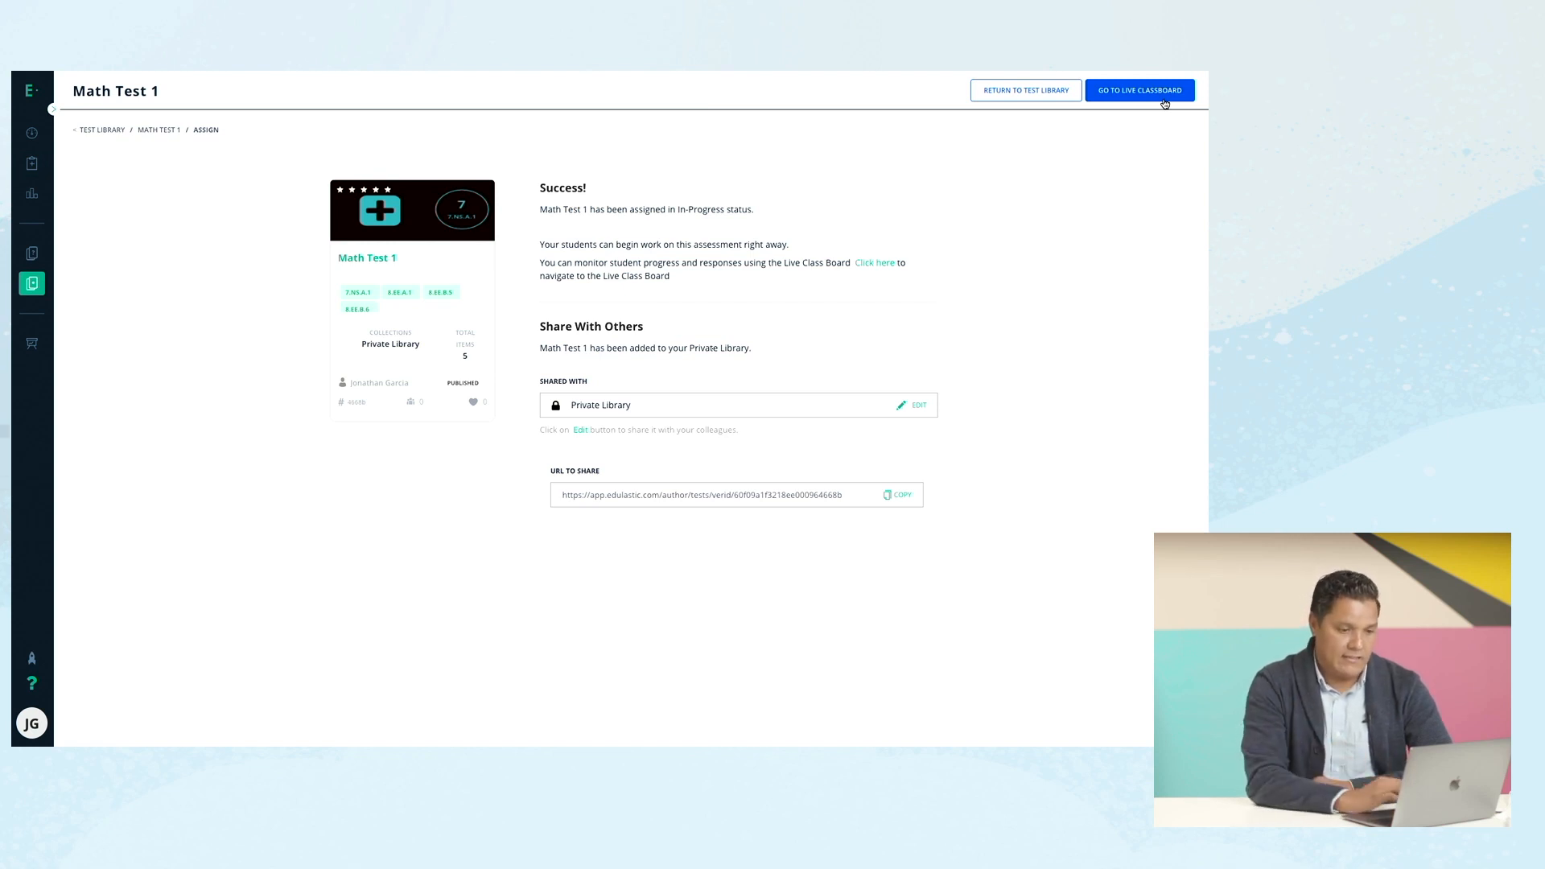
Go to the Live Class Board from the assignment confirmation page.
left_click(1130, 96)
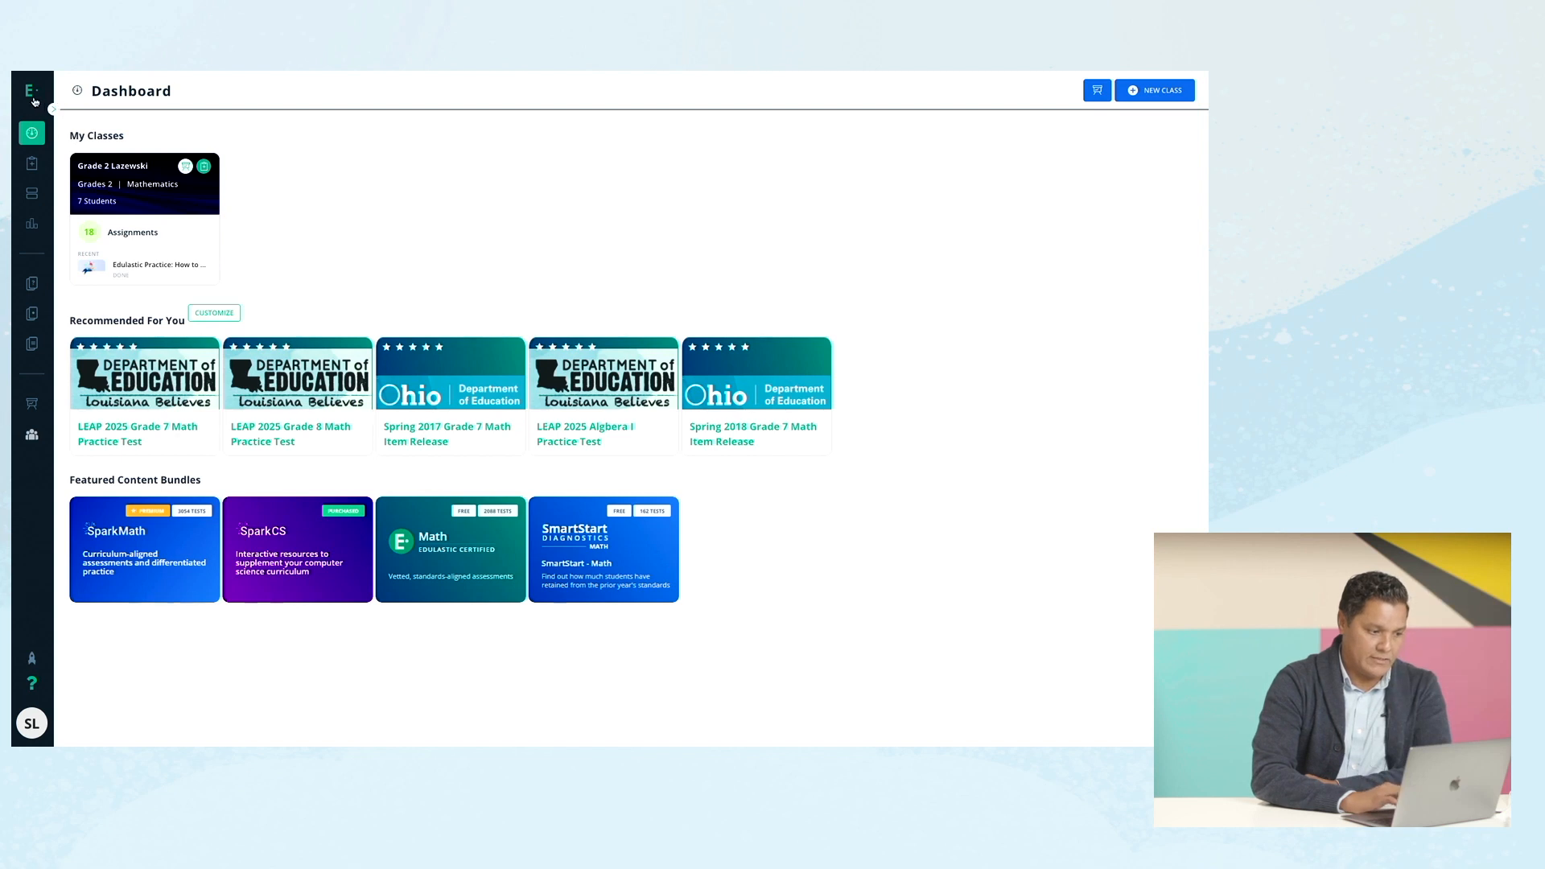
Expand the navigation menu with labels and go to the Assignments list.
mouse_move(35, 100)
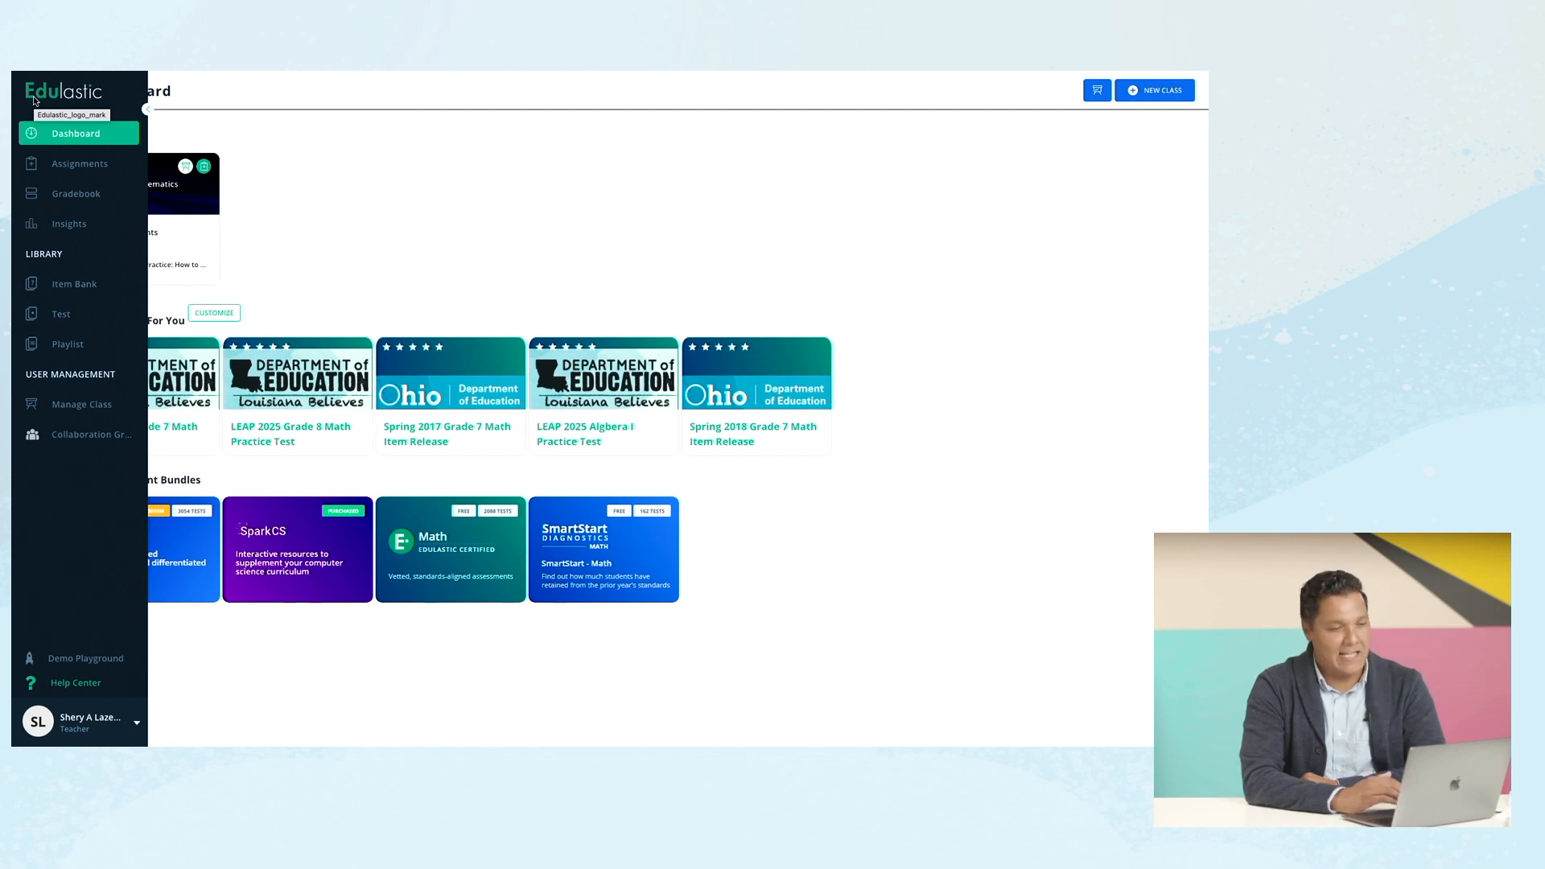
left_click(69, 132)
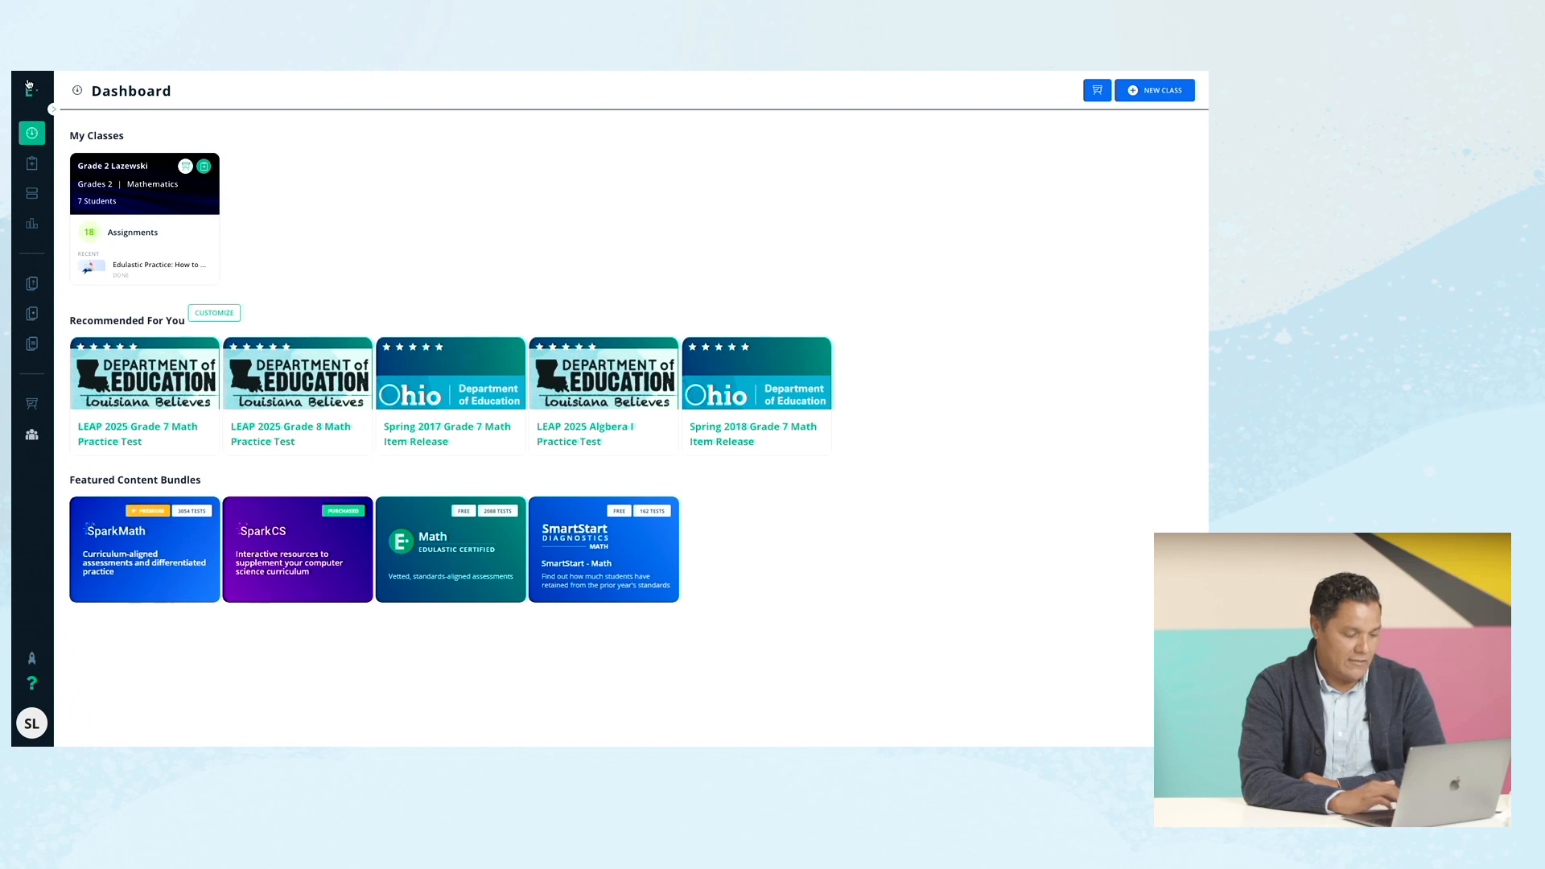
left_click(29, 84)
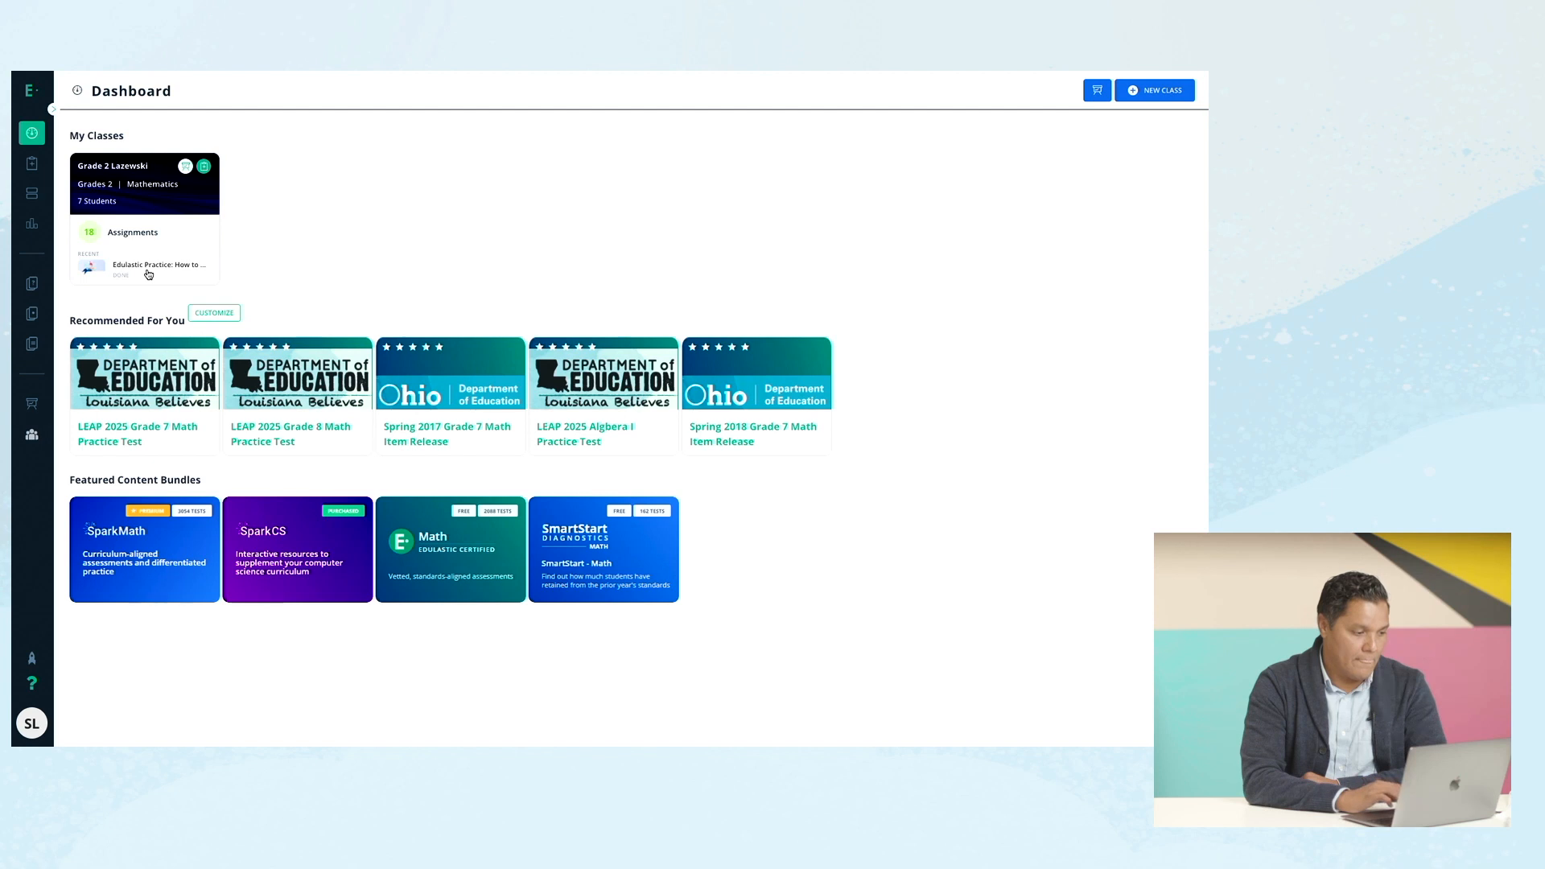
mouse_move(27, 93)
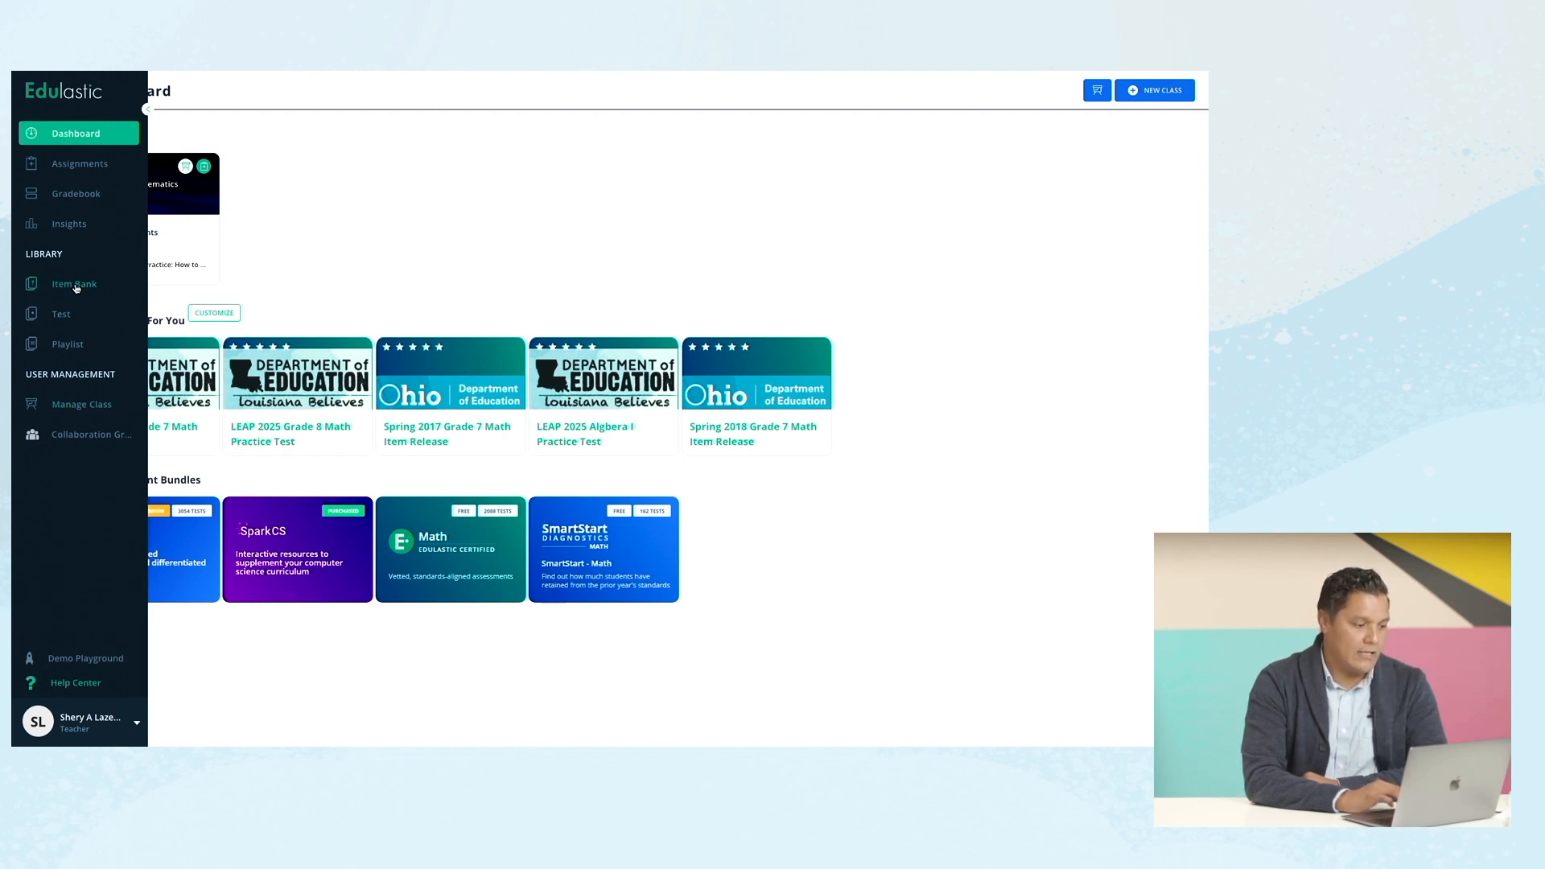
left_click(71, 169)
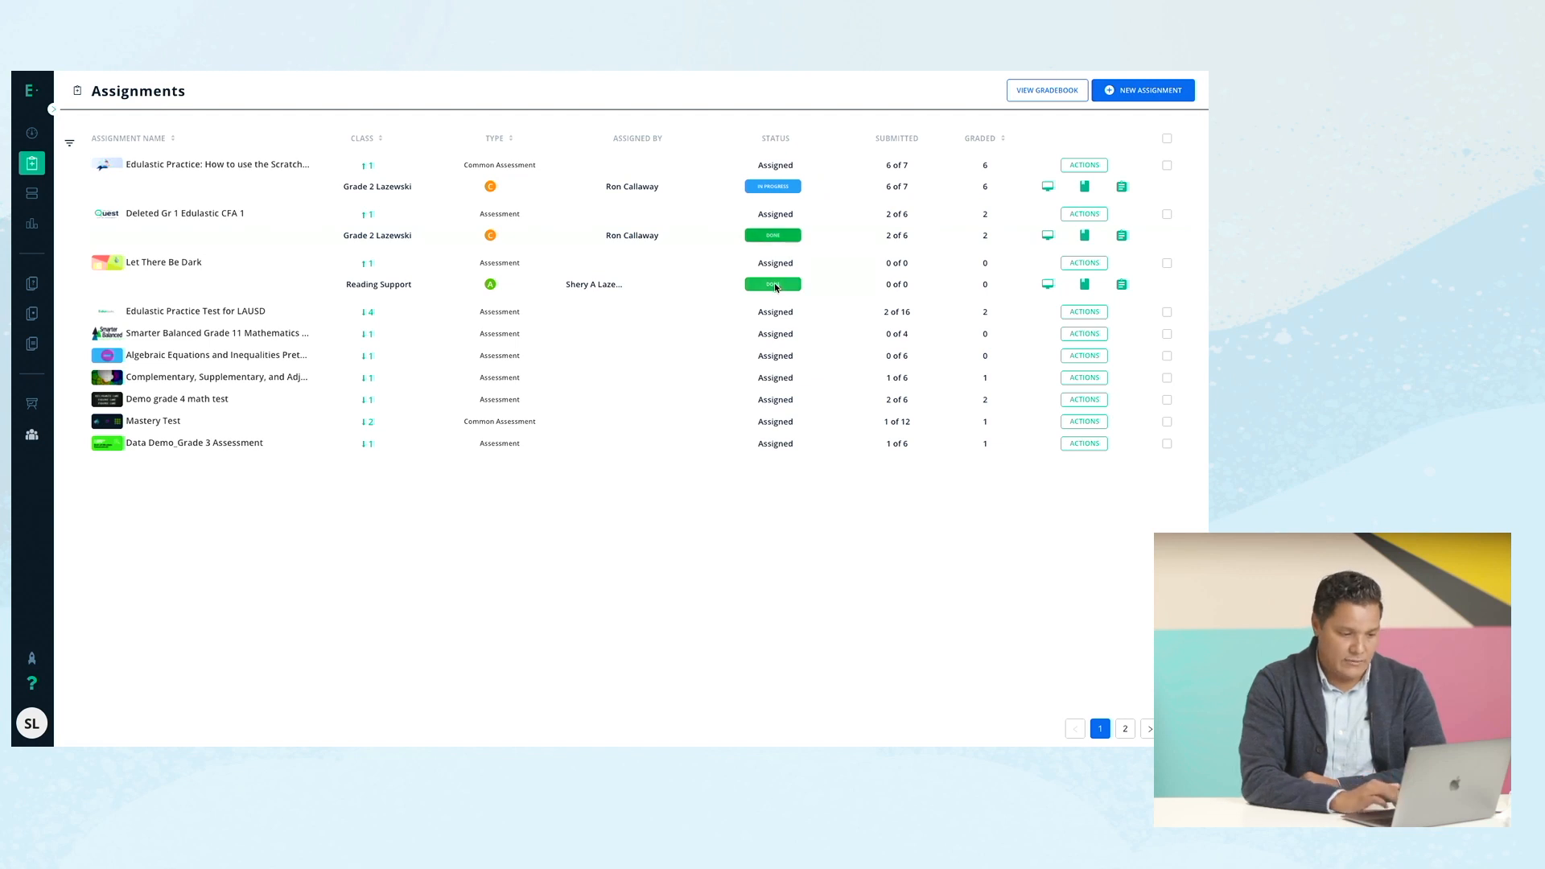
Under the LAUSD row, open the Grade 2 class's Live Class Board for Deleted Gr 1 Edulastic CFA 1.
left_click(703, 315)
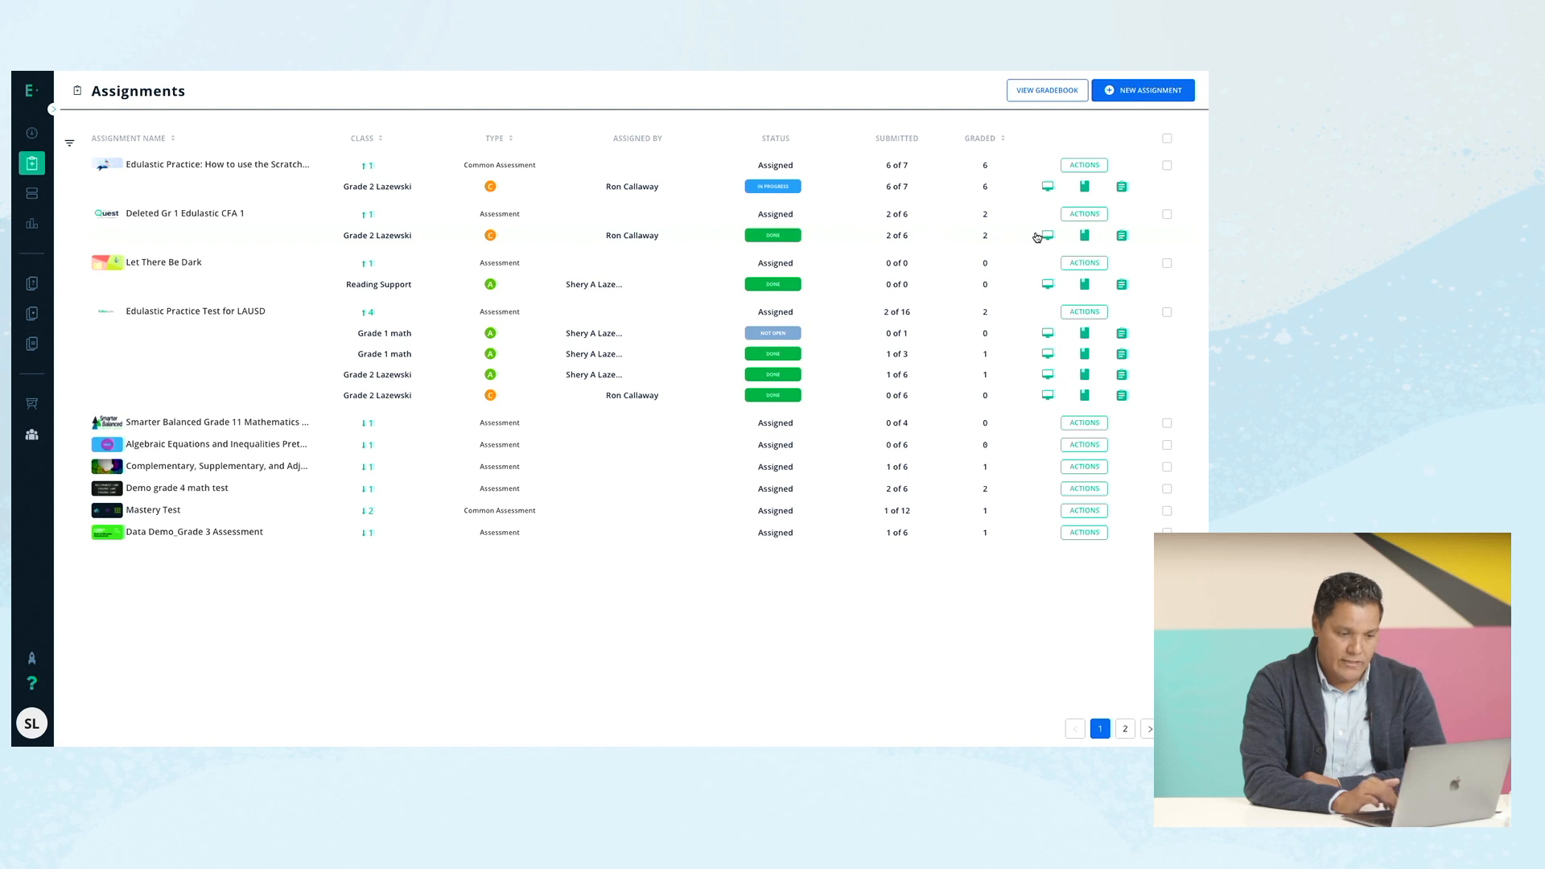
left_click(1088, 215)
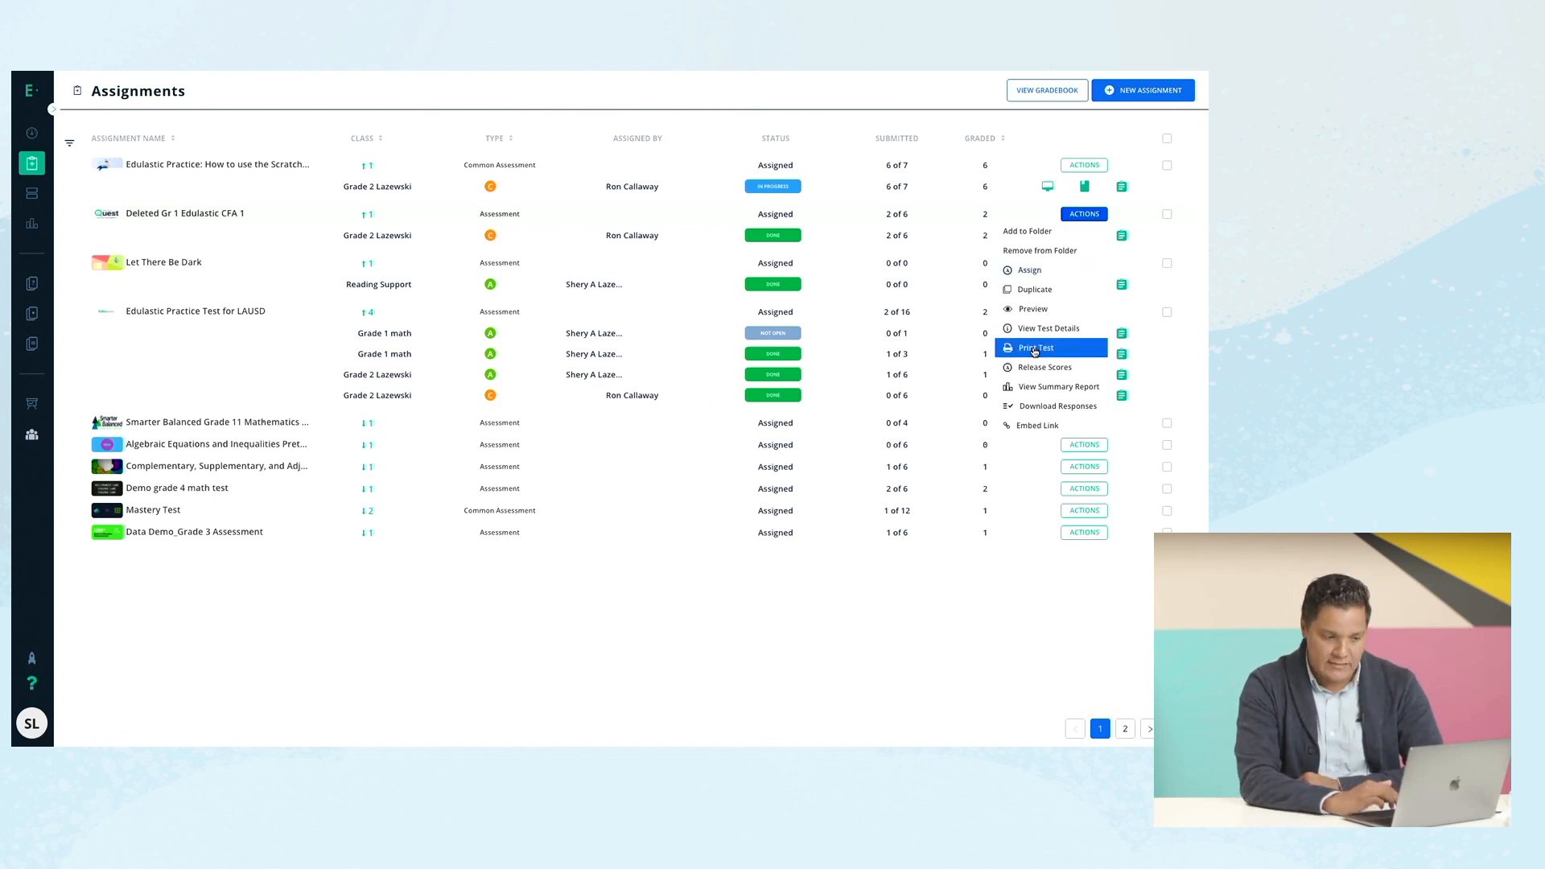
left_click(1198, 257)
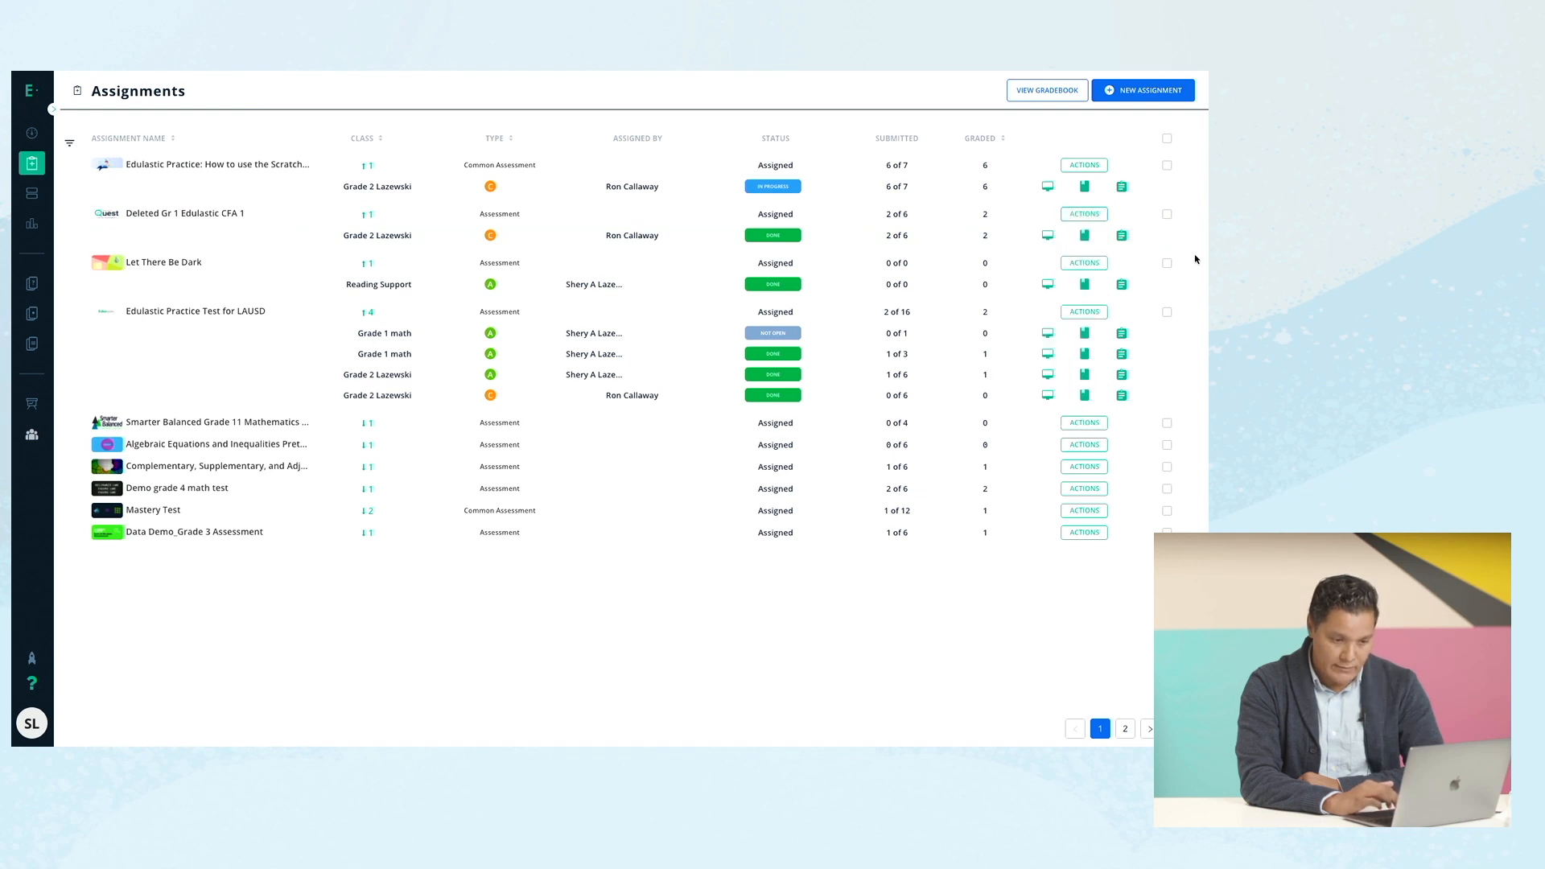
left_click(1048, 235)
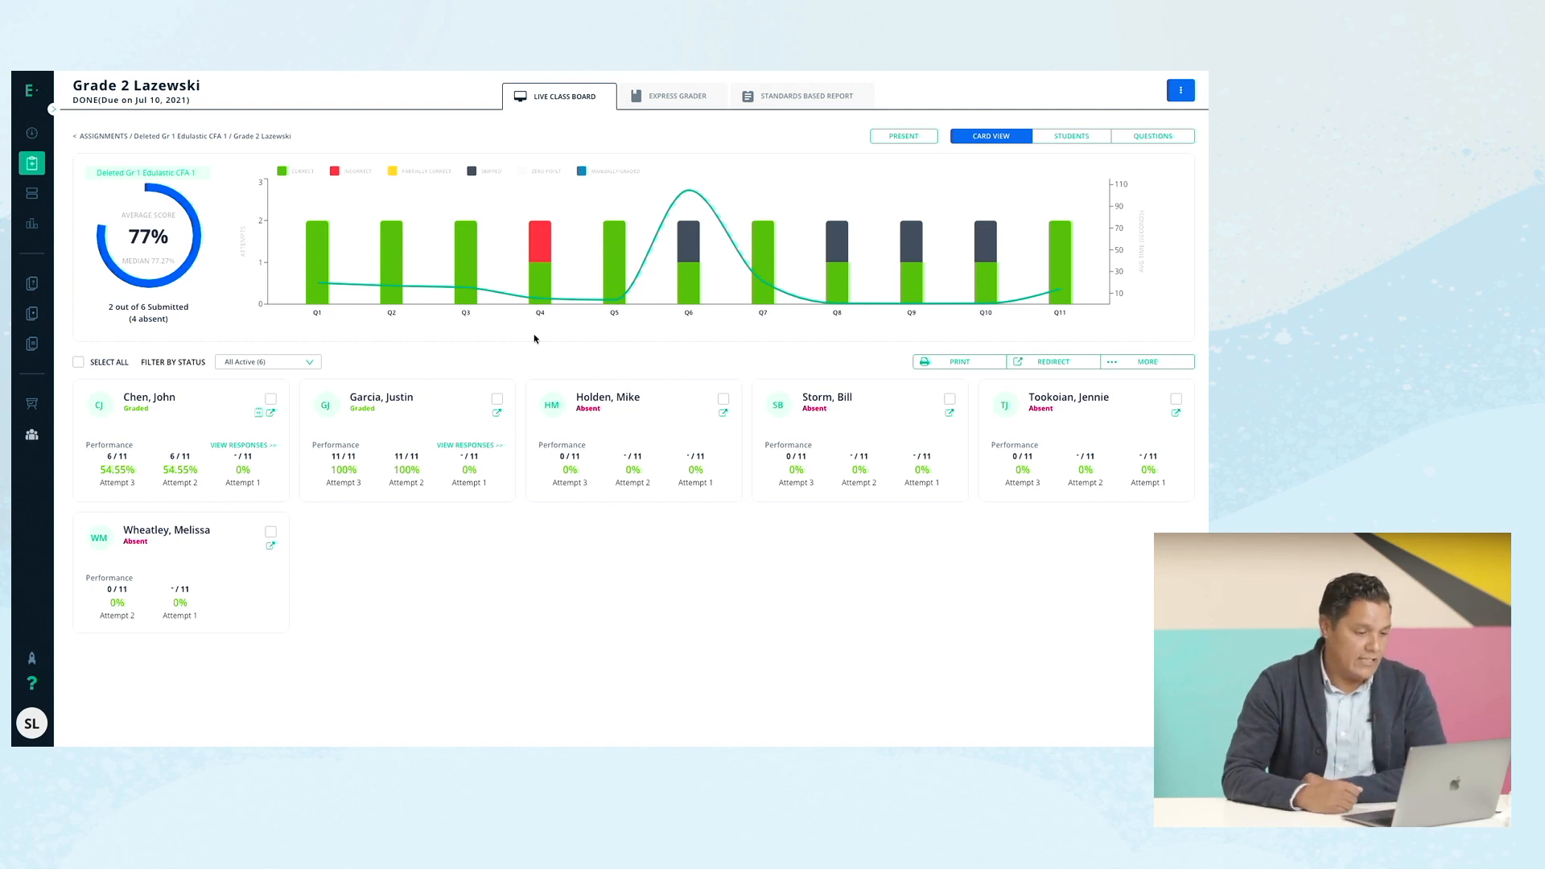
Switch to the Question 6 view to see the 10-cookies sharing item and student answers.
mouse_move(687, 196)
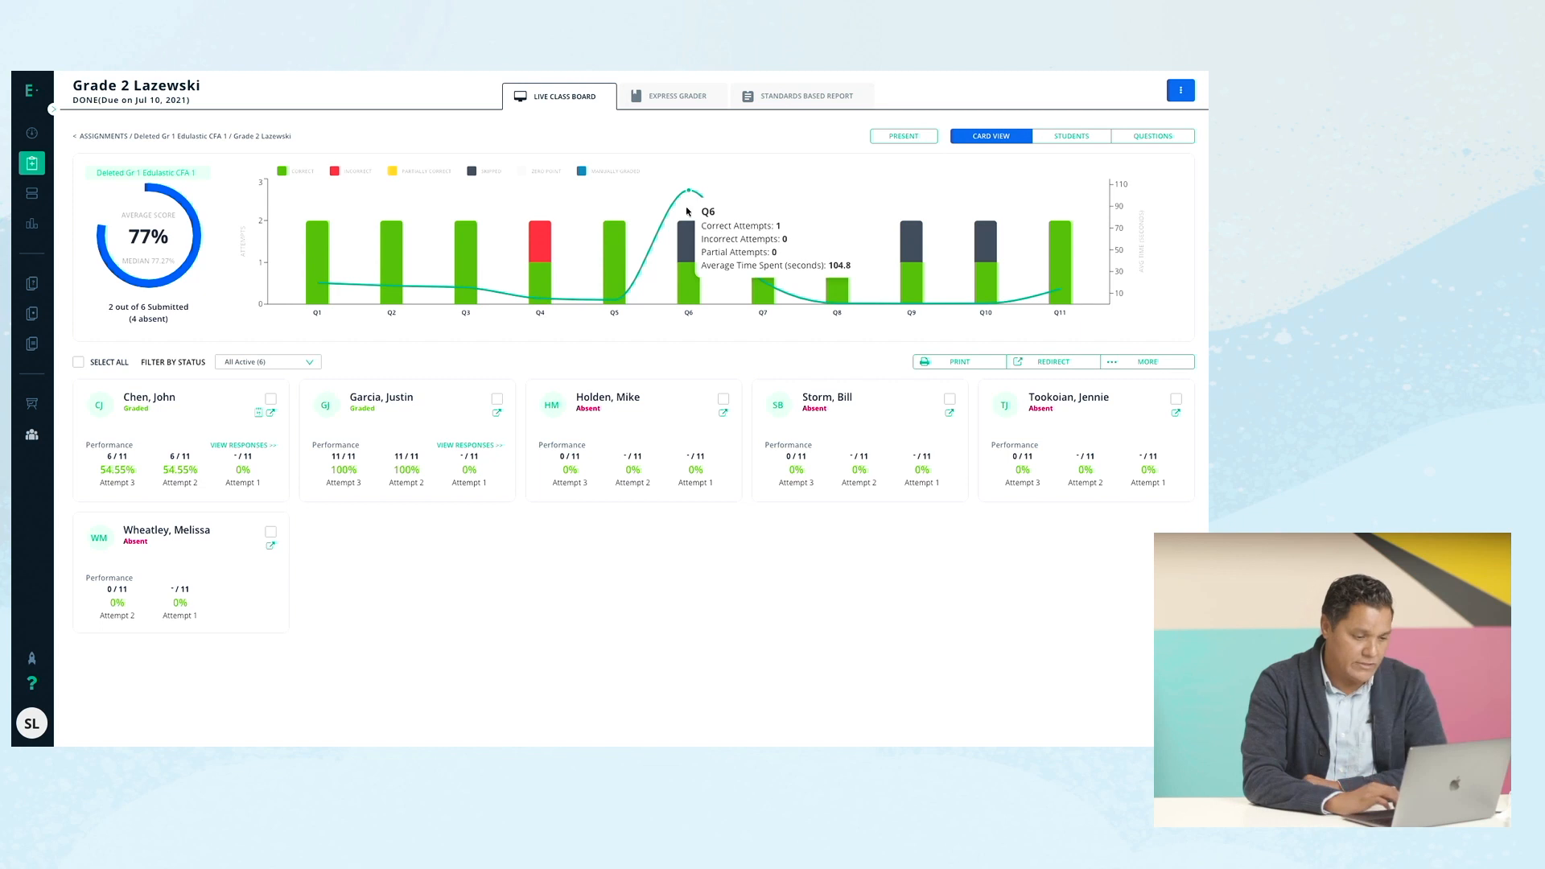
left_click(688, 276)
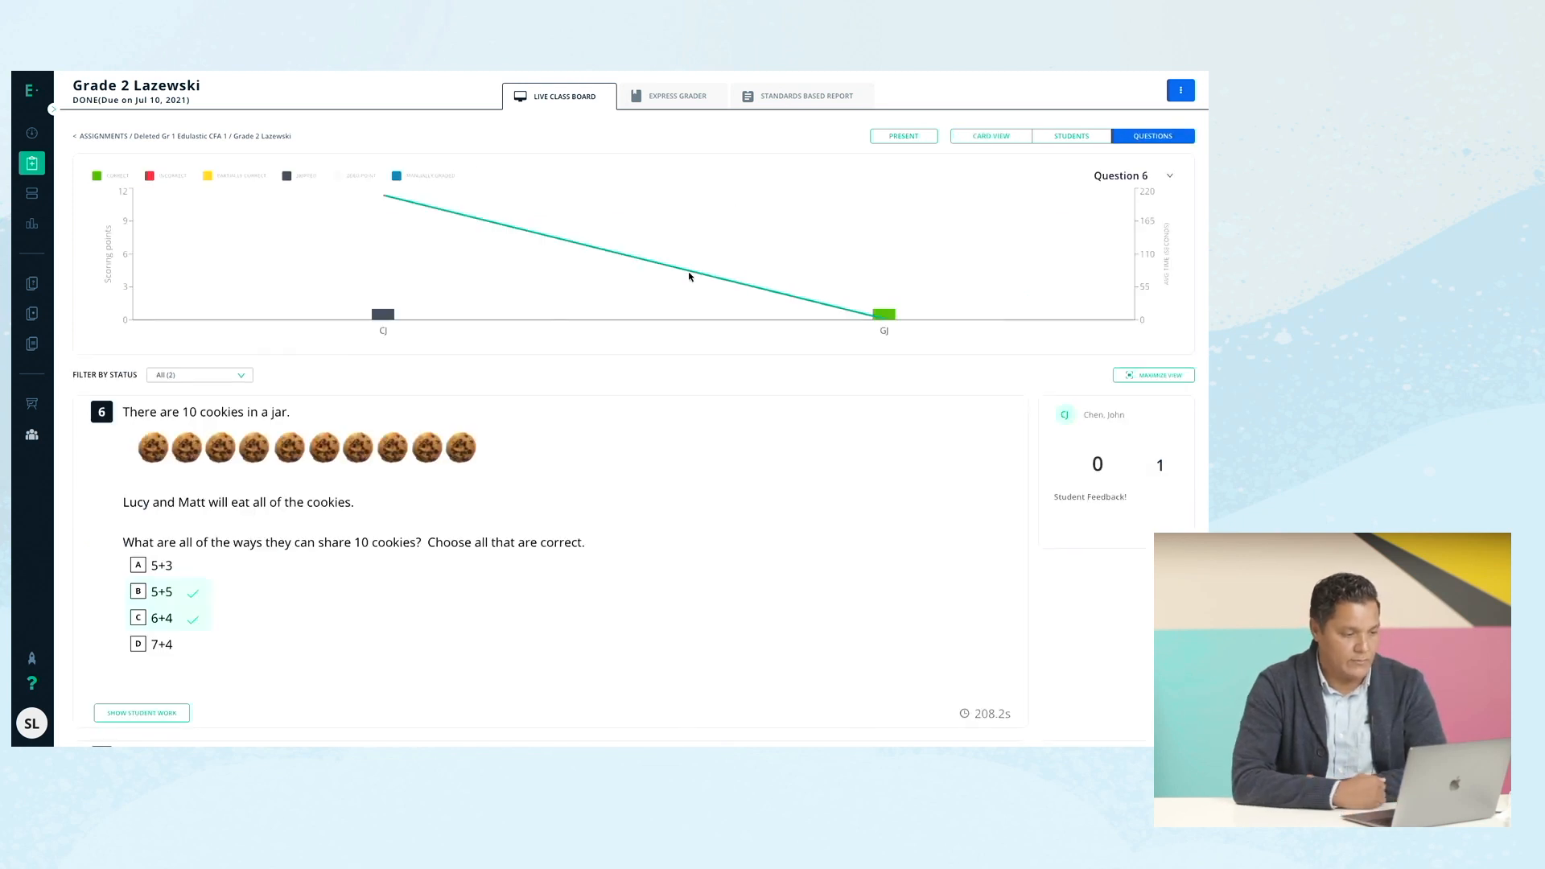
mouse_move(890, 311)
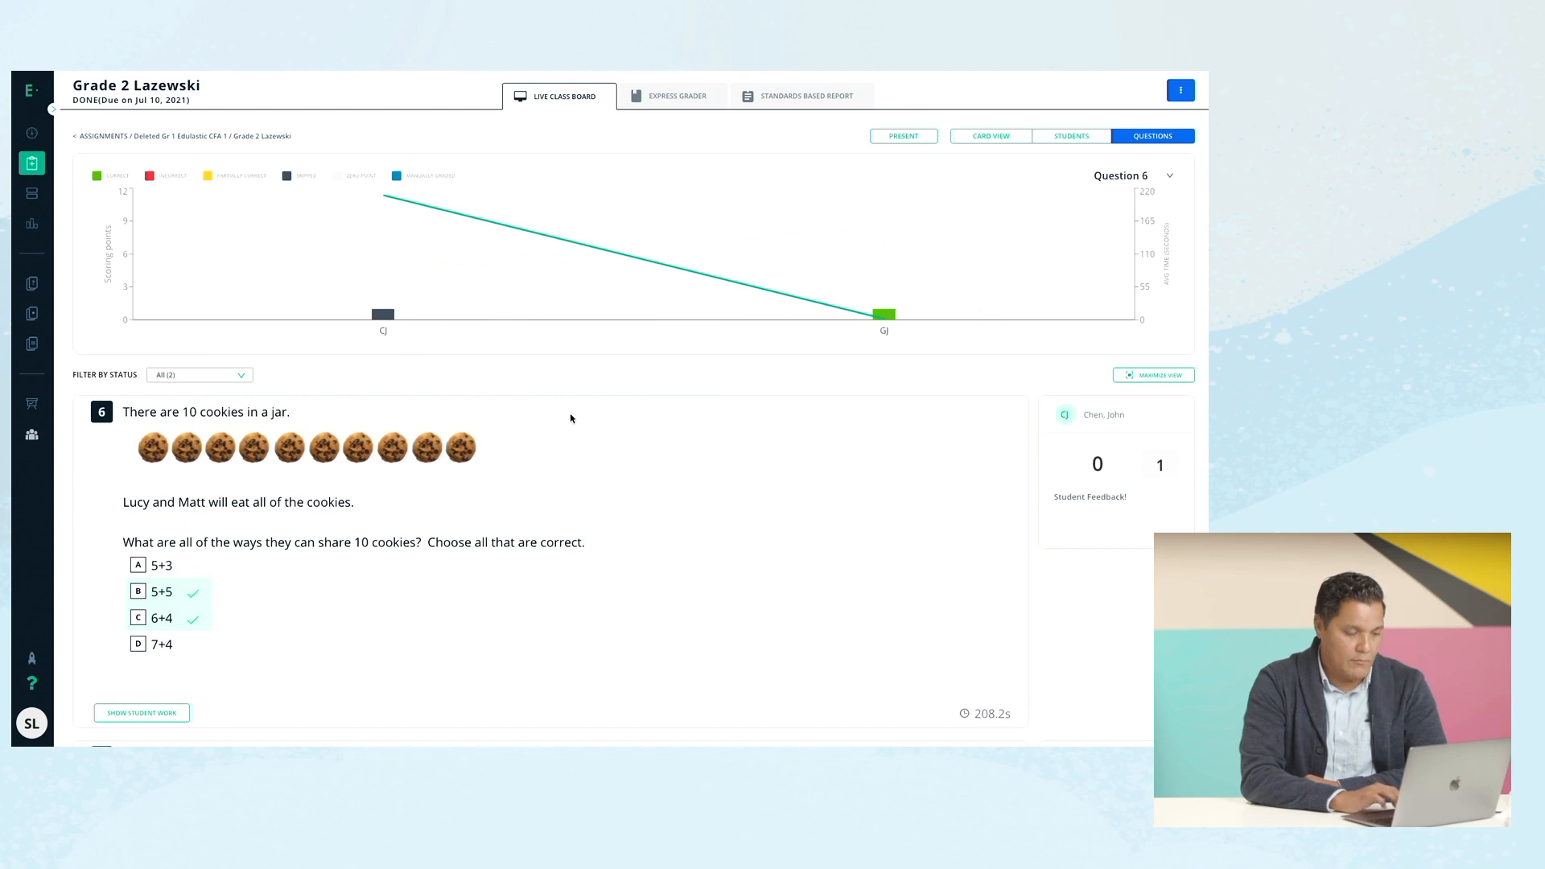
scroll(571, 418, "down", 3)
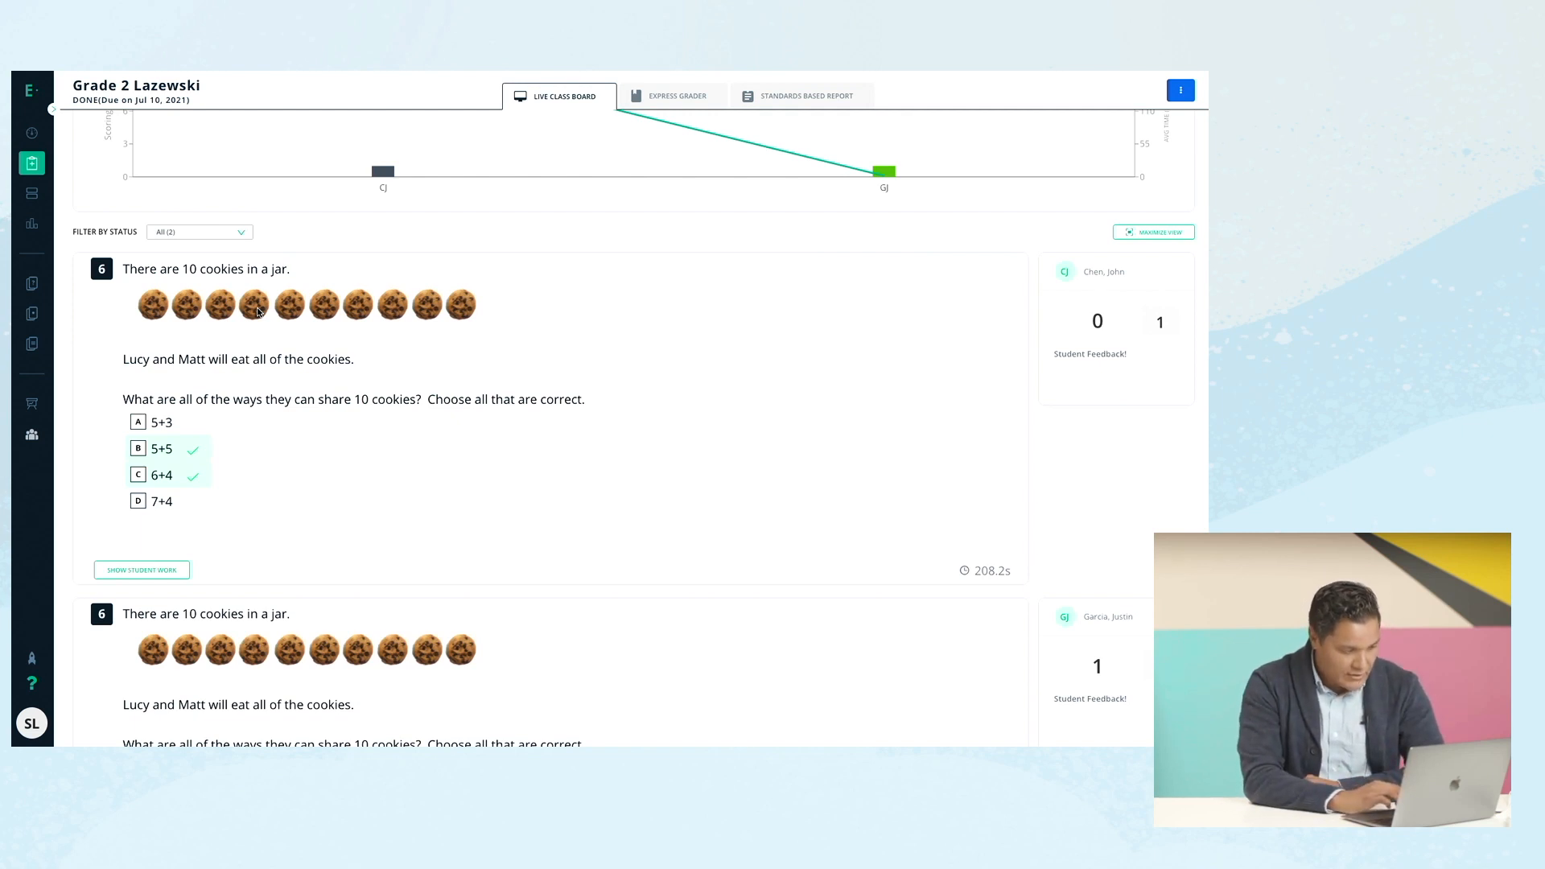
scroll(454, 429, "down", 2)
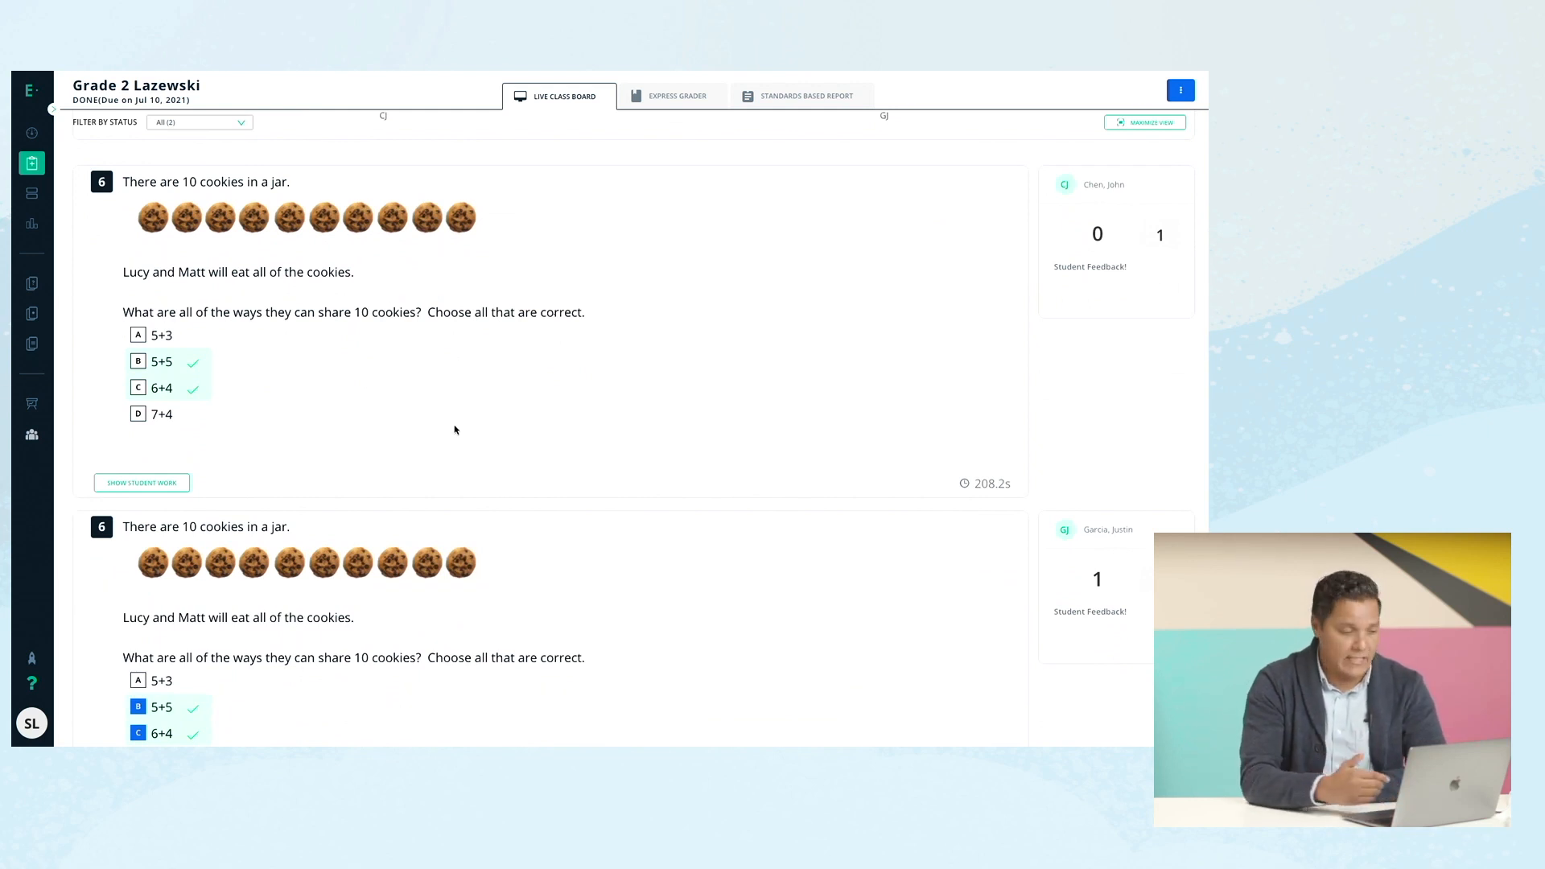
scroll(454, 429, "down", 2)
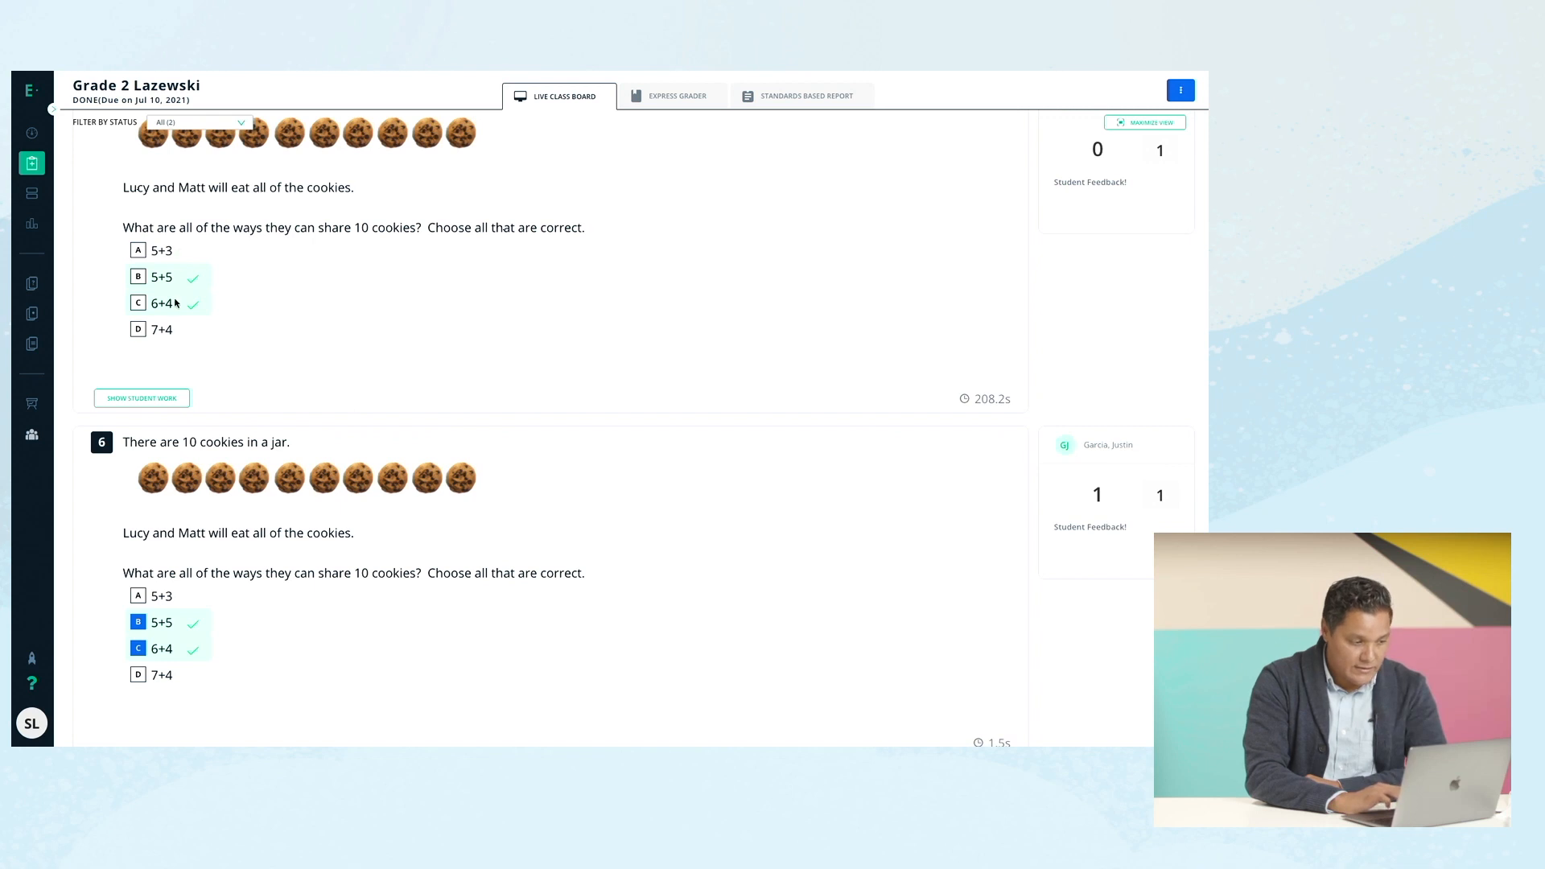
scroll(272, 474, "down", 1)
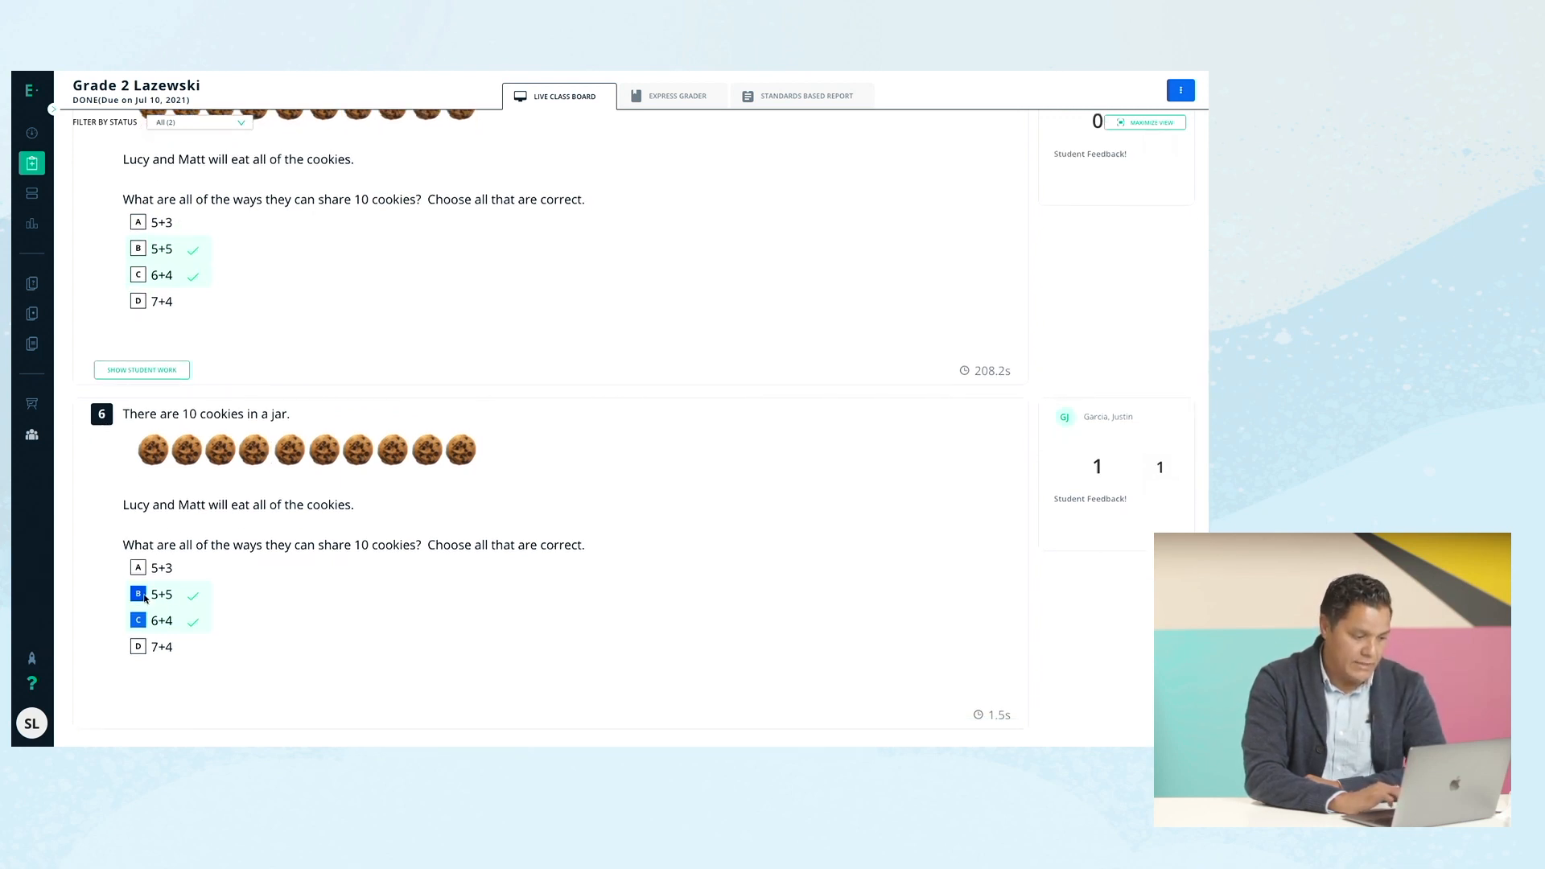
scroll(379, 580, "up", 3)
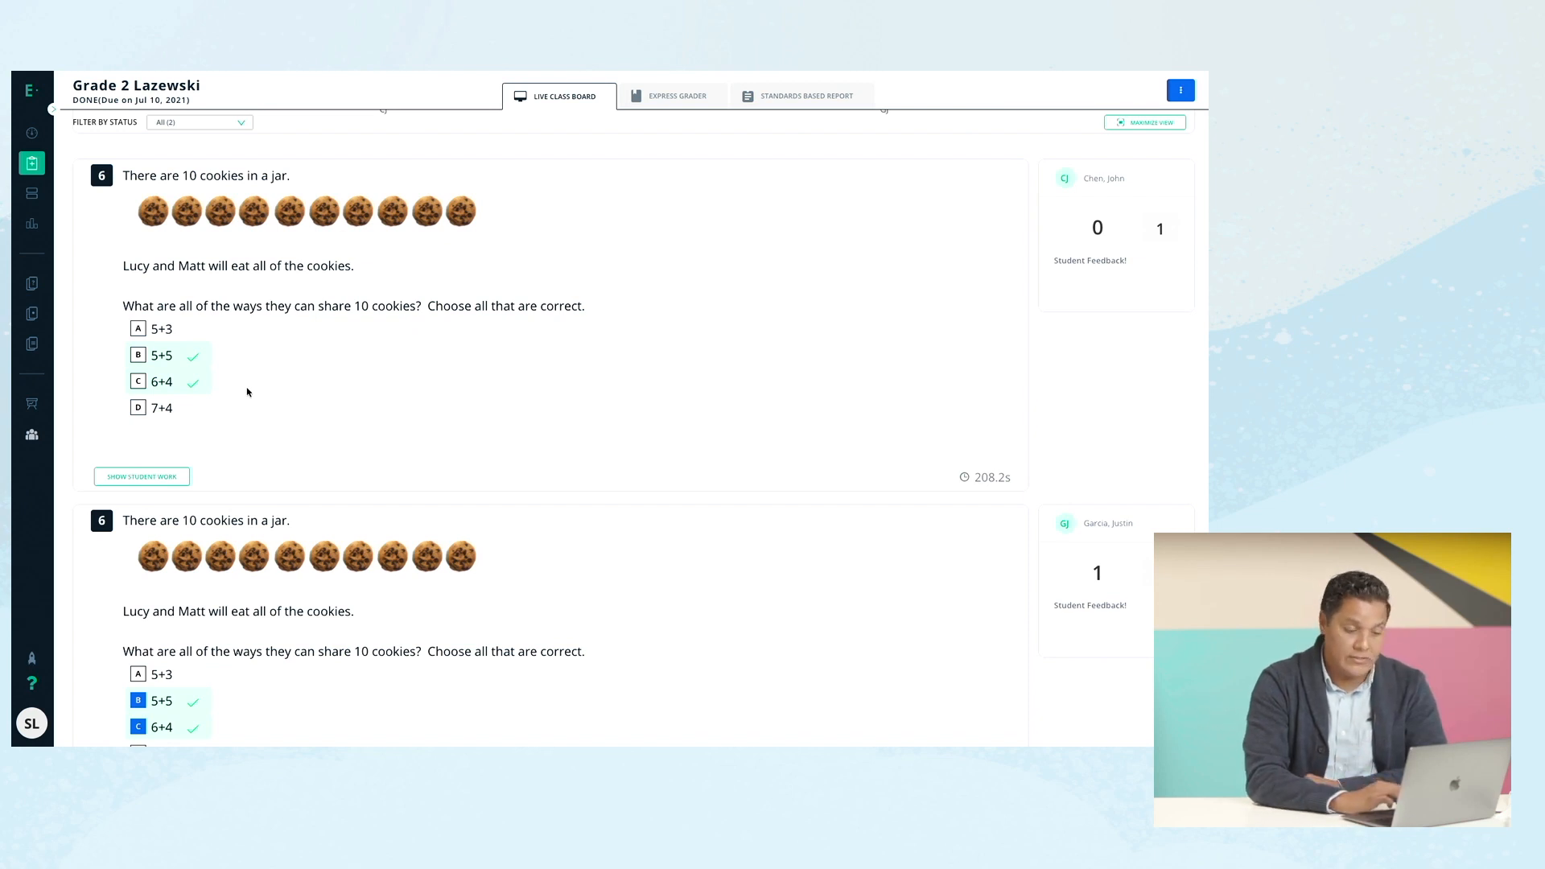
left_click(160, 477)
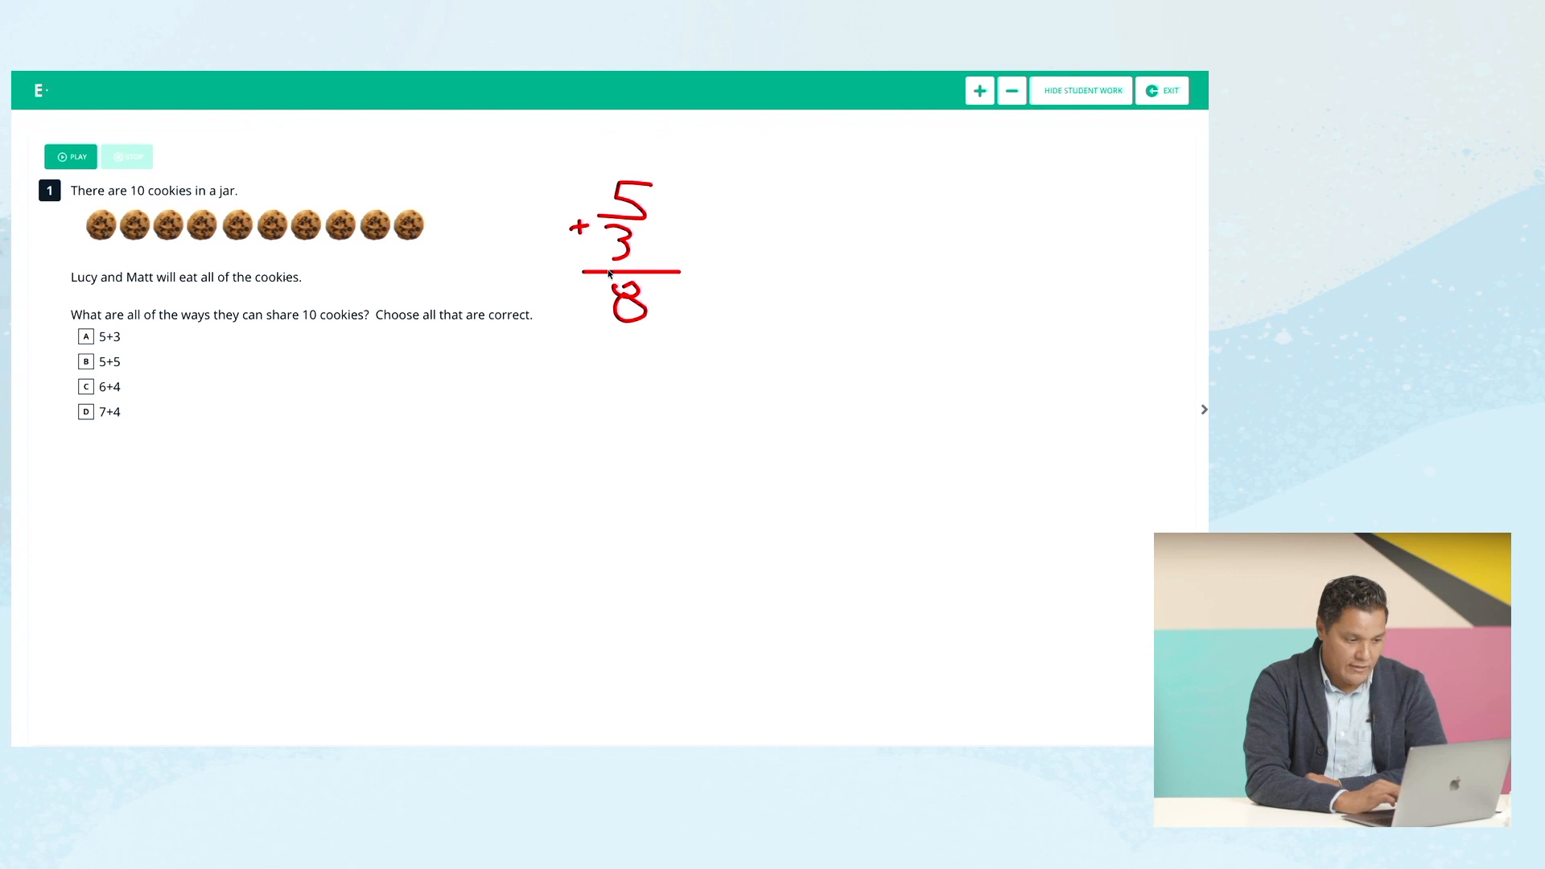
left_click(1082, 93)
left_click(1082, 98)
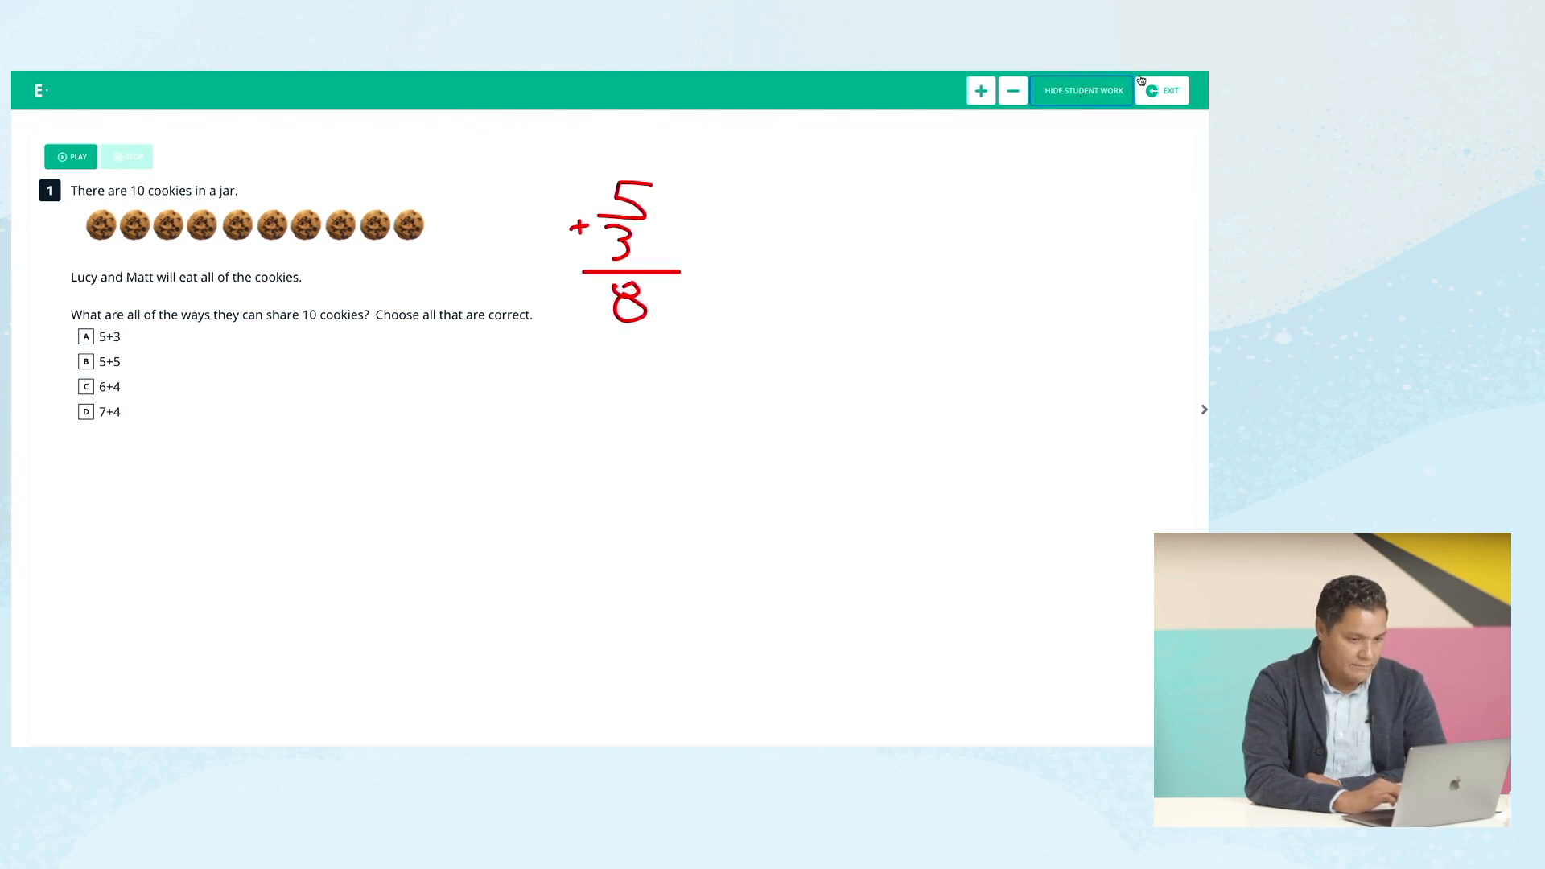
mouse_move(1161, 92)
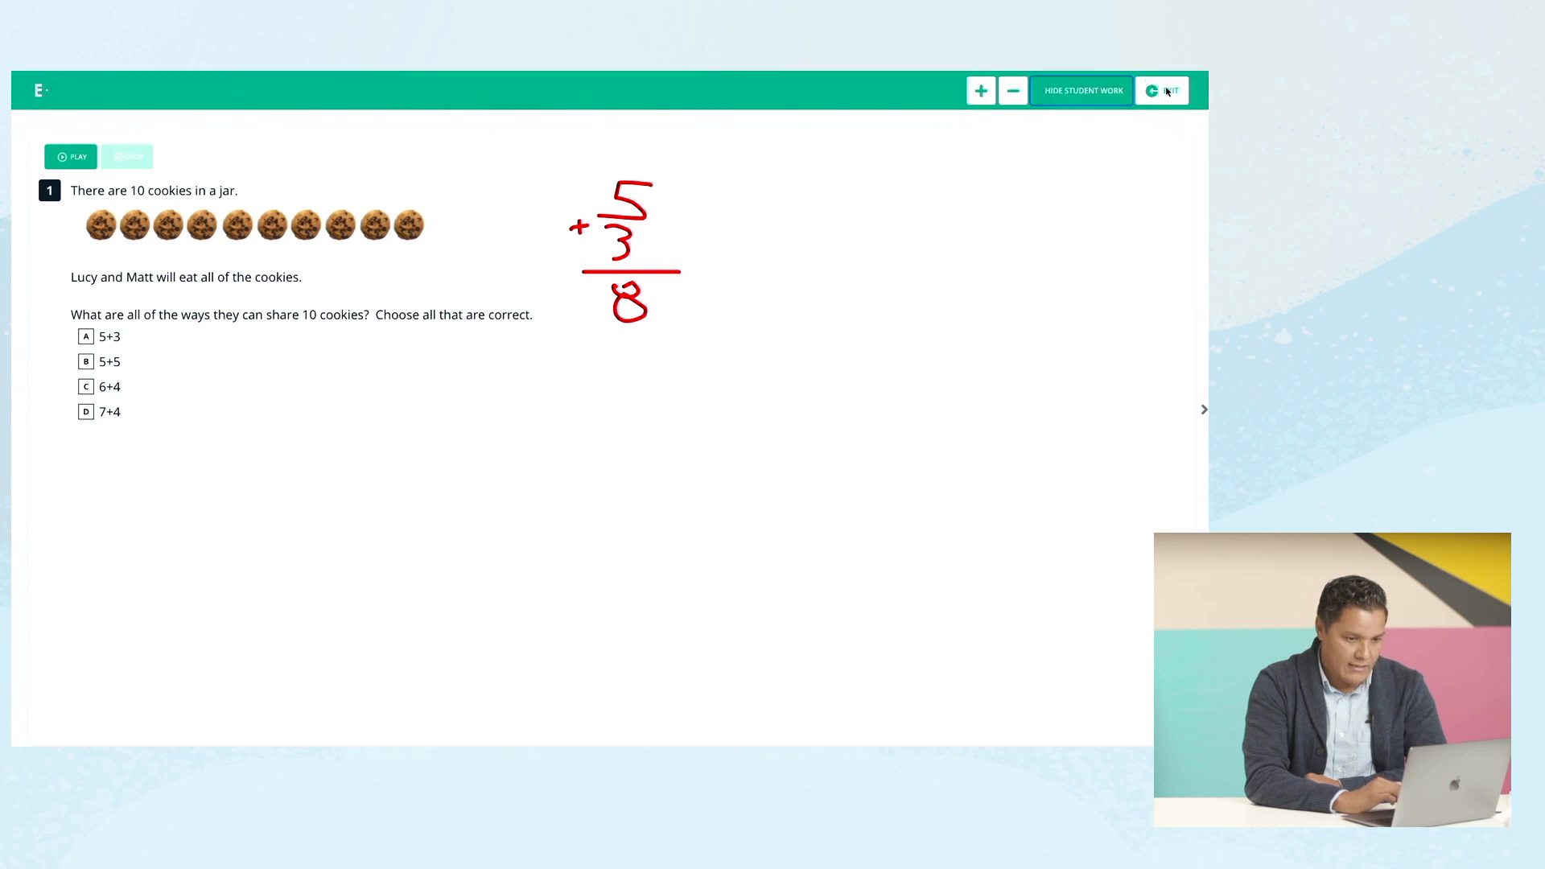
left_click(1162, 90)
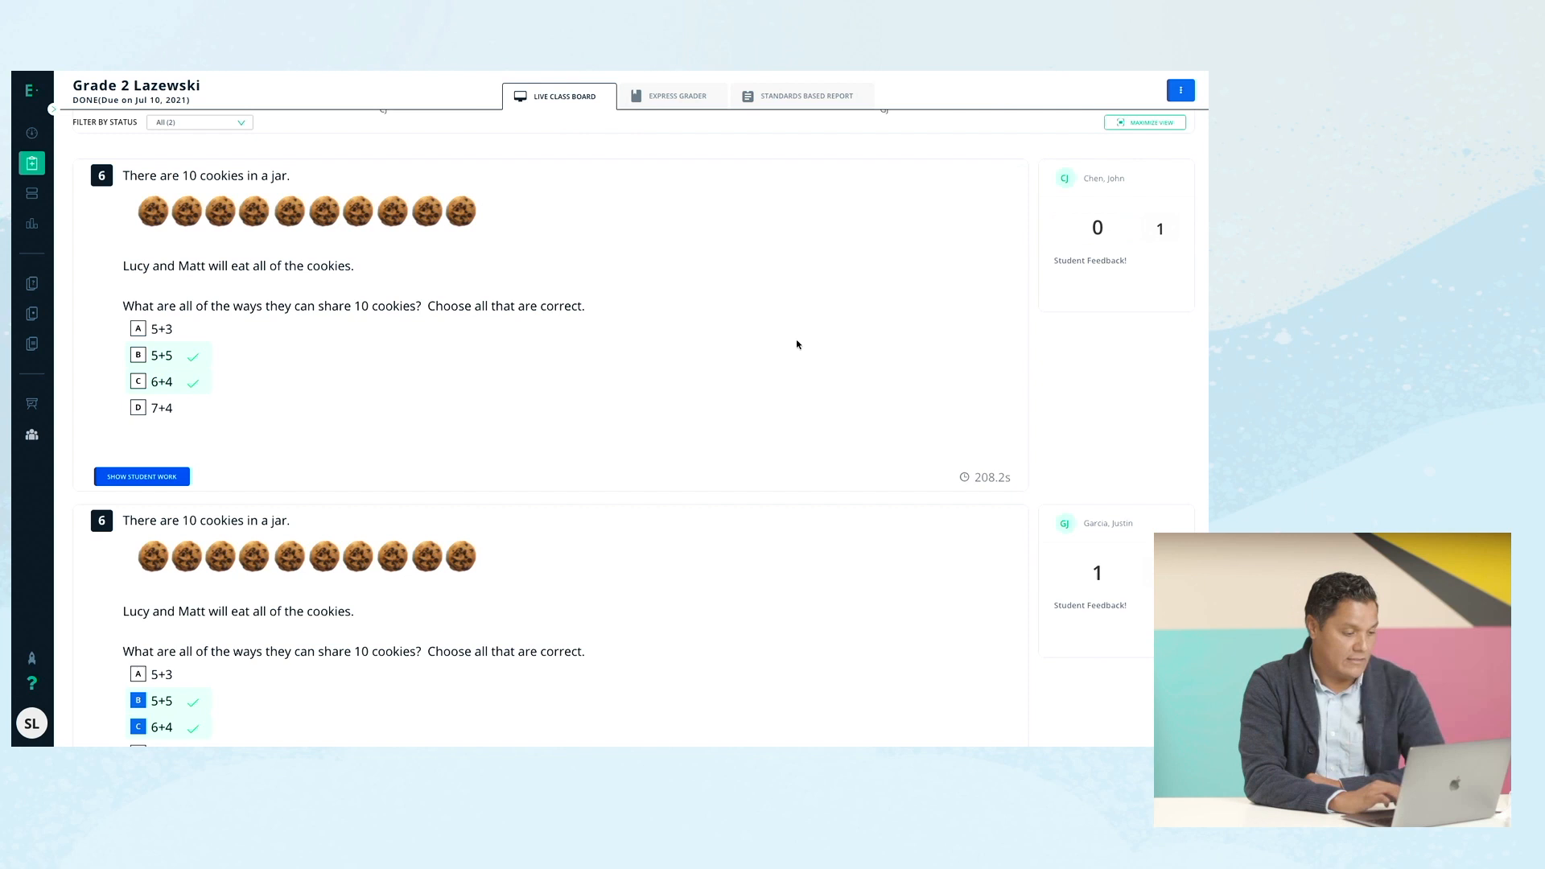
scroll(797, 345, "up", 3)
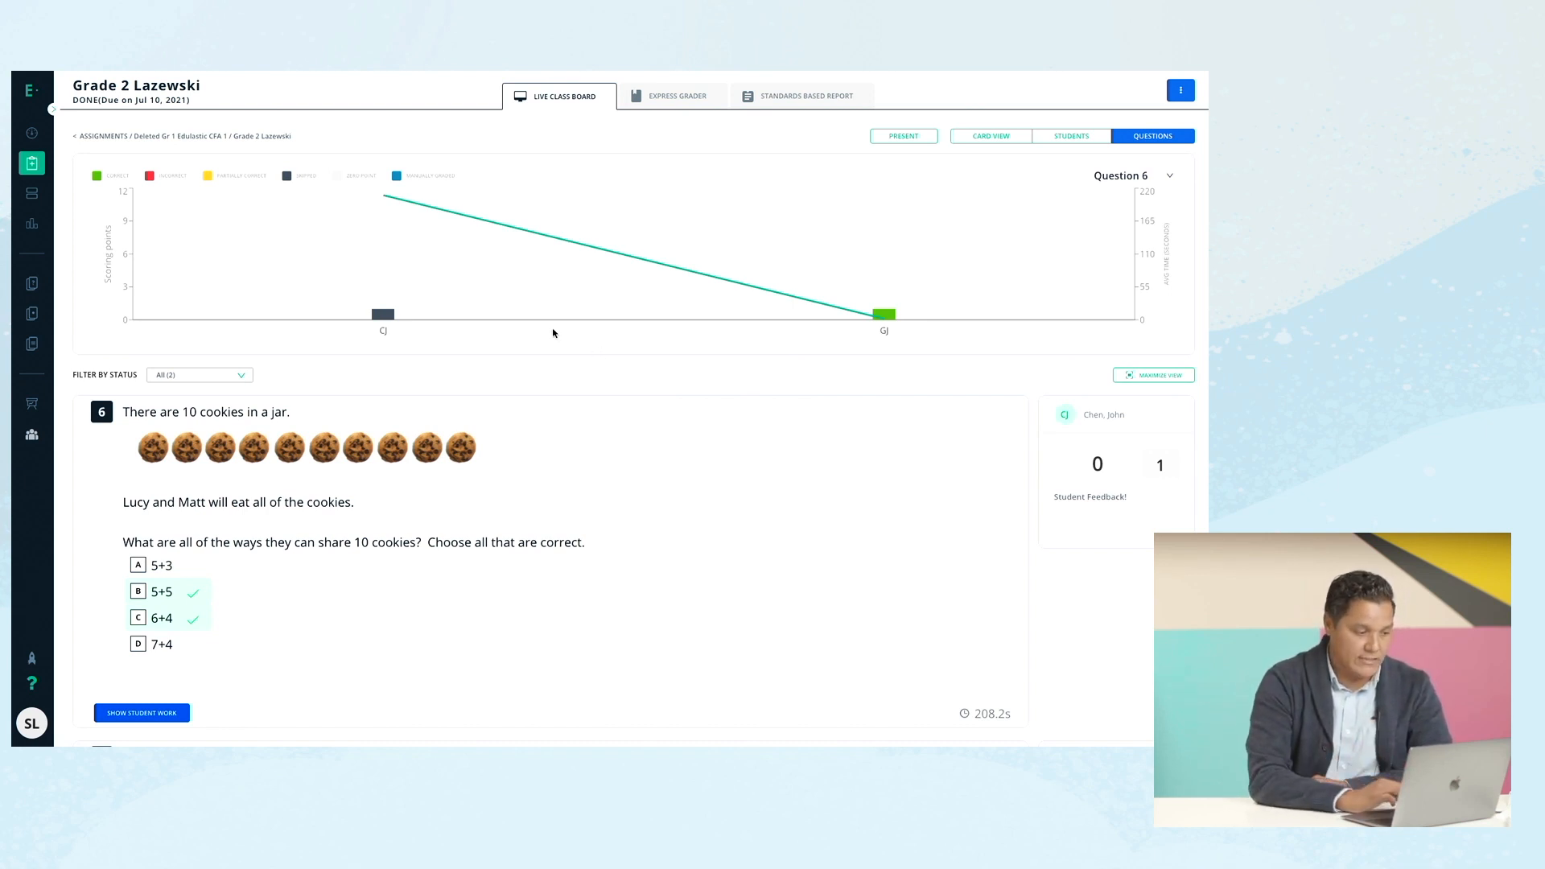
scroll(553, 333, "down", 5)
scroll(553, 333, "up", 5)
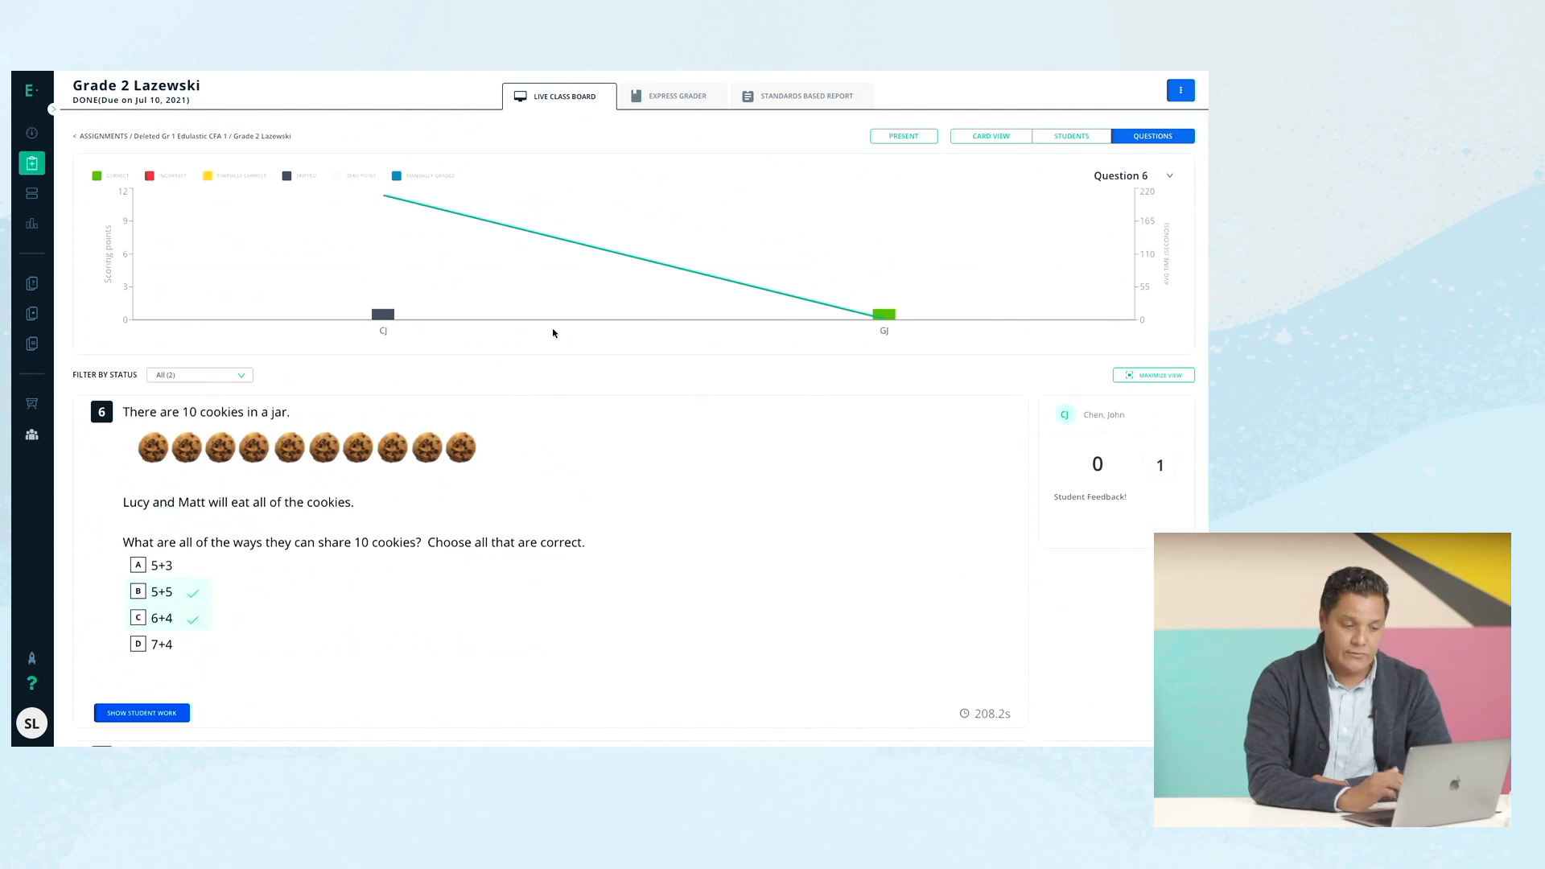